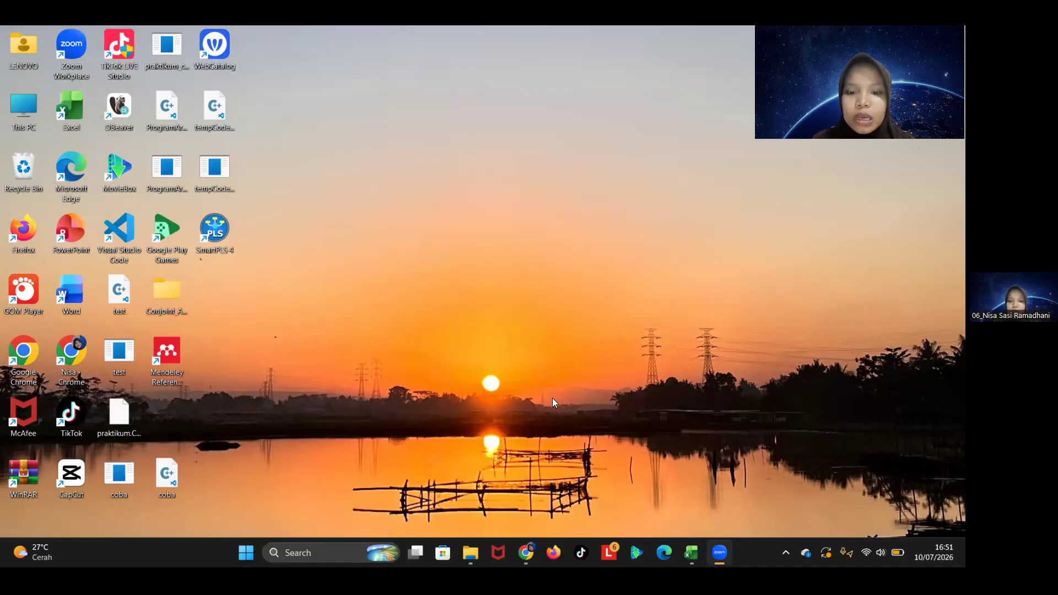
Step: Switch to the TikTok live shopping questionnaire in Google Forms and review its title, respondent identity questions and ATTRACTIVENESS section
{"action": "left_click", "coordinate": [526, 553]}
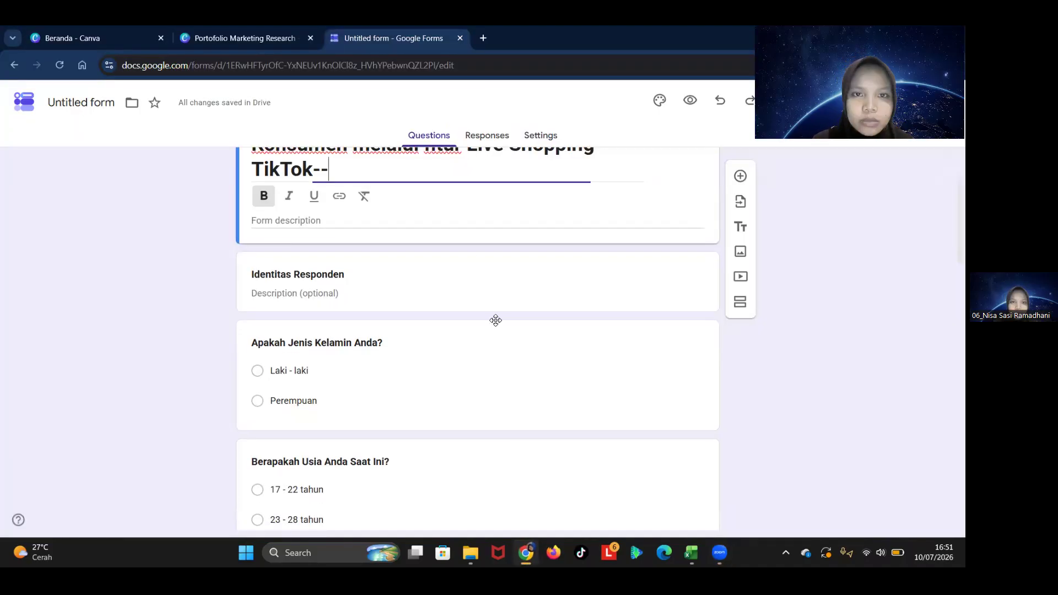
{"action": "scroll", "coordinate": [496, 307], "scroll_direction": "up", "scroll_amount": 2}
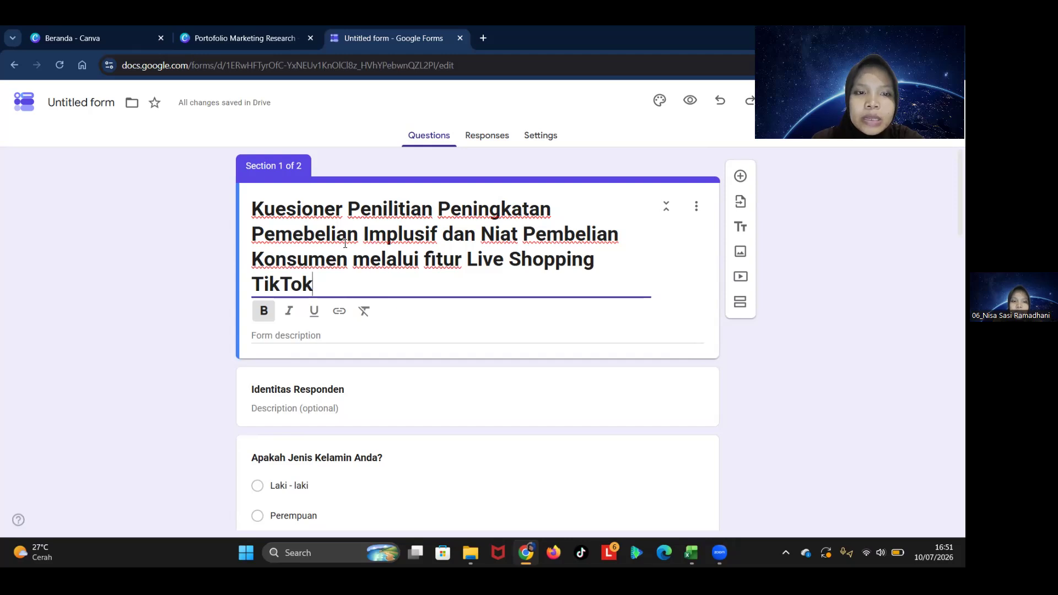
{"action": "scroll", "coordinate": [374, 284], "scroll_direction": "down", "scroll_amount": 1}
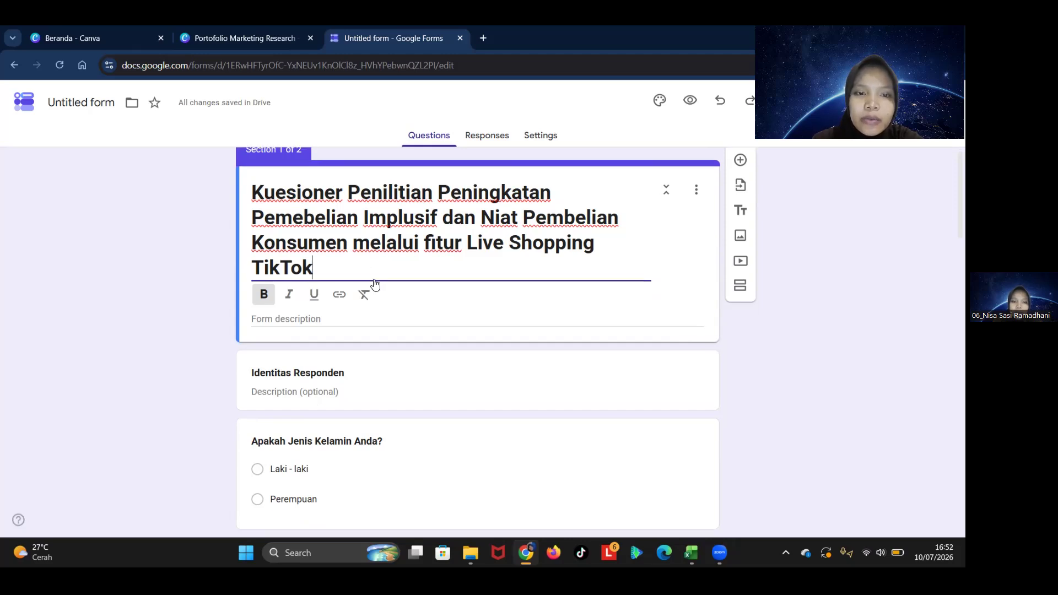
{"action": "scroll", "coordinate": [375, 284], "scroll_direction": "down", "scroll_amount": 3}
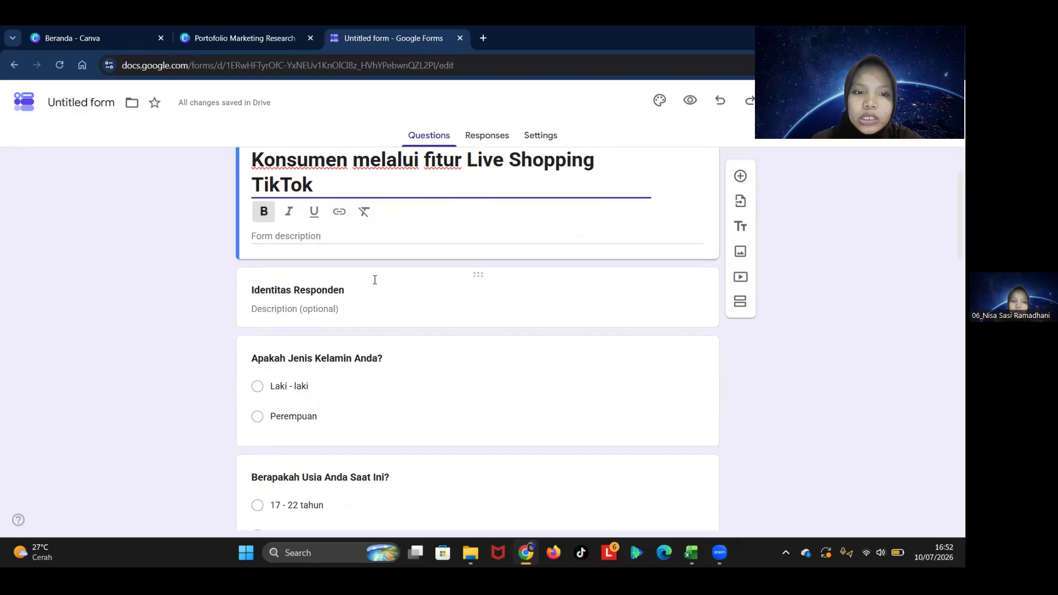
{"action": "scroll", "coordinate": [375, 280], "scroll_direction": "down", "scroll_amount": 2}
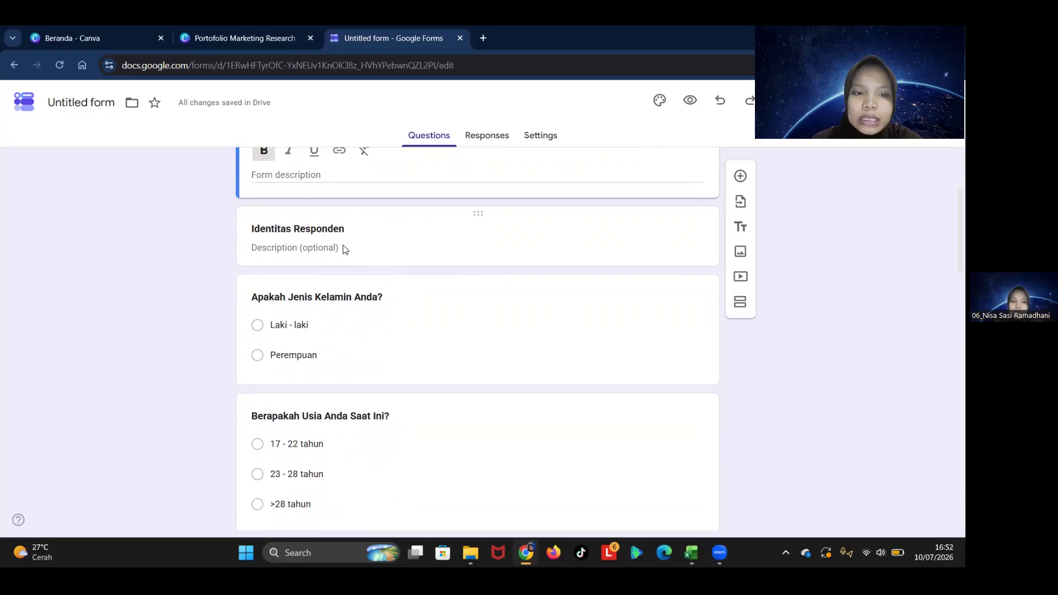
{"action": "scroll", "coordinate": [343, 249], "scroll_direction": "down", "scroll_amount": 12}
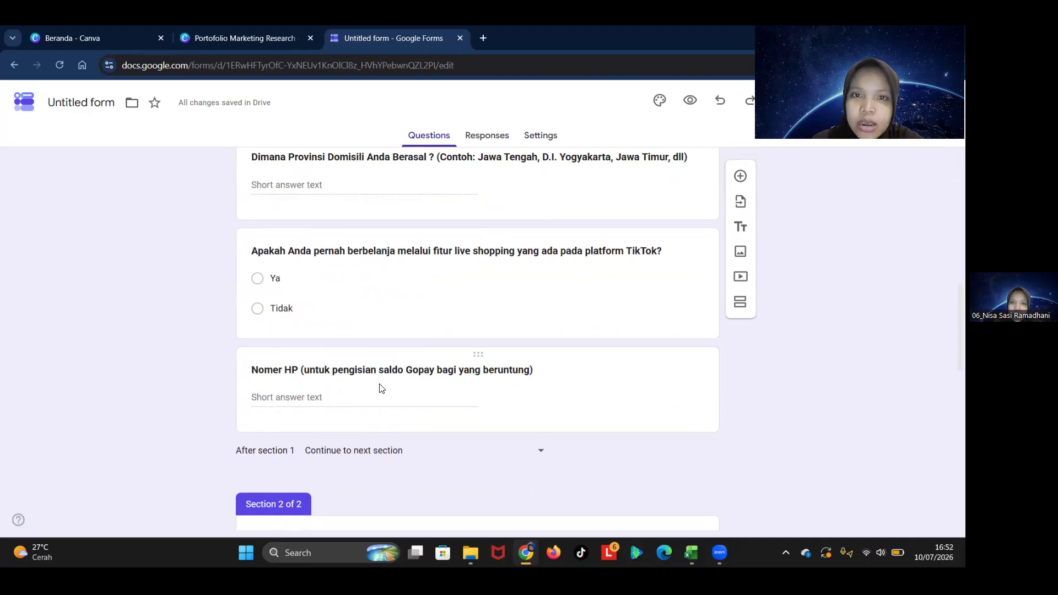
{"action": "scroll", "coordinate": [383, 388], "scroll_direction": "down", "scroll_amount": 5}
{"action": "scroll", "coordinate": [381, 386], "scroll_direction": "down", "scroll_amount": 1}
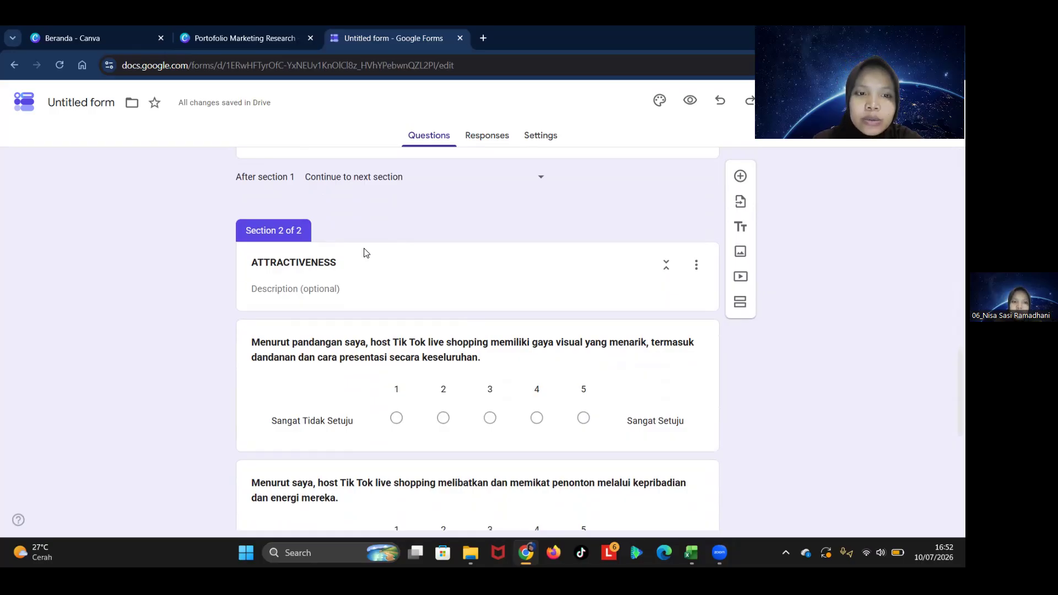
{"action": "scroll", "coordinate": [364, 252], "scroll_direction": "down", "scroll_amount": 1}
{"action": "scroll", "coordinate": [364, 252], "scroll_direction": "down", "scroll_amount": 1}
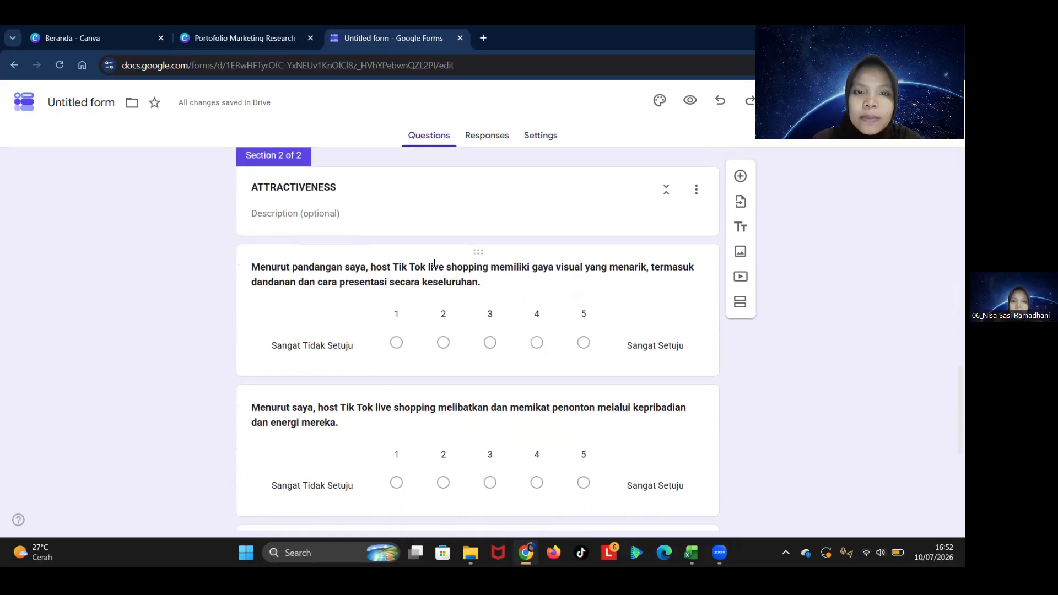
Step: Examine the wording and linear scale of the first ATTRACTIVENESS question, then return to the start of the form
{"action": "left_click", "coordinate": [475, 277]}
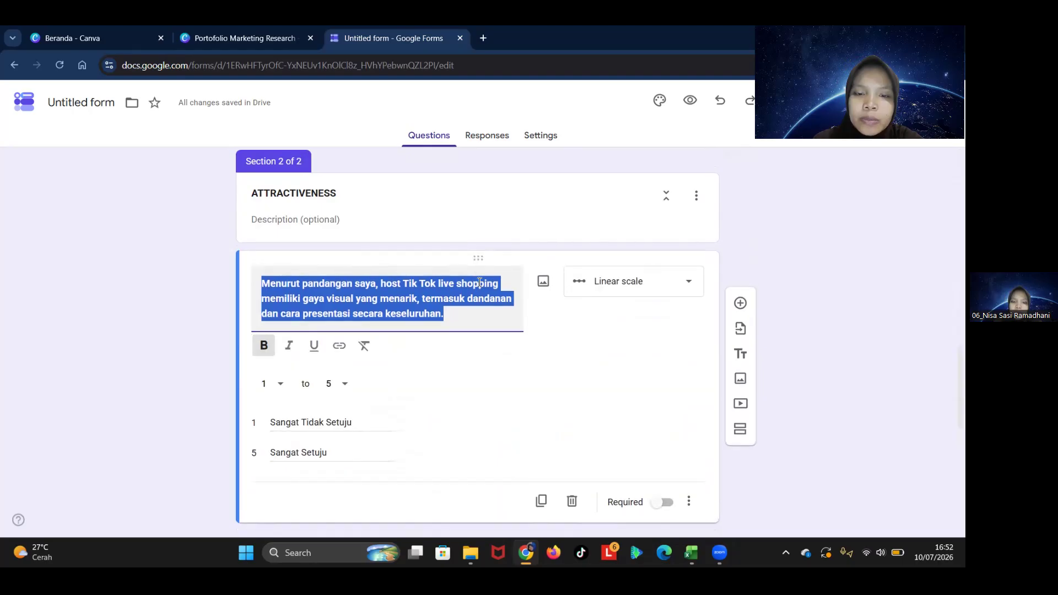
{"action": "left_click", "coordinate": [484, 306]}
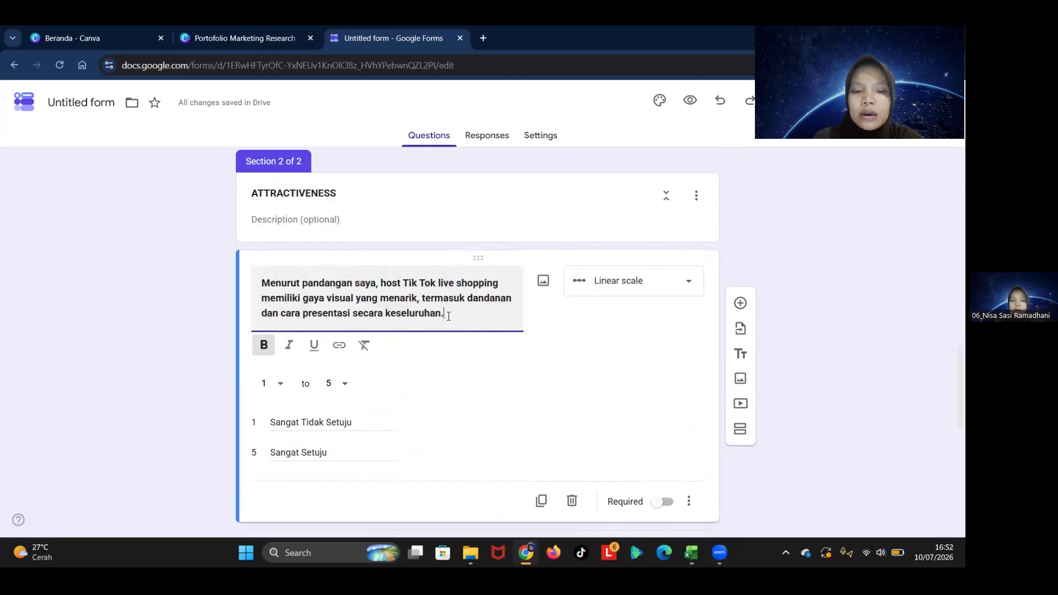
{"action": "key", "text": "ctrl+a"}
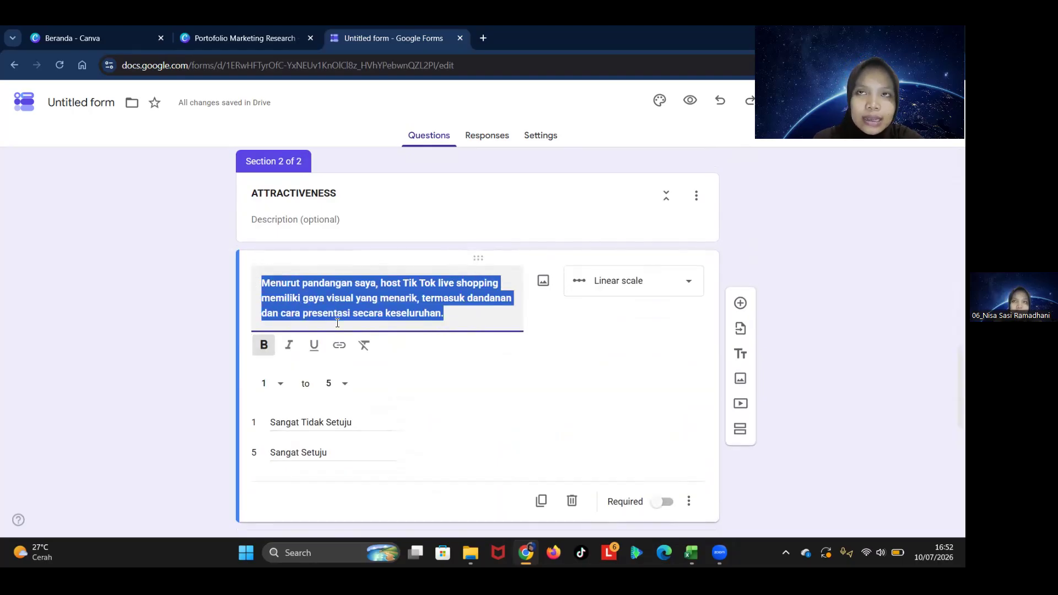
{"action": "left_click", "coordinate": [470, 399]}
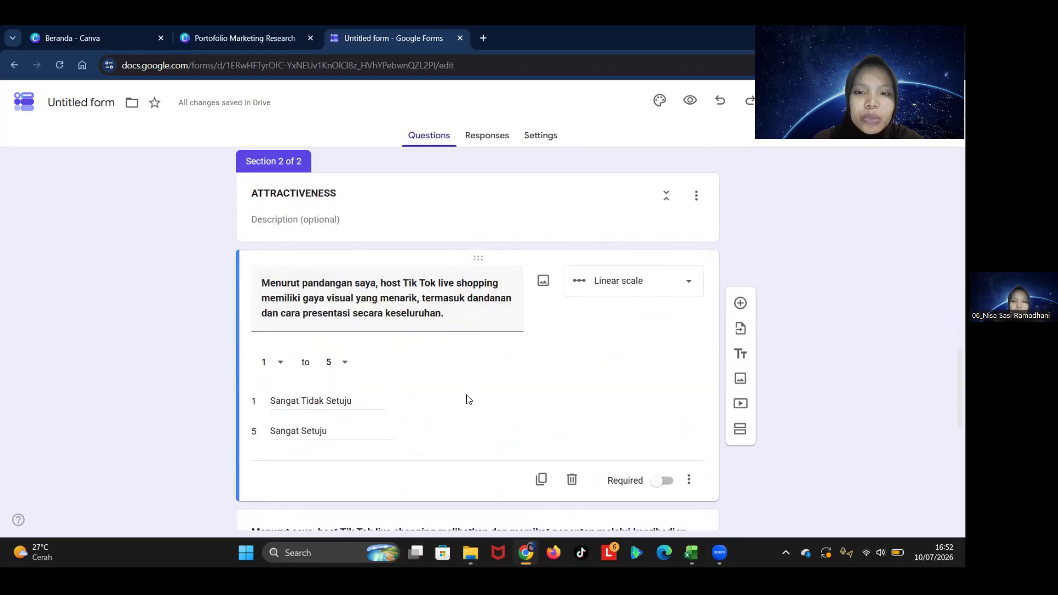
{"action": "scroll", "coordinate": [632, 292], "scroll_direction": "down", "scroll_amount": 1}
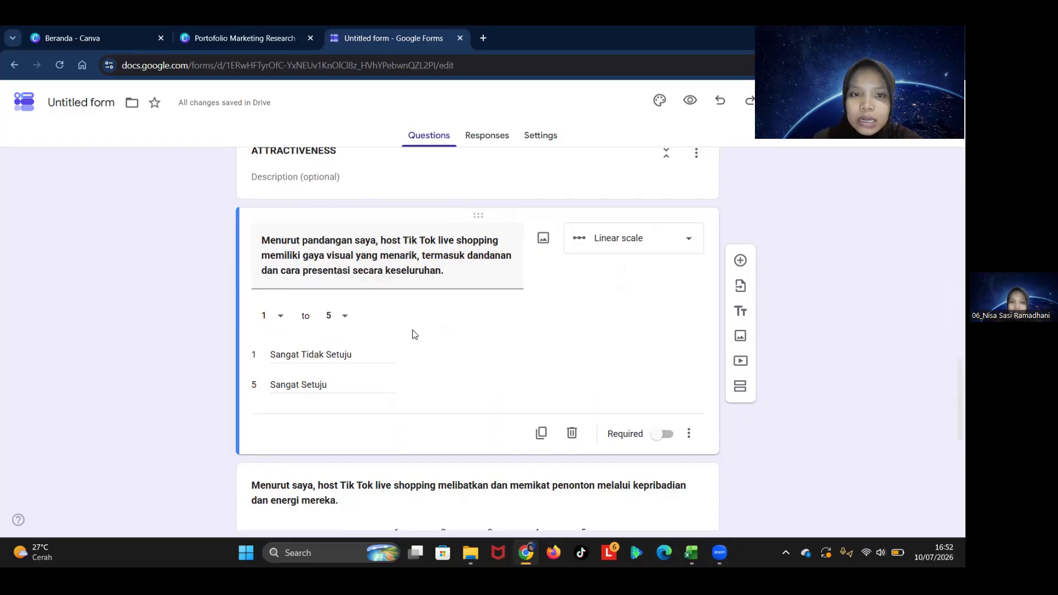
{"action": "scroll", "coordinate": [415, 335], "scroll_direction": "up", "scroll_amount": 15}
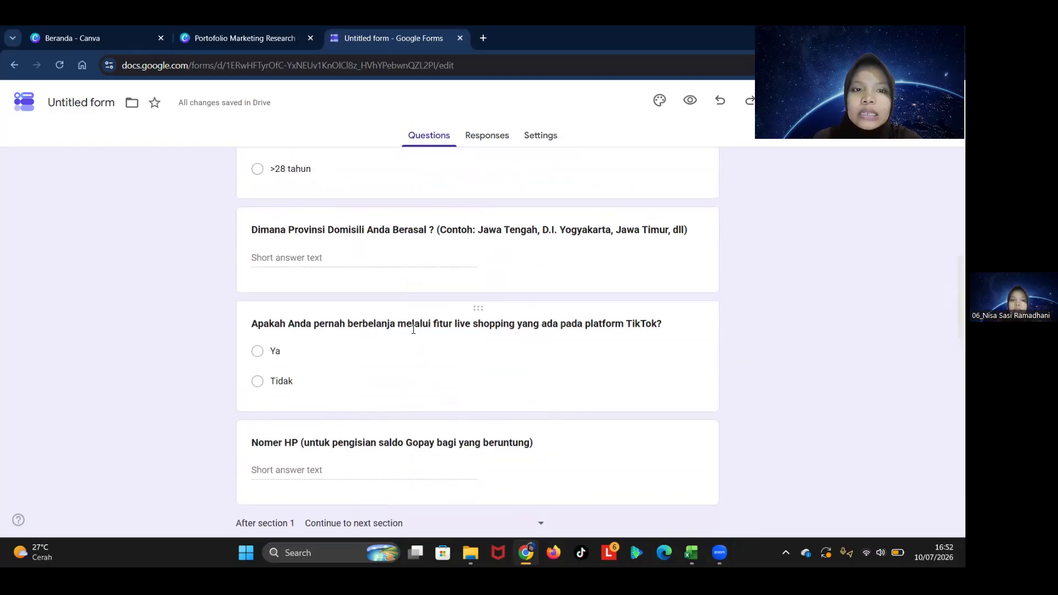
{"action": "scroll", "coordinate": [414, 335], "scroll_direction": "up", "scroll_amount": 3}
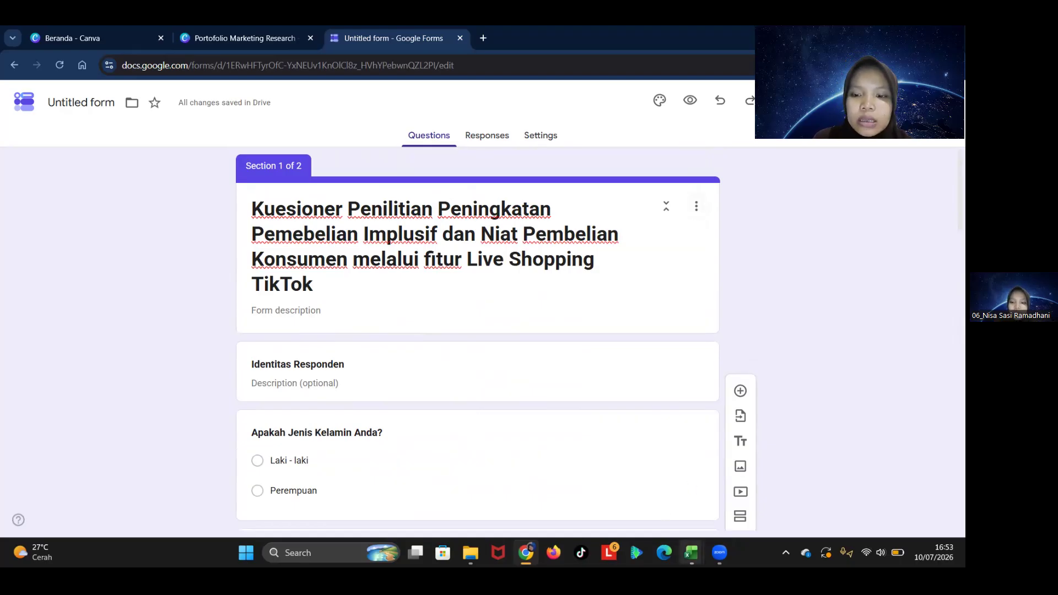
Step: Switch to the Excel workbook holding the questionnaire responses and inspect the first respondent columns
{"action": "mouse_move", "coordinate": [692, 554]}
{"action": "left_click", "coordinate": [646, 498]}
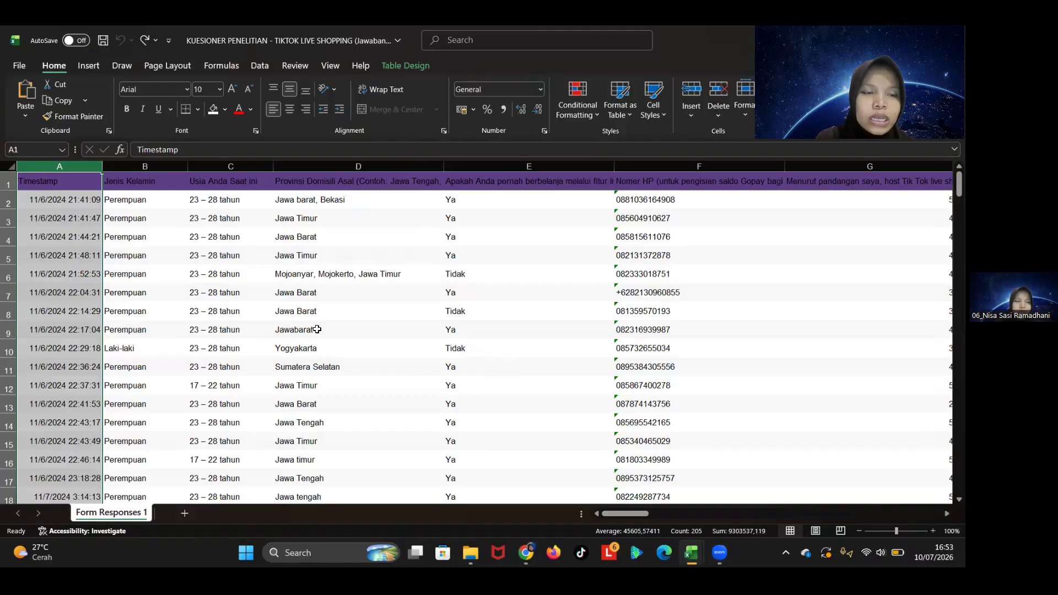
{"action": "left_click", "coordinate": [317, 329]}
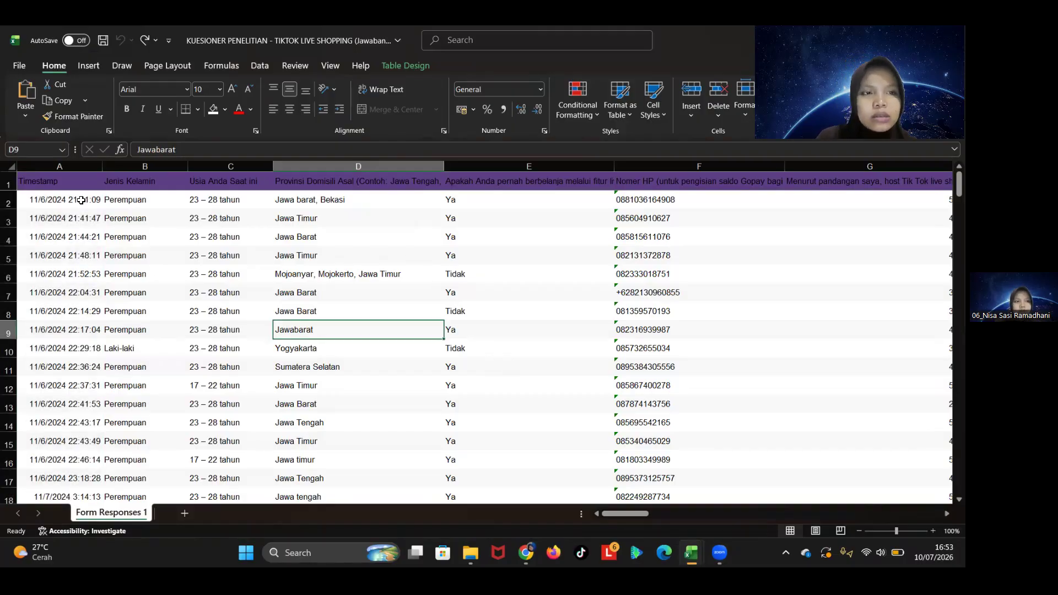
{"action": "left_click", "coordinate": [81, 200]}
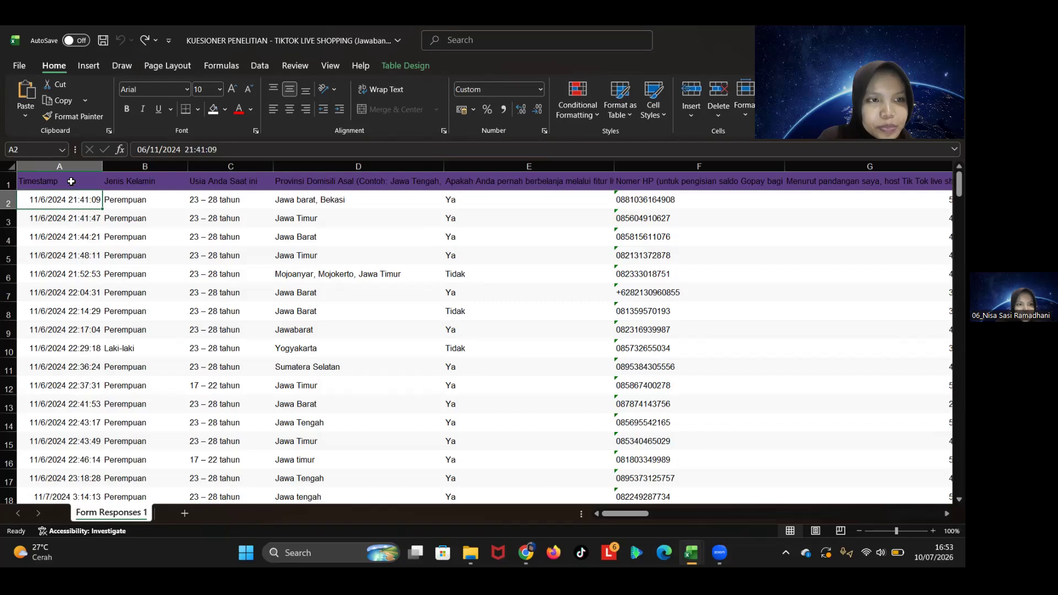
Step: Delete the table columns from Timestamp through Nomer HP, covering A1:F205, leaving only the scale-question columns
{"action": "left_click_drag", "start_coordinate": [71, 181], "coordinate": [662, 453]}
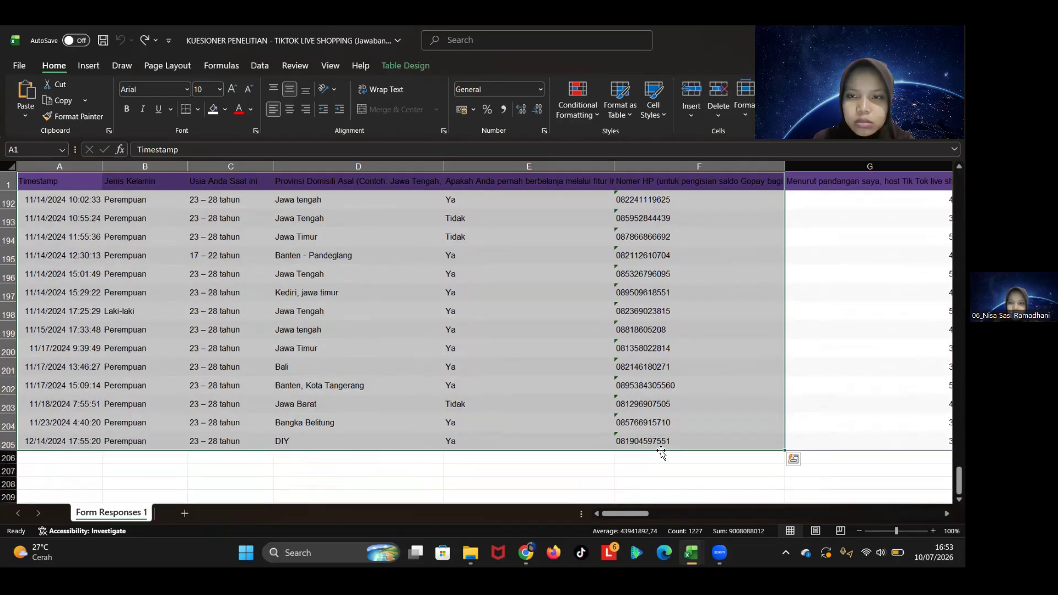
{"action": "right_click", "coordinate": [673, 384]}
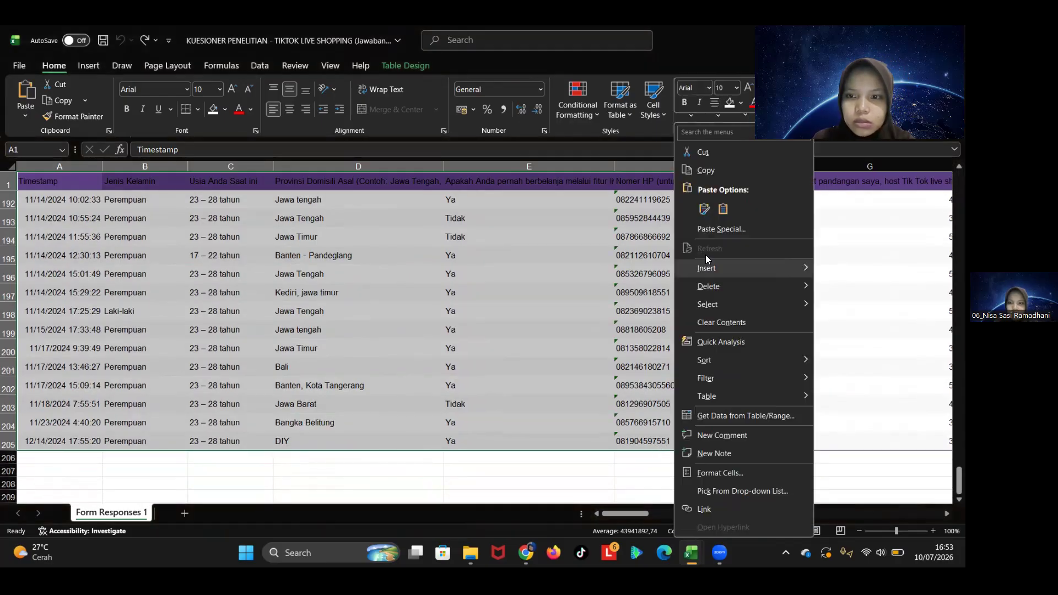
{"action": "mouse_move", "coordinate": [710, 287]}
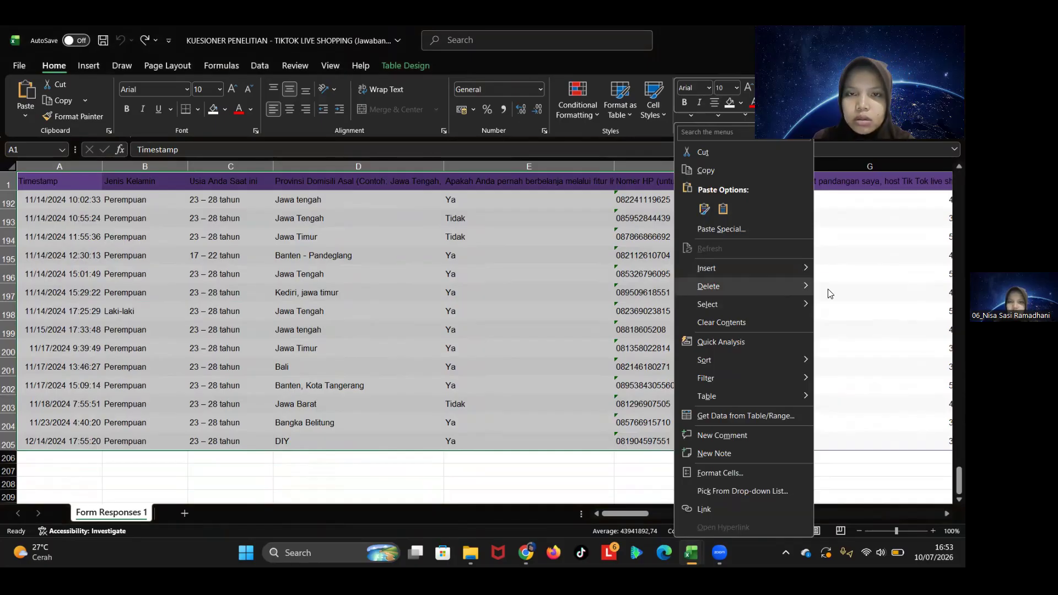
{"action": "left_click", "coordinate": [828, 289]}
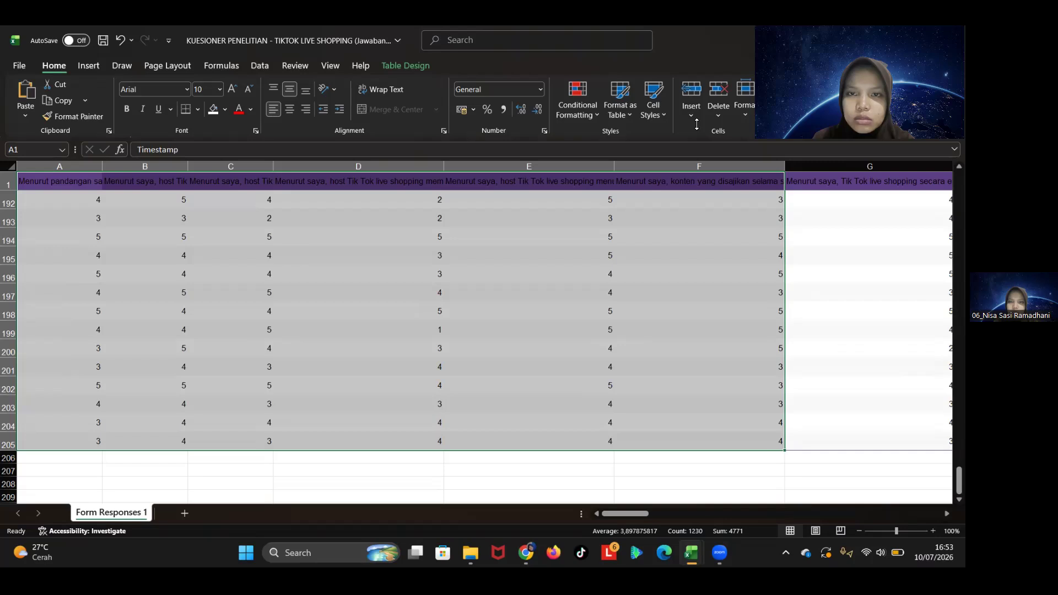
{"action": "left_click", "coordinate": [697, 124]}
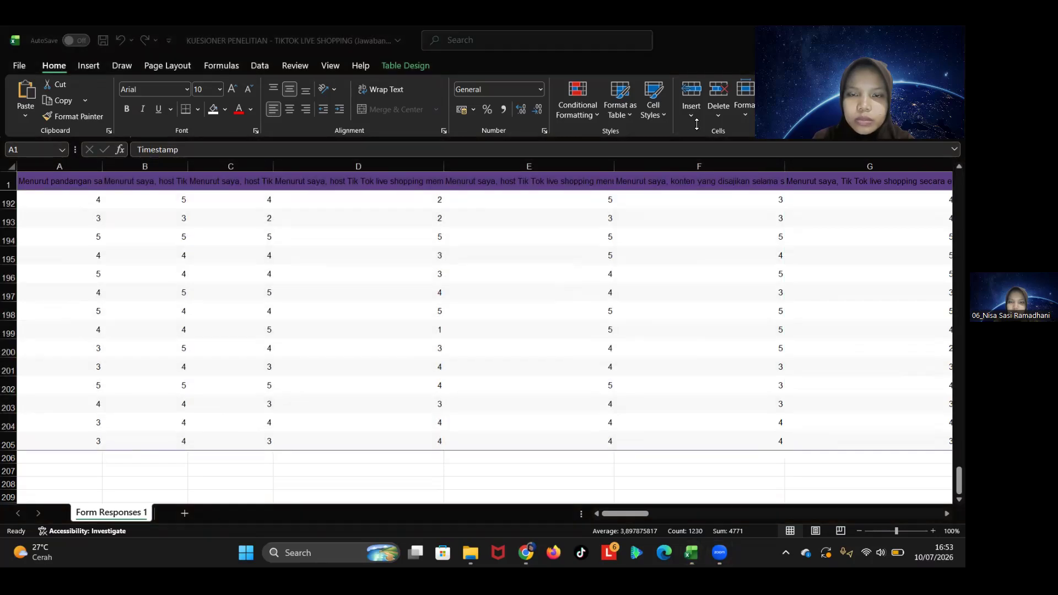
{"action": "scroll", "coordinate": [414, 217], "scroll_direction": "up", "scroll_amount": 20}
{"action": "scroll", "coordinate": [415, 216], "scroll_direction": "up", "scroll_amount": 20}
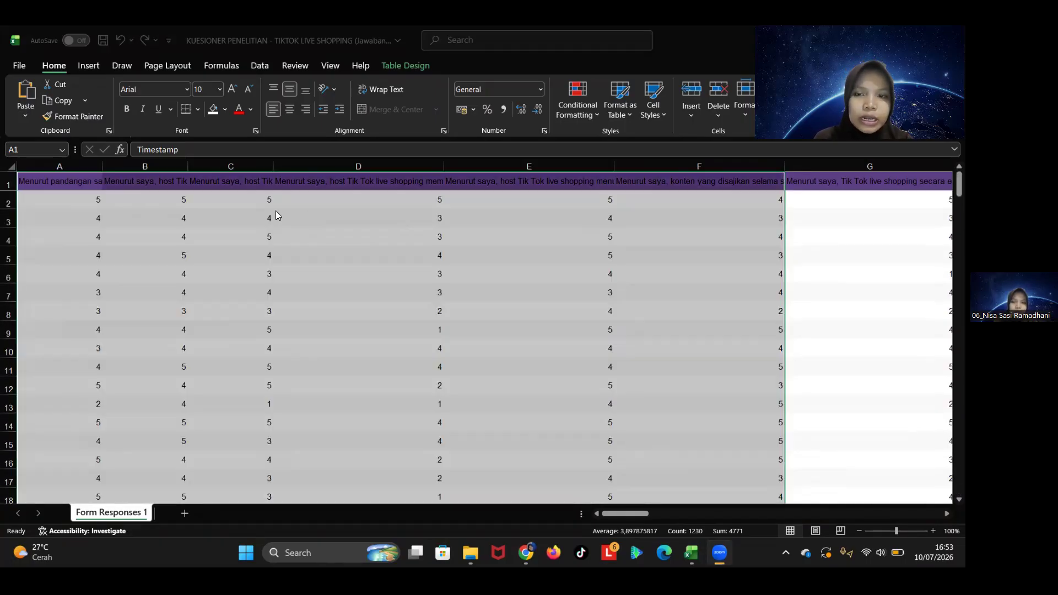
{"action": "left_click", "coordinate": [841, 311]}
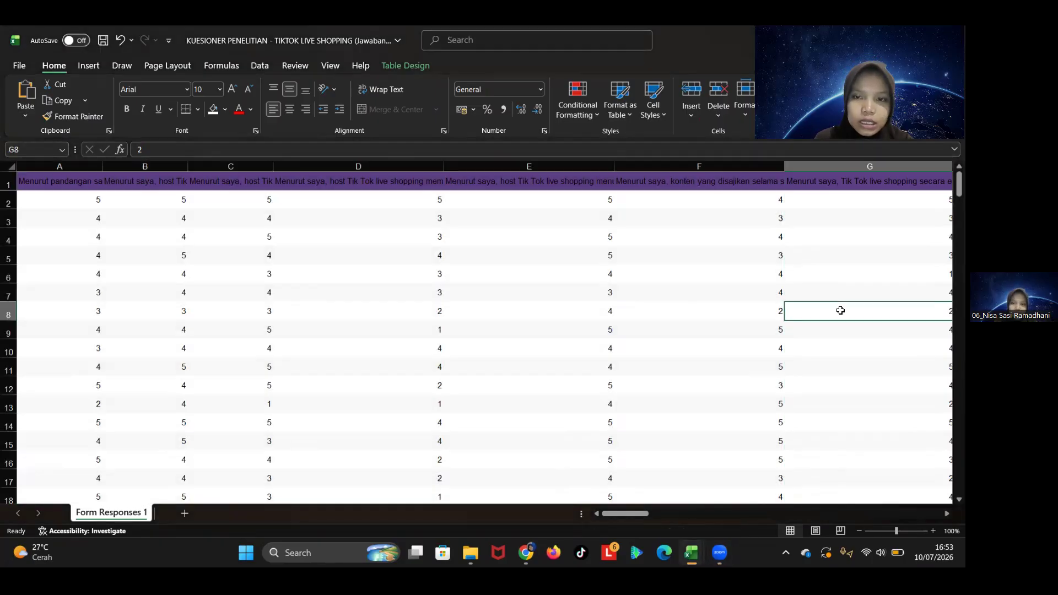
Step: Replace the long question text in header cell A1 with the code A1
{"action": "left_click", "coordinate": [68, 180]}
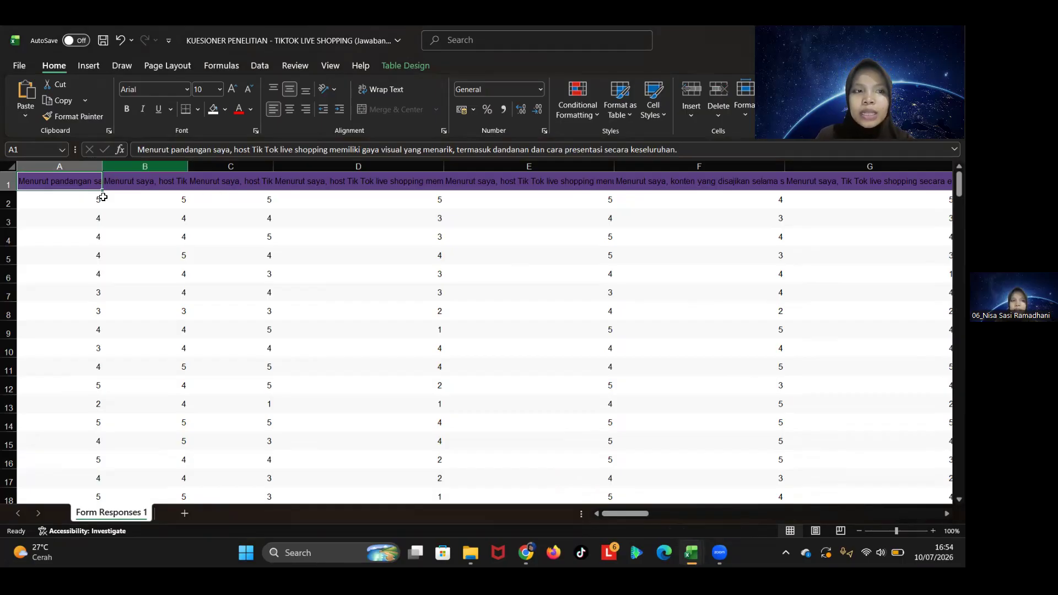
{"action": "double_click", "coordinate": [58, 183]}
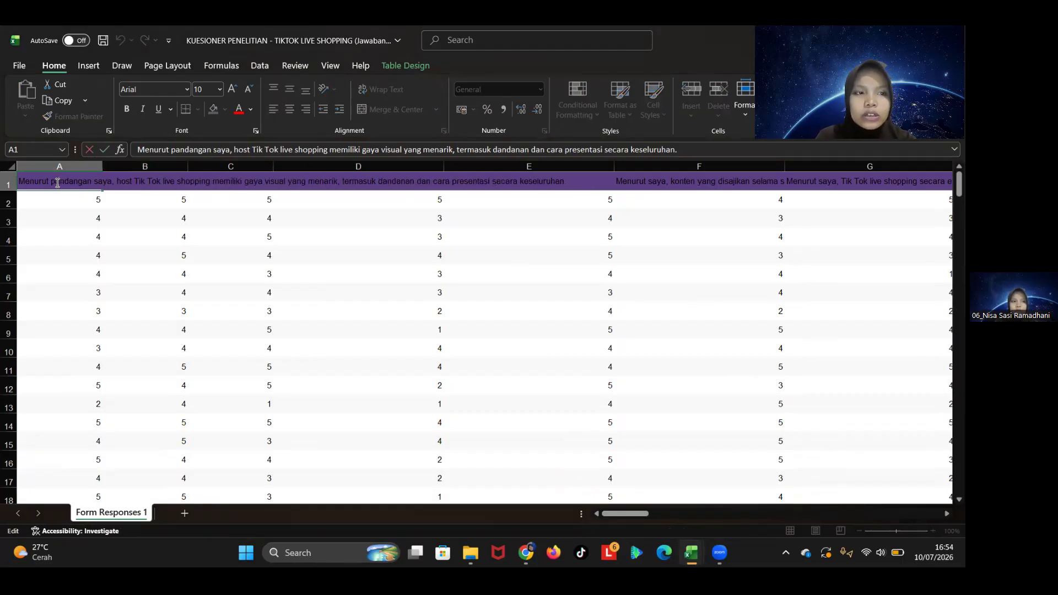
{"action": "left_click_drag", "start_coordinate": [143, 150], "coordinate": [715, 165]}
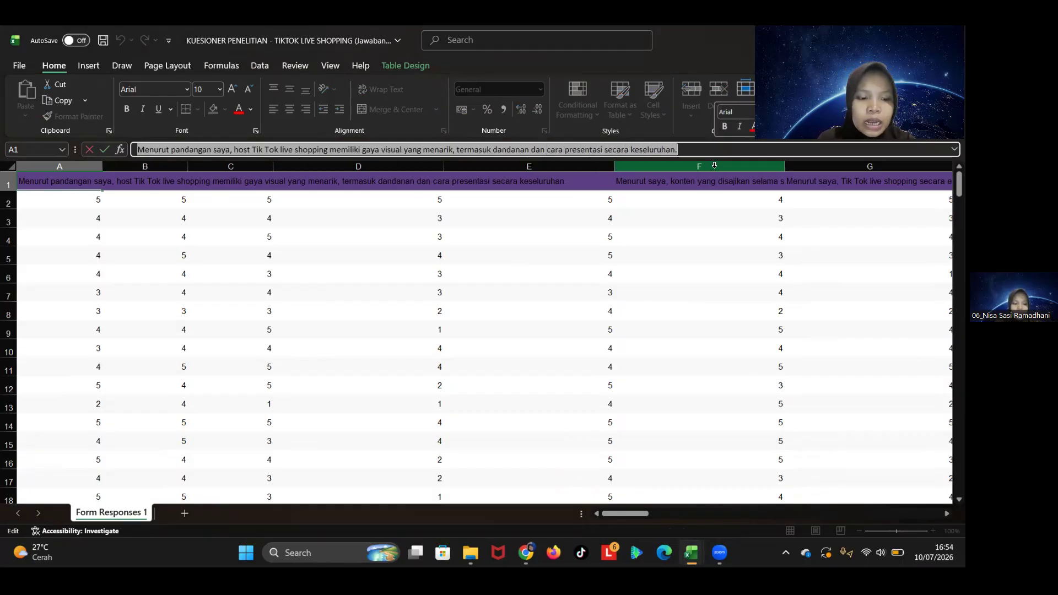
{"action": "type", "text": "A1"}
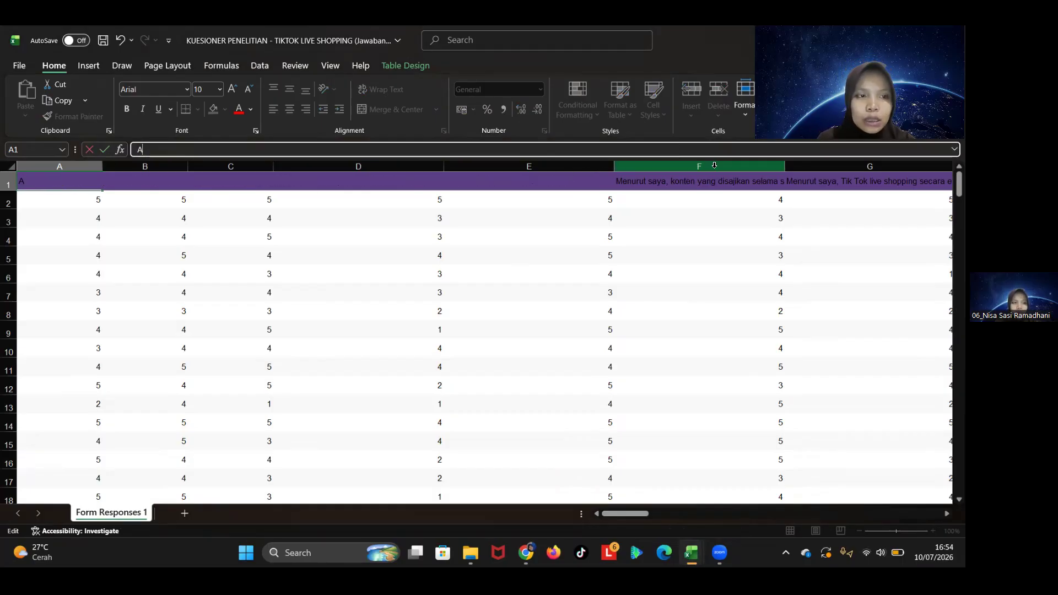
{"action": "left_click", "coordinate": [716, 202]}
Step: Replace the question text in header cell B1 with the uppercase code A2
{"action": "left_click", "coordinate": [138, 181]}
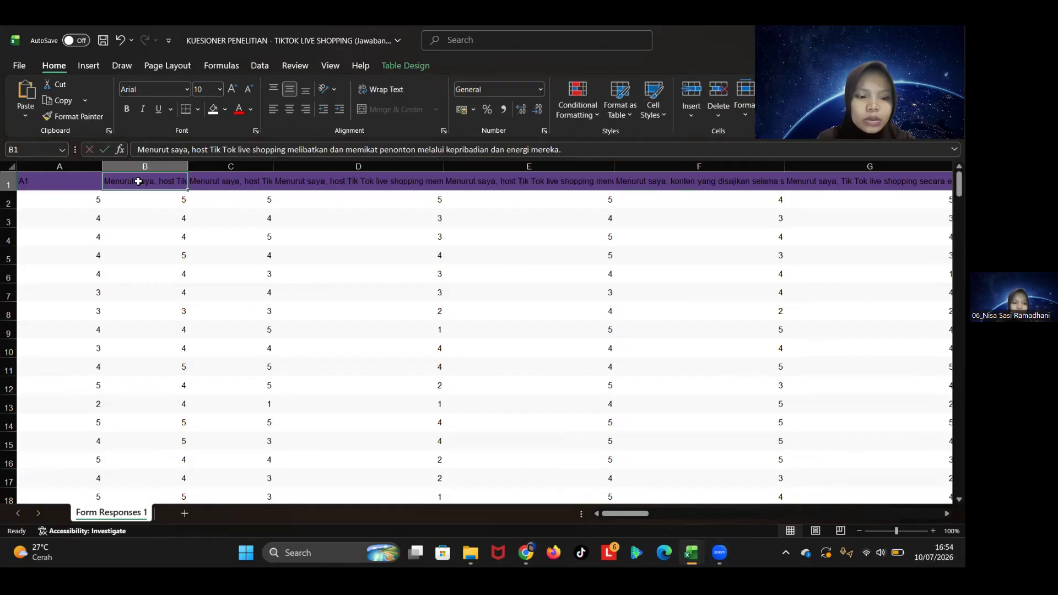
{"action": "type", "text": "a2"}
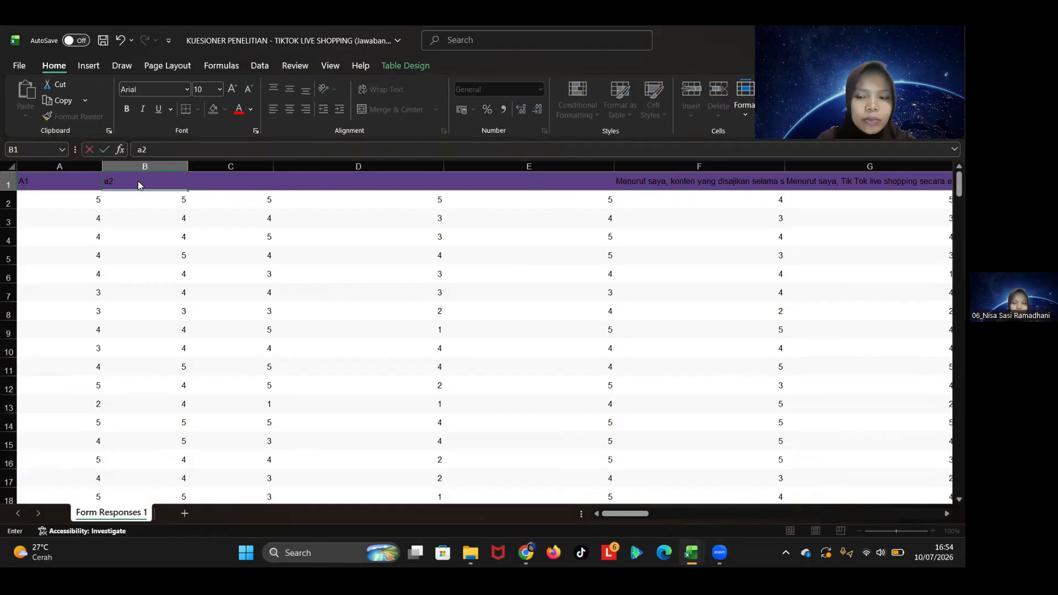
{"action": "key", "text": "Caps_Lock"}
{"action": "type", "text": "A"}
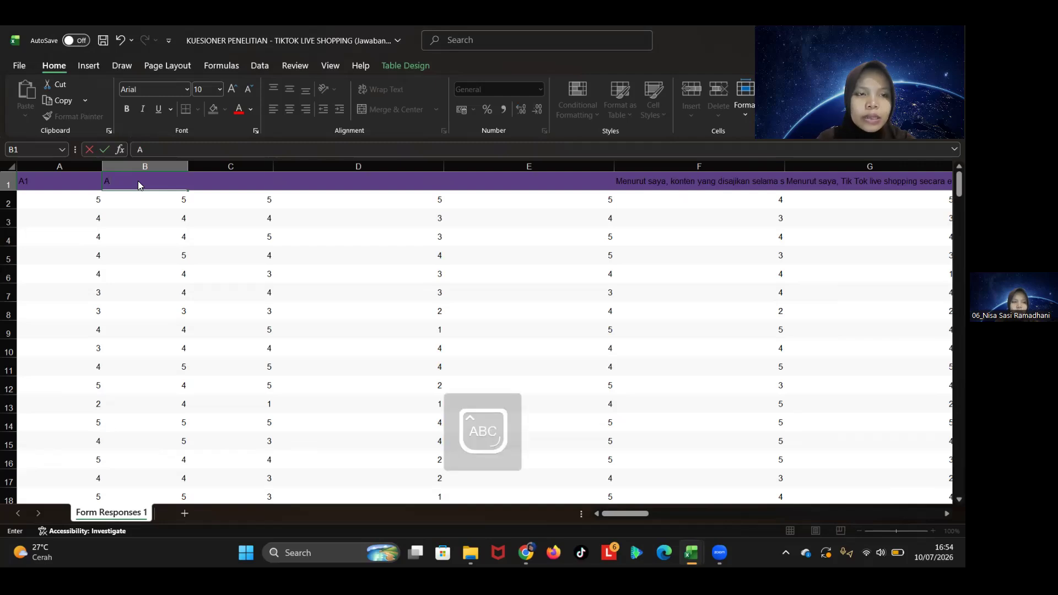
{"action": "type", "text": "2"}
{"action": "key", "text": "Tab"}
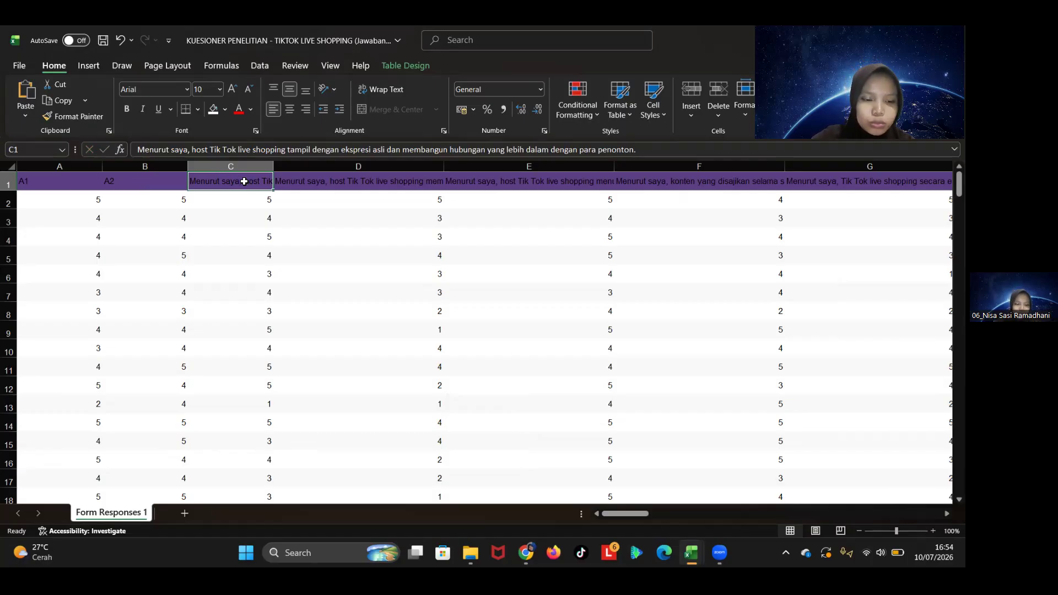
Step: Replace the question headers in cells C1 to F1 with the codes A3, A4, A5 and A52
{"action": "type", "text": "A3"}
{"action": "key", "text": "Tab"}
{"action": "type", "text": "A4"}
{"action": "key", "text": "Tab"}
{"action": "type", "text": "A5"}
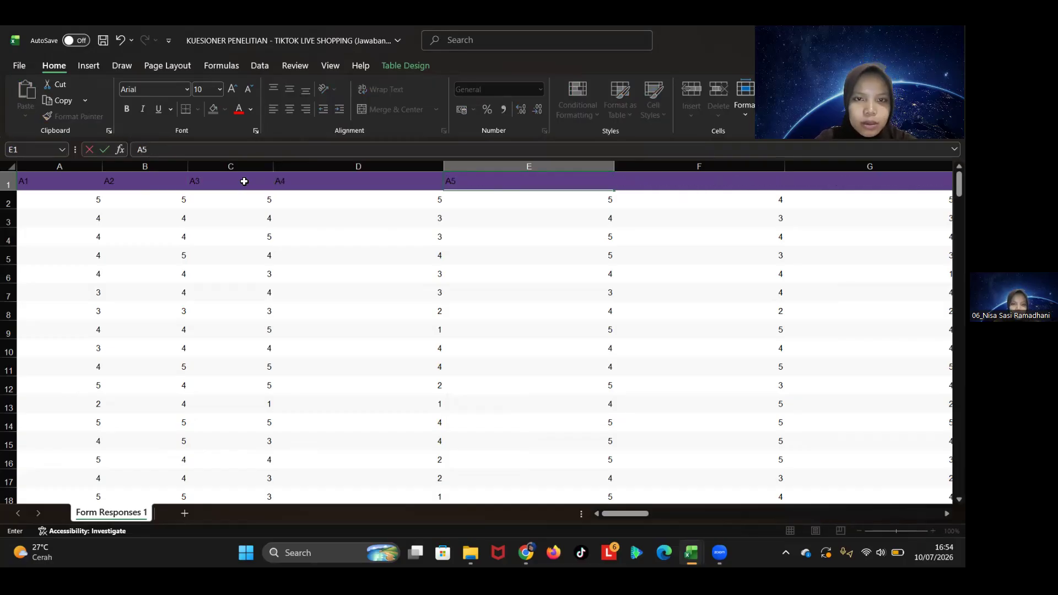
{"action": "key", "text": "Tab"}
{"action": "type", "text": "A52"}
{"action": "key", "text": "Tab"}
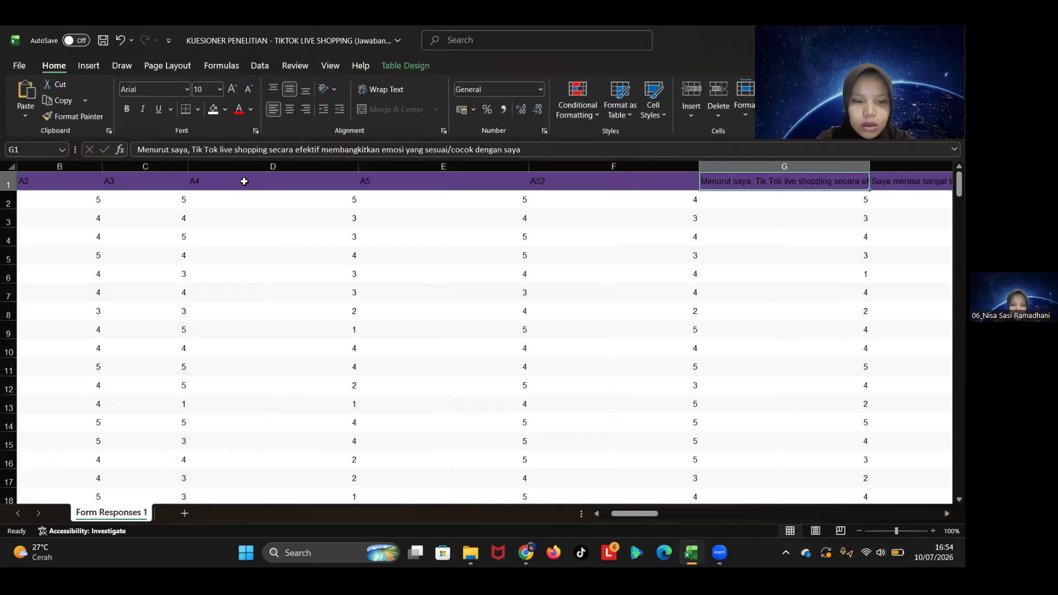
Step: Correct the code in header cell F1 to A6 and replace the question text in G1 with A7
{"action": "key", "text": "Left"}
{"action": "key", "text": "Left"}
{"action": "key", "text": "Right"}
{"action": "type", "text": "A6"}
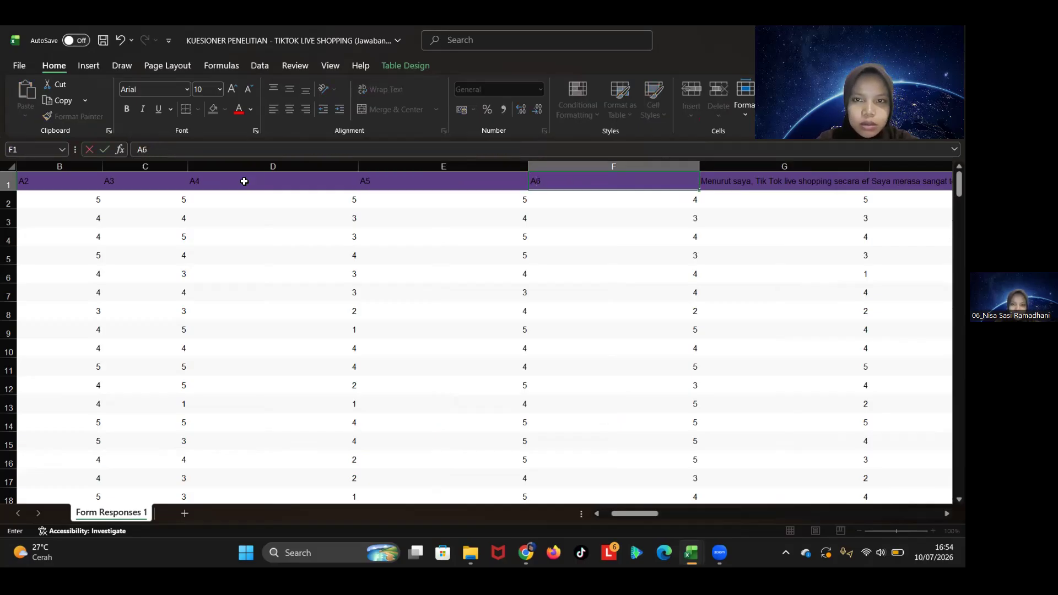
{"action": "key", "text": "Tab"}
{"action": "key", "text": "F2"}
{"action": "key", "text": "Escape"}
{"action": "type", "text": "A7"}
{"action": "key", "text": "Tab"}
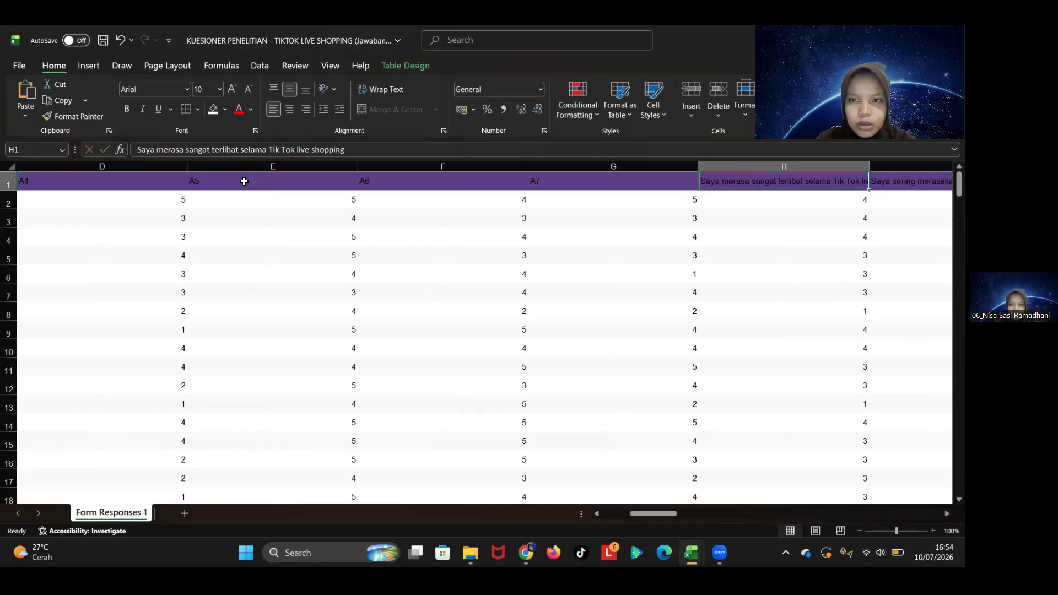
Step: Replace the question headers in cells H1 to J1 with the codes E1, E2 and E3
{"action": "type", "text": "E"}
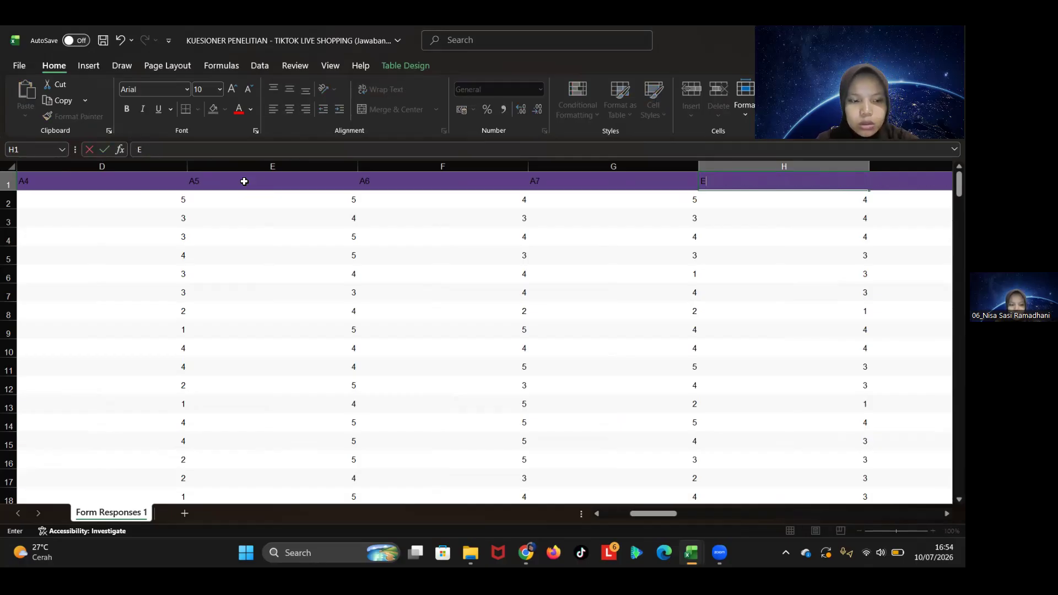
{"action": "type", "text": "1"}
{"action": "key", "text": "Tab"}
{"action": "type", "text": "E"}
{"action": "key", "text": "Tab"}
{"action": "type", "text": "E3"}
{"action": "key", "text": "Tab"}
Step: Replace the question headers in cells K1 to N1 with the codes E4, E5, E6 and E7
{"action": "type", "text": "E2"}
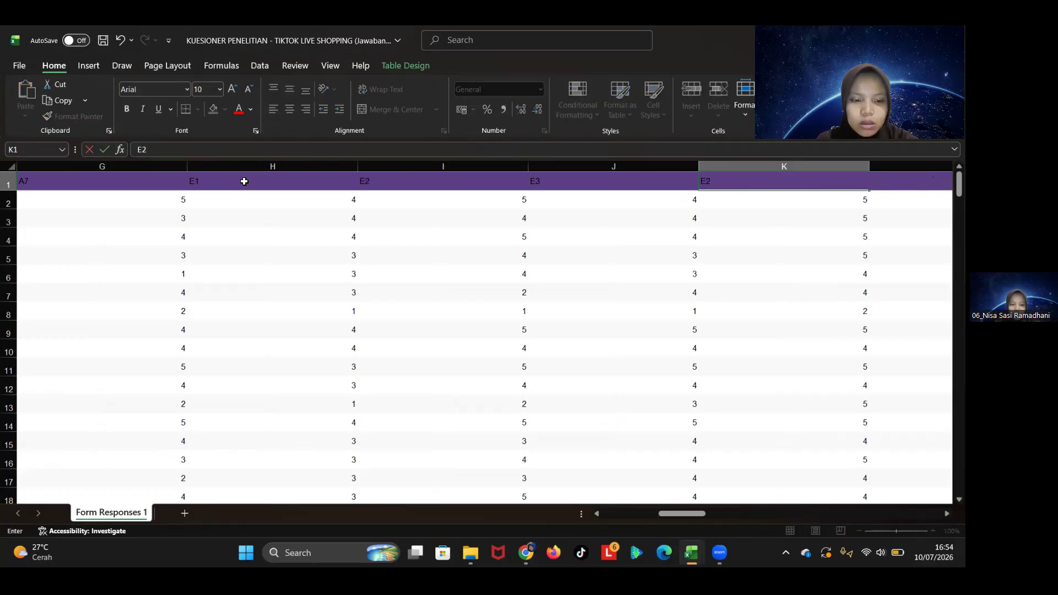
{"action": "key", "text": "Tab"}
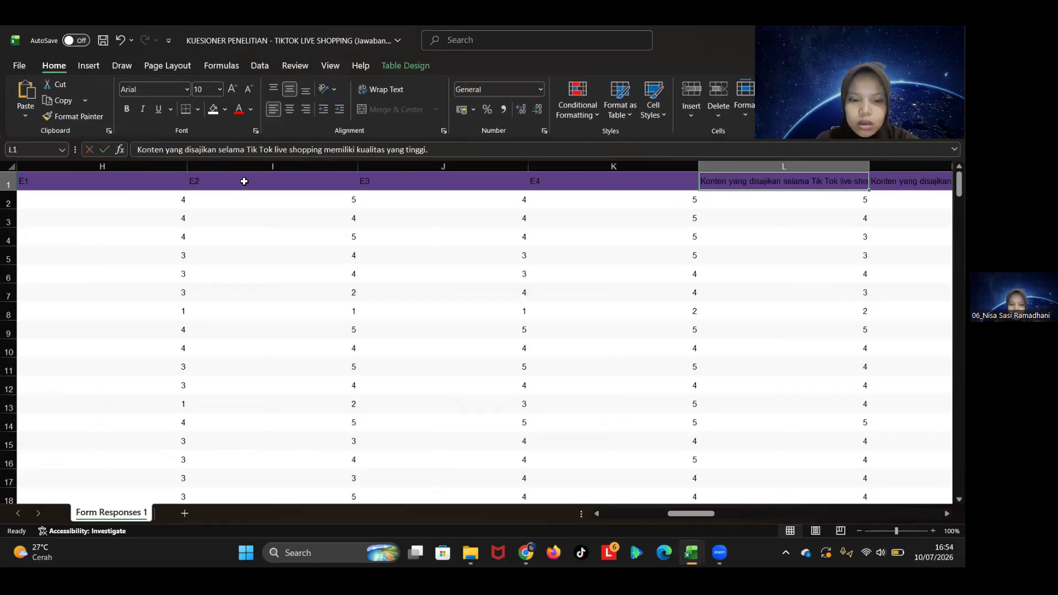
{"action": "type", "text": "E"}
{"action": "key", "text": "Tab"}
{"action": "type", "text": "E"}
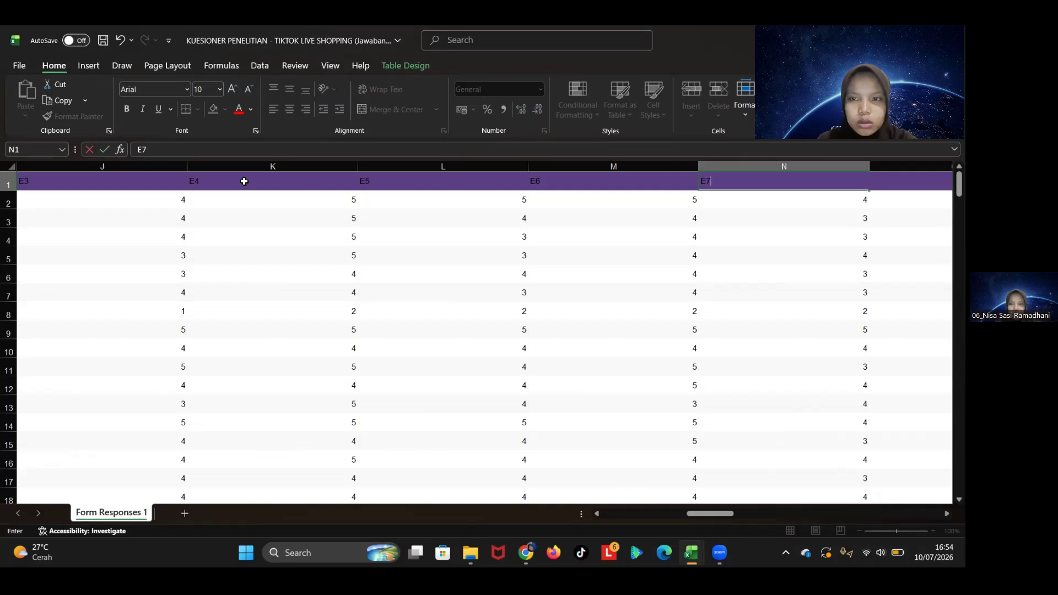
{"action": "key", "text": "Tab"}
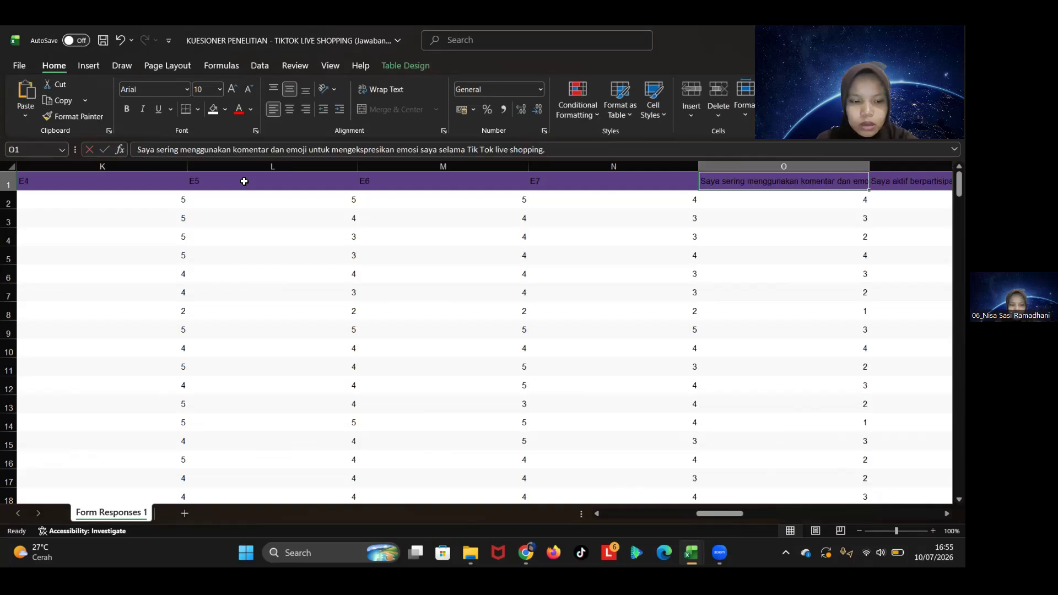
Step: Overwrite the code in header cell N1 with SPI1 and enter S in O1
{"action": "key", "text": "Left"}
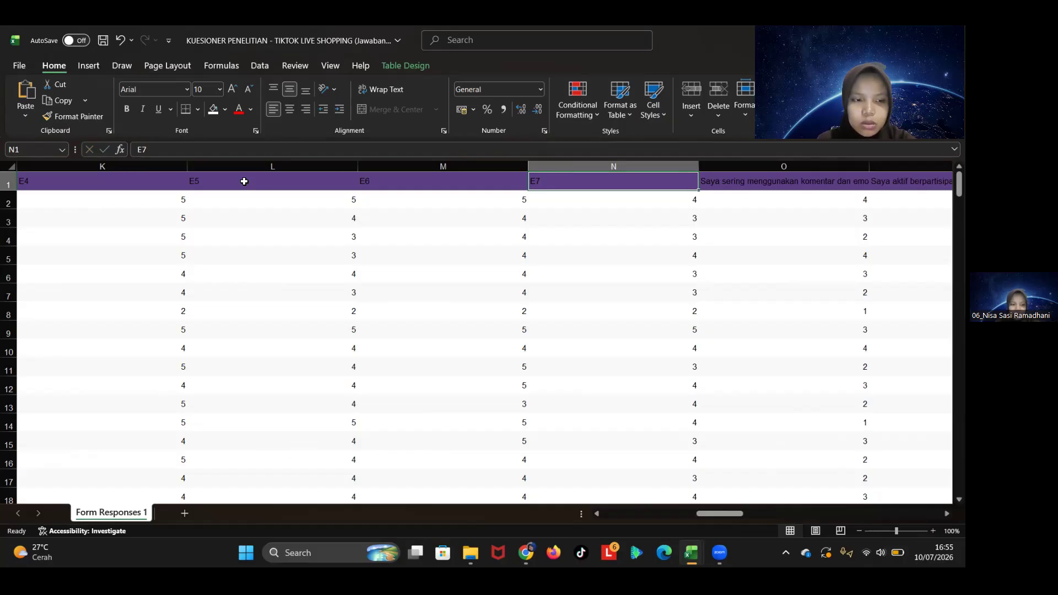
{"action": "type", "text": "SPI1"}
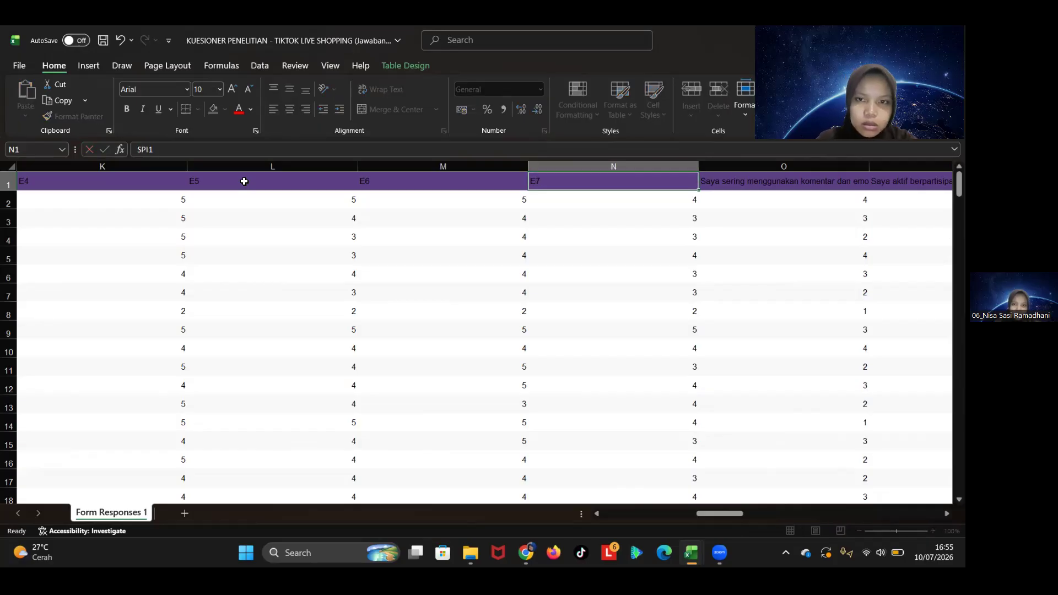
{"action": "key", "text": "Tab"}
{"action": "type", "text": "S"}
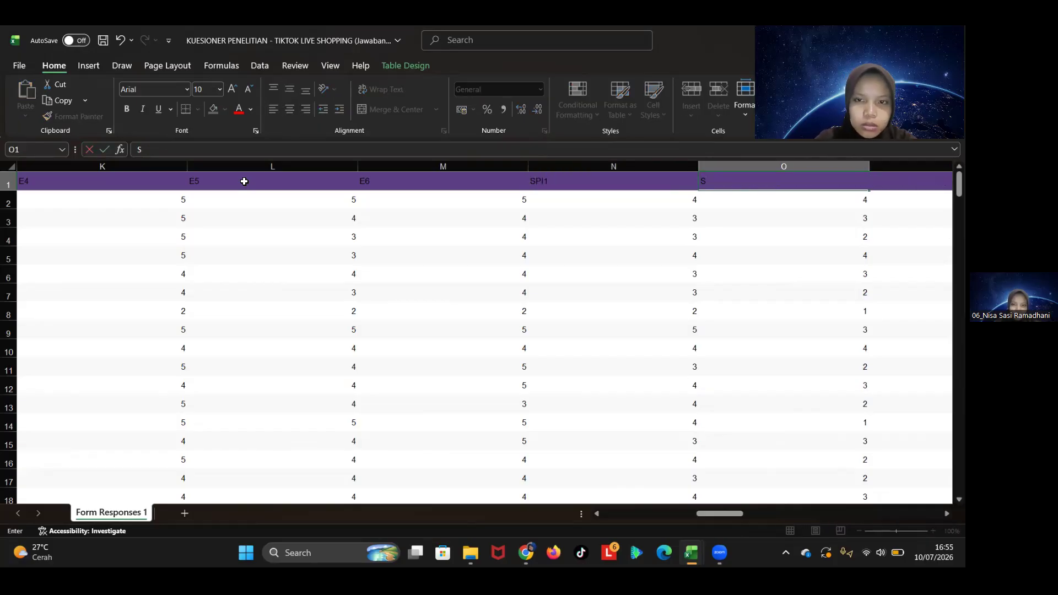
{"action": "key", "text": "Left"}
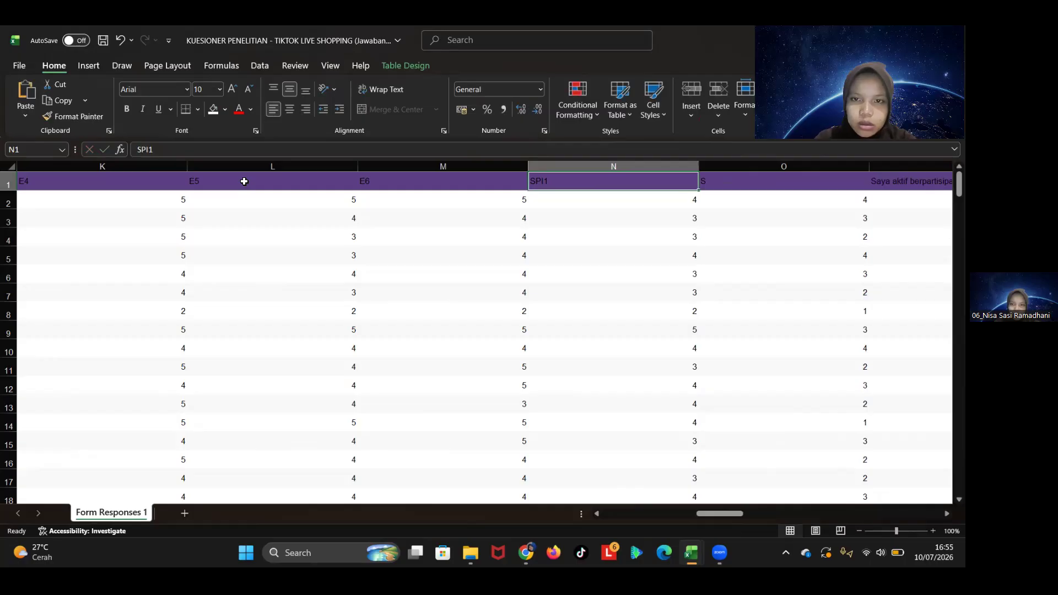
Step: Set the header codes in cells N1 to P1 to SP1, SP2 and SP3
{"action": "type", "text": "SP1"}
{"action": "key", "text": "Tab"}
{"action": "type", "text": "SP2"}
{"action": "key", "text": "Tab"}
{"action": "type", "text": "SP3"}
{"action": "key", "text": "Tab"}
Step: Replace the question headers in cells Q1 to S1 with the codes SP4, SP5 and SP6
{"action": "type", "text": "SP4"}
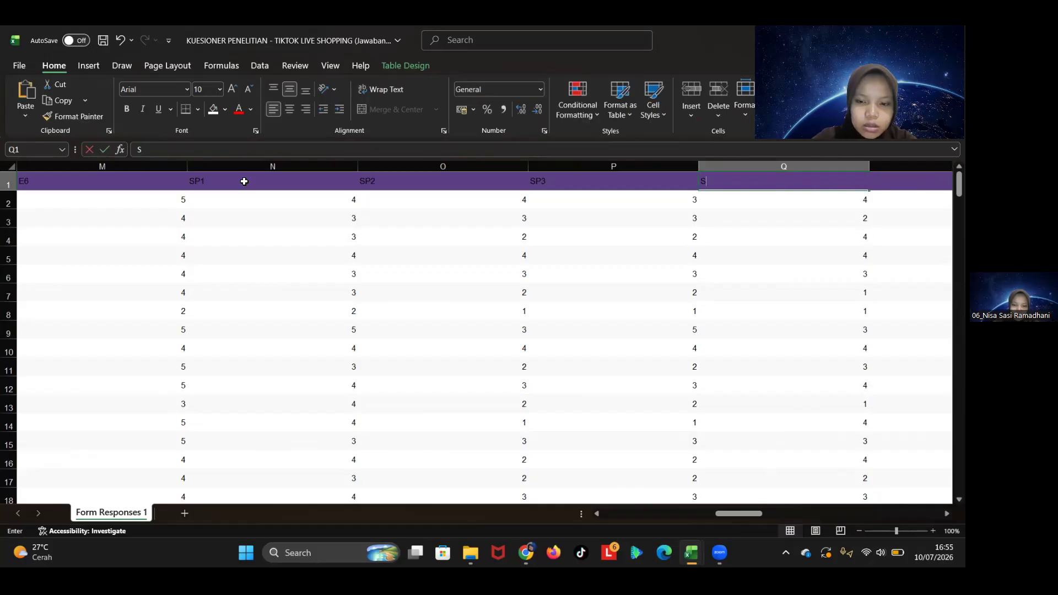
{"action": "key", "text": "Tab"}
{"action": "type", "text": "SP"}
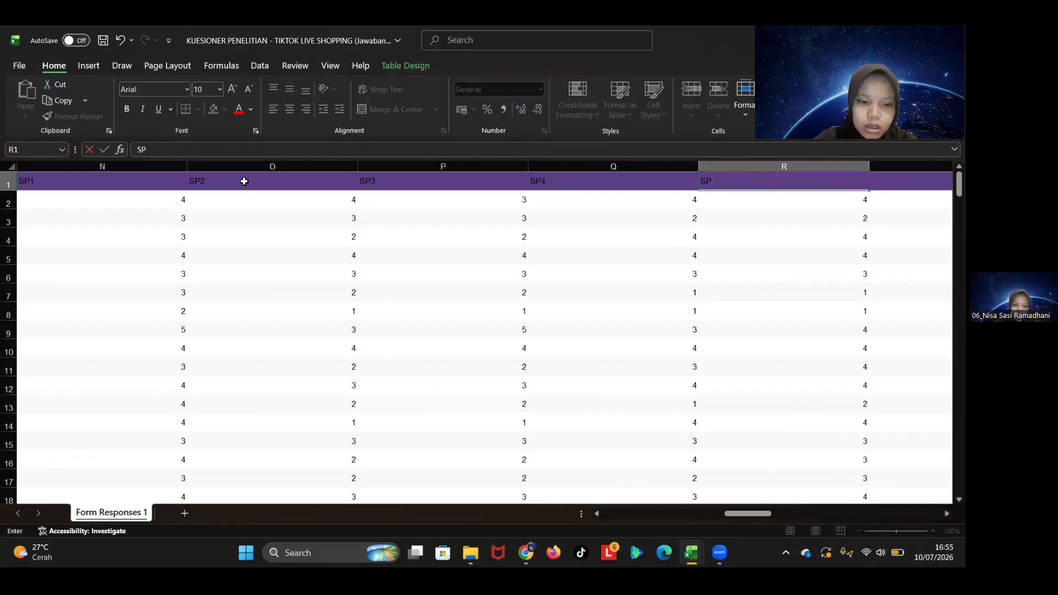
{"action": "type", "text": "5"}
{"action": "key", "text": "Tab"}
{"action": "type", "text": "S"}
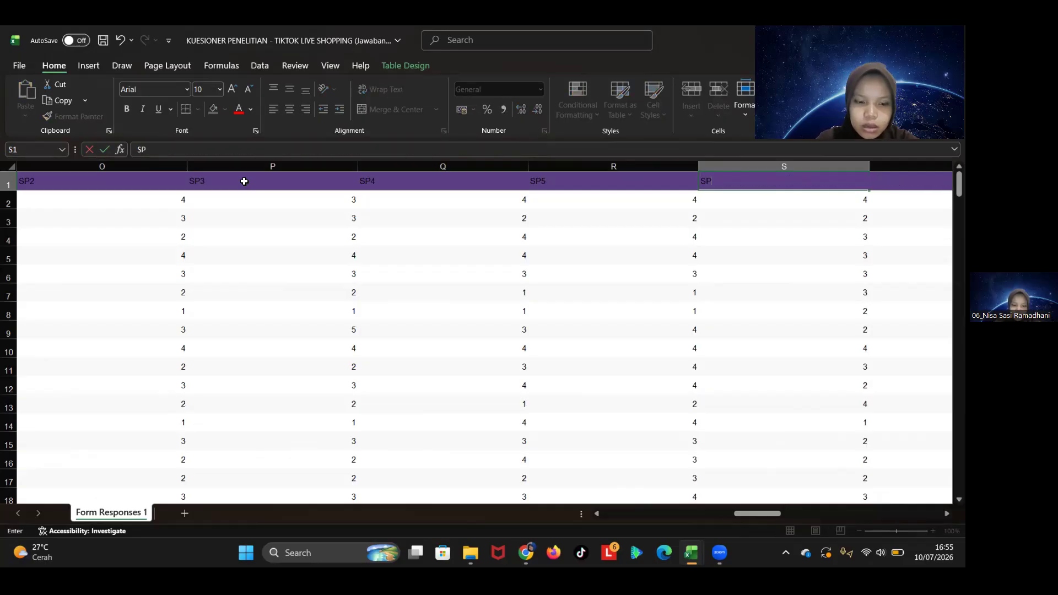
{"action": "type", "text": "P6"}
{"action": "key", "text": "Tab"}
Step: Replace the question headers in cells T1 to V1 with the codes IB1, IB2 and IB3
{"action": "type", "text": "I"}
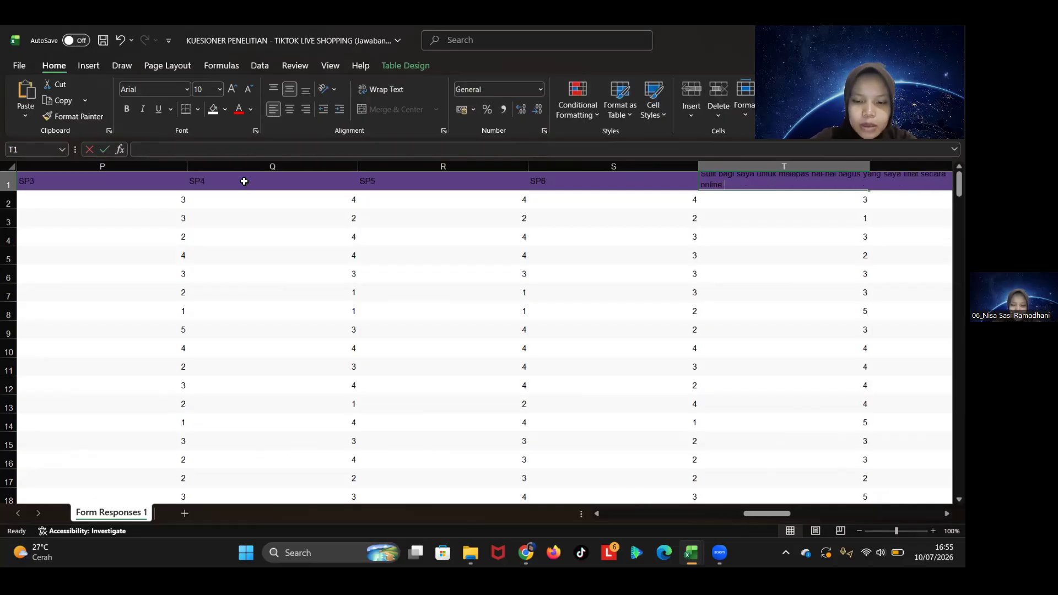
{"action": "type", "text": "B1"}
{"action": "key", "text": "Tab"}
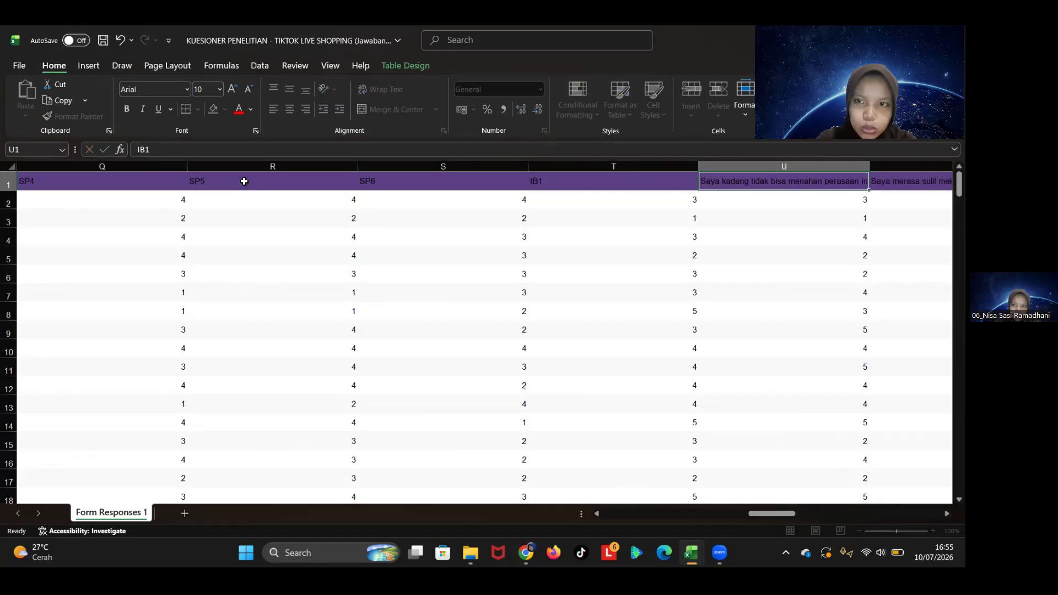
{"action": "type", "text": "IB2"}
{"action": "key", "text": "Tab"}
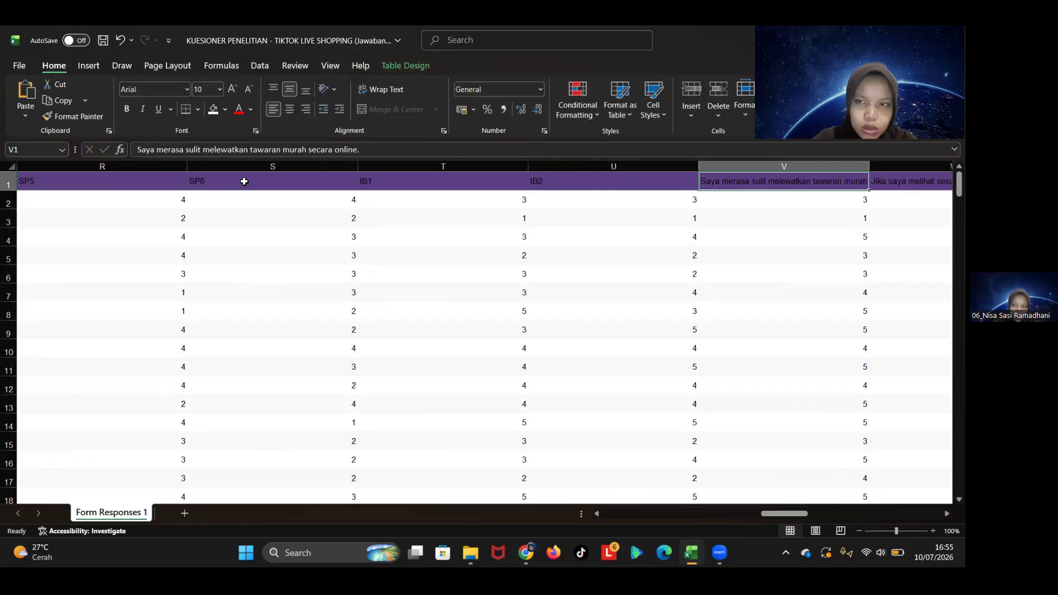
{"action": "type", "text": "IB3"}
{"action": "key", "text": "Tab"}
Step: Replace the question headers in cells W1 to Y1 with the codes IB4, IB5 and IB6
{"action": "type", "text": "IB4"}
{"action": "key", "text": "Tab"}
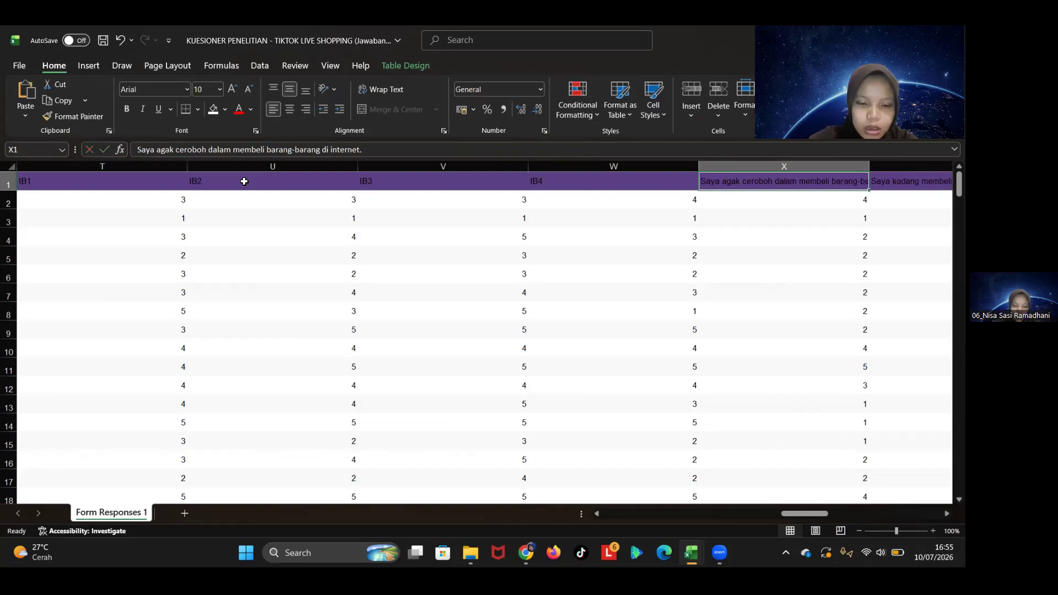
{"action": "type", "text": "IB5"}
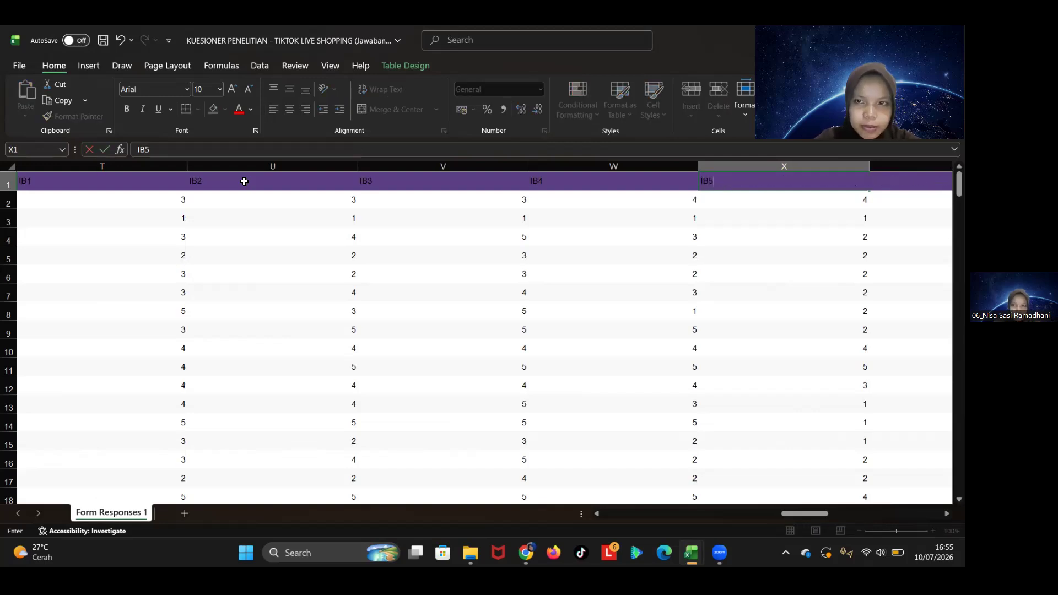
{"action": "key", "text": "Tab"}
{"action": "type", "text": "IB"}
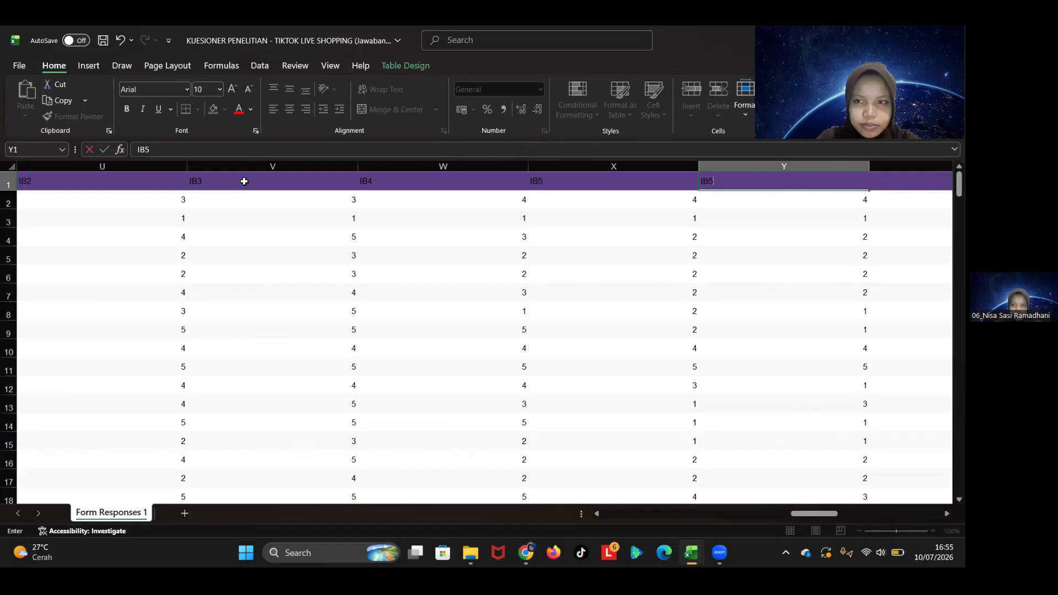
{"action": "type", "text": "6"}
{"action": "key", "text": "Tab"}
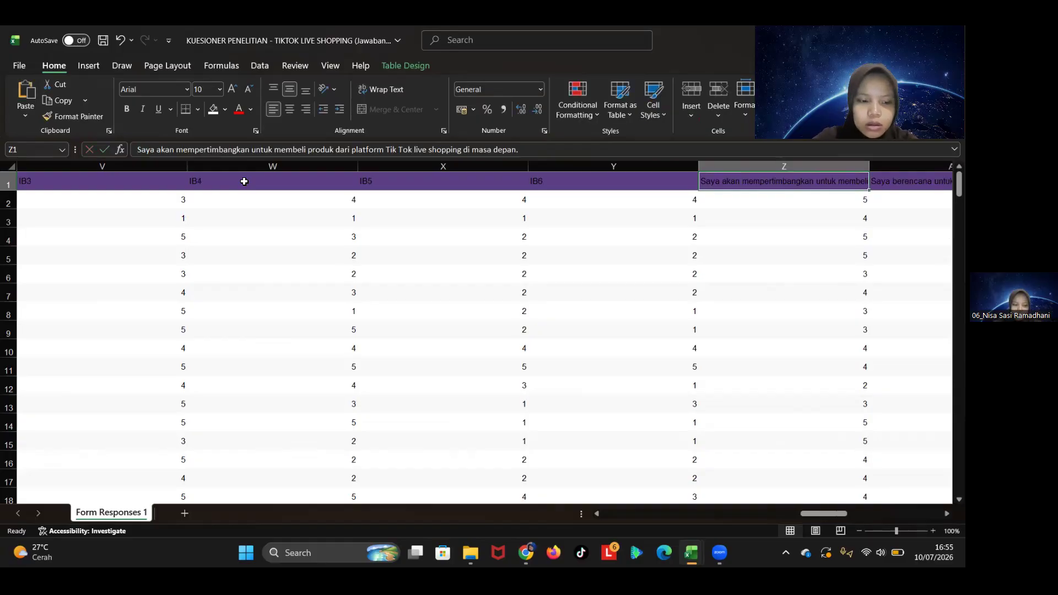
Step: Replace the question headers in cells Z1 to AD1 with the codes CPI1, CPI2, CPI3, CPI4 and CPI5
{"action": "type", "text": "CPI1"}
{"action": "key", "text": "Tab"}
{"action": "type", "text": "CPI2"}
{"action": "key", "text": "Tab"}
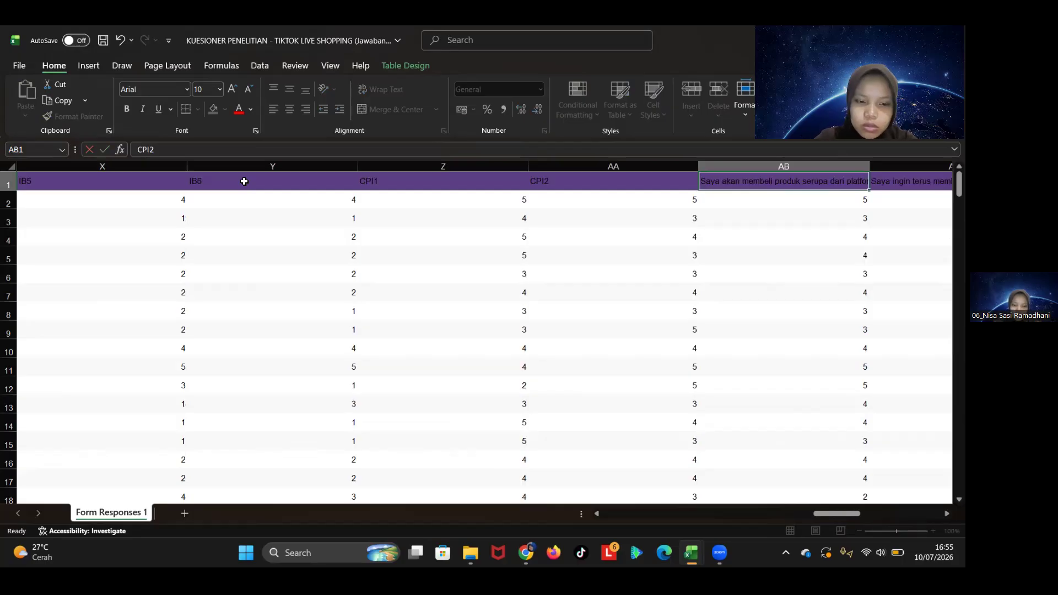
{"action": "type", "text": "CPI3"}
{"action": "key", "text": "Tab"}
{"action": "type", "text": "CPI4"}
{"action": "key", "text": "Tab"}
{"action": "type", "text": "CPI5"}
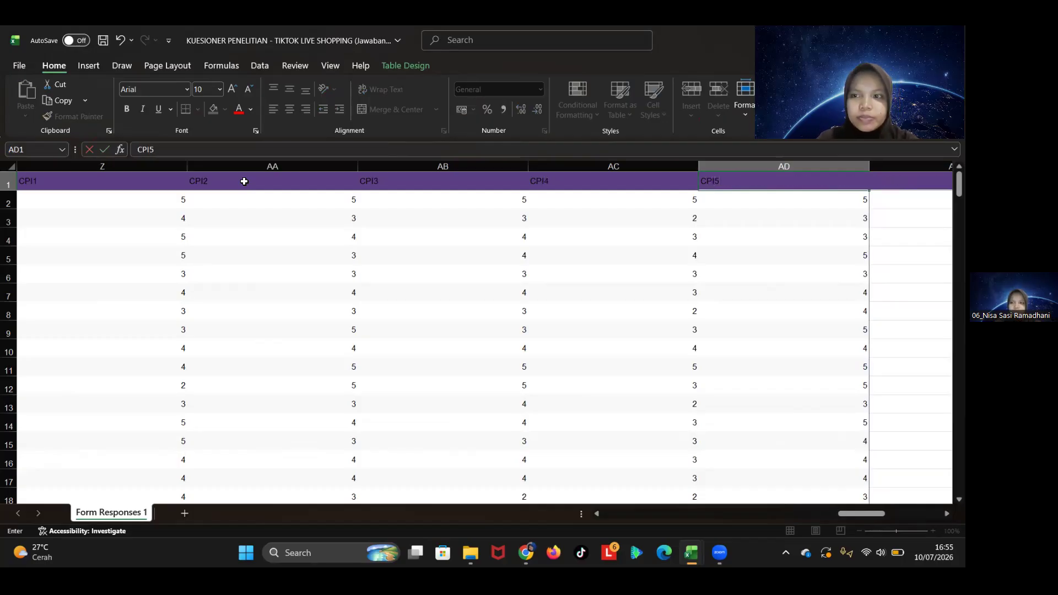
Step: Save the workbook in the Latihan SEM-PLS folder as KUESIONER PENELITIAN - TIKTOK LIVE SHOPPING (Jawaban) fixX in CSV (Comma delimited) format
{"action": "scroll", "coordinate": [373, 264], "scroll_direction": "left", "scroll_amount": 10}
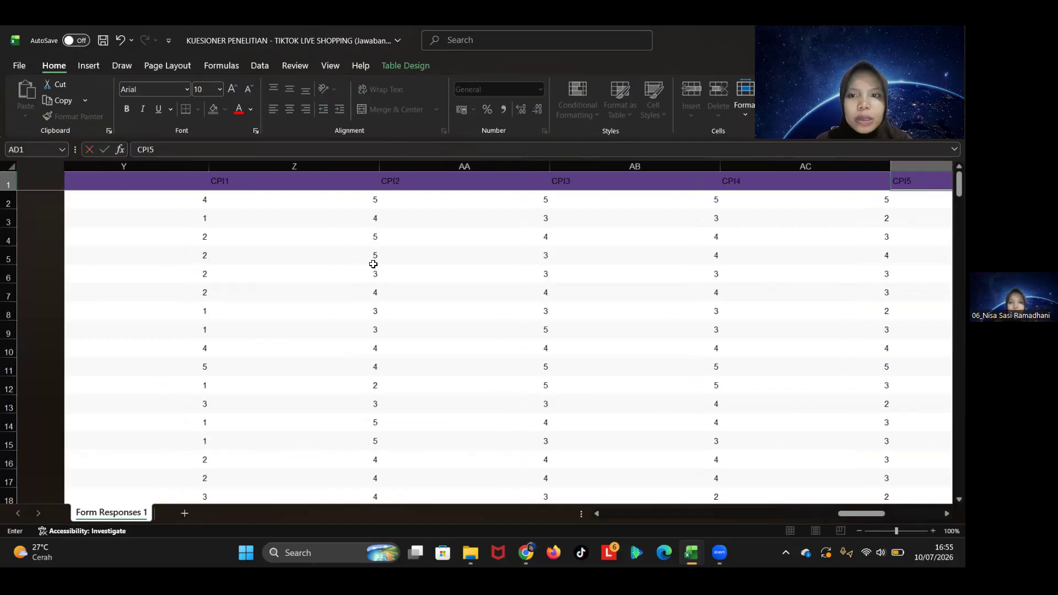
{"action": "scroll", "coordinate": [373, 265], "scroll_direction": "left", "scroll_amount": 10}
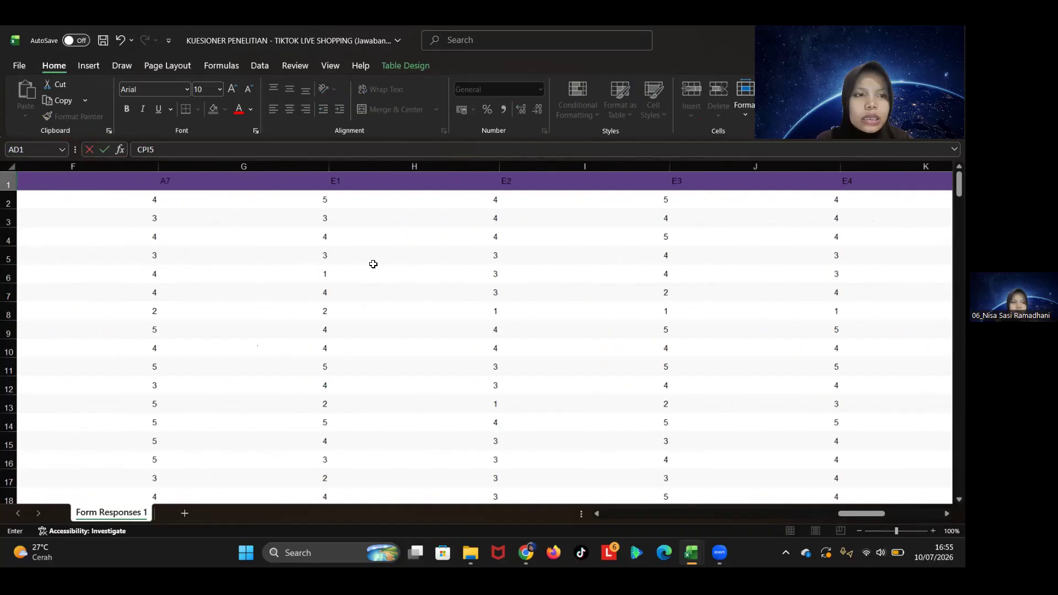
{"action": "left_click", "coordinate": [19, 66]}
{"action": "left_click", "coordinate": [48, 257]}
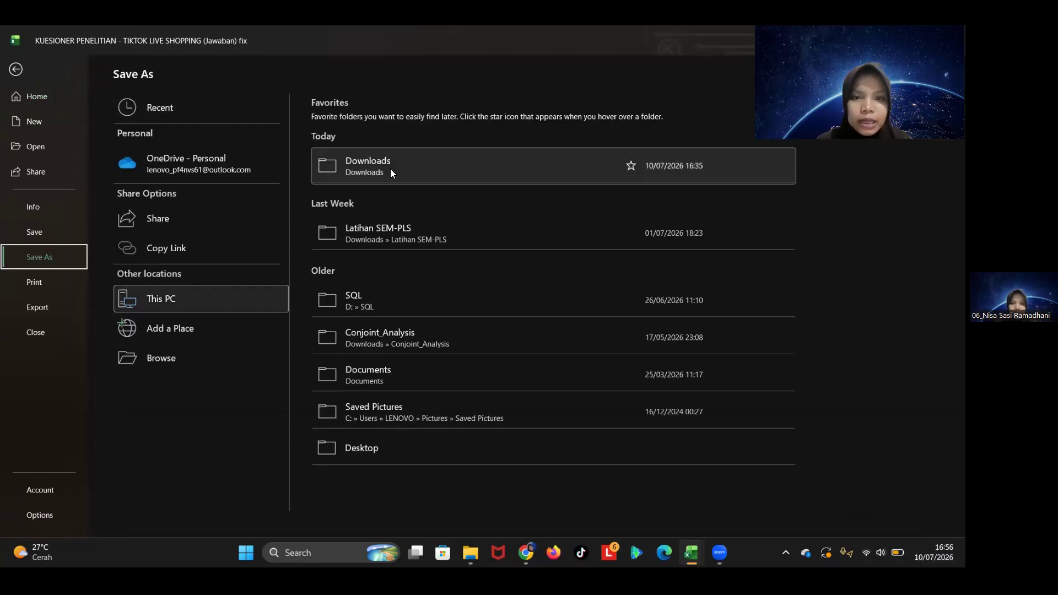
{"action": "left_click", "coordinate": [406, 225]}
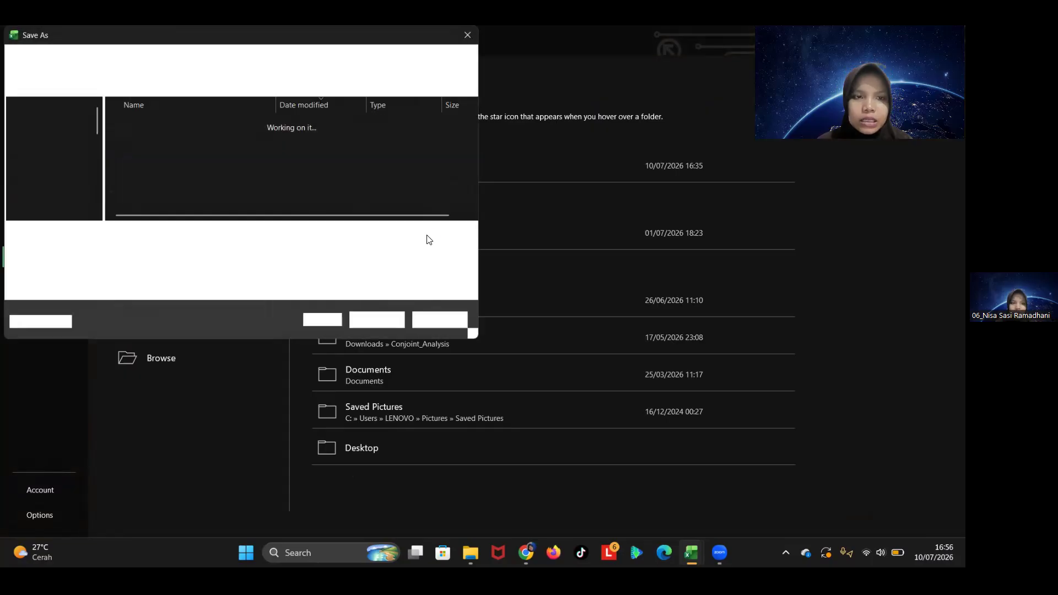
{"action": "left_click", "coordinate": [307, 232]}
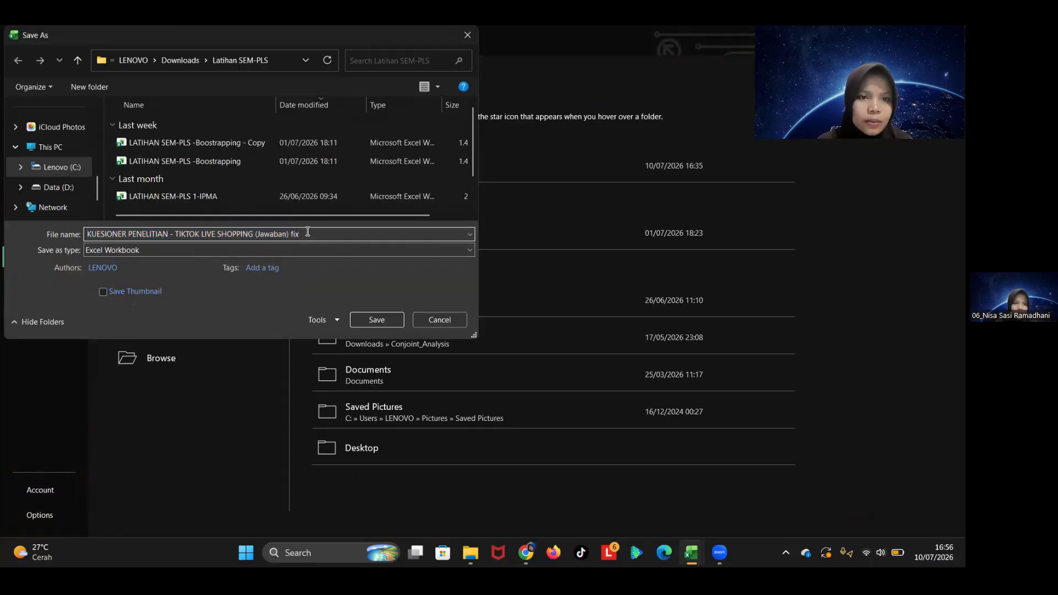
{"action": "type", "text": "X"}
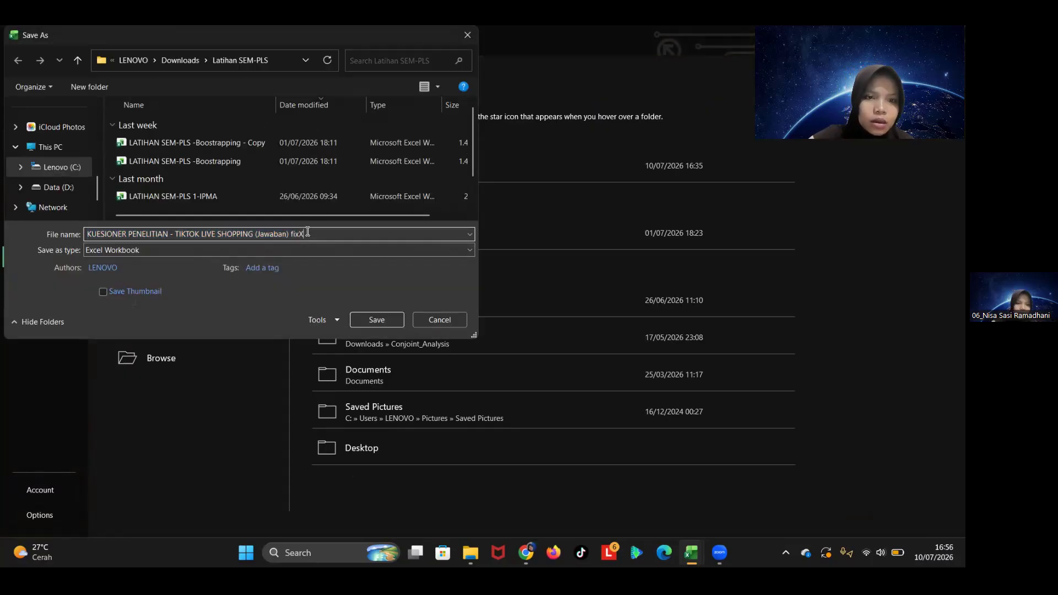
{"action": "left_click", "coordinate": [228, 252]}
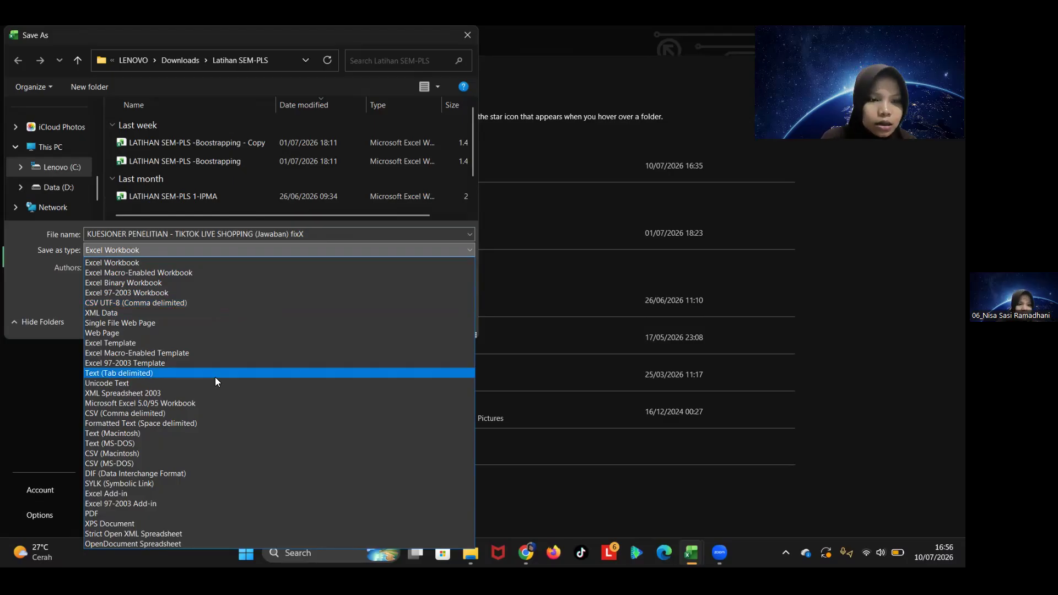
{"action": "left_click", "coordinate": [202, 413]}
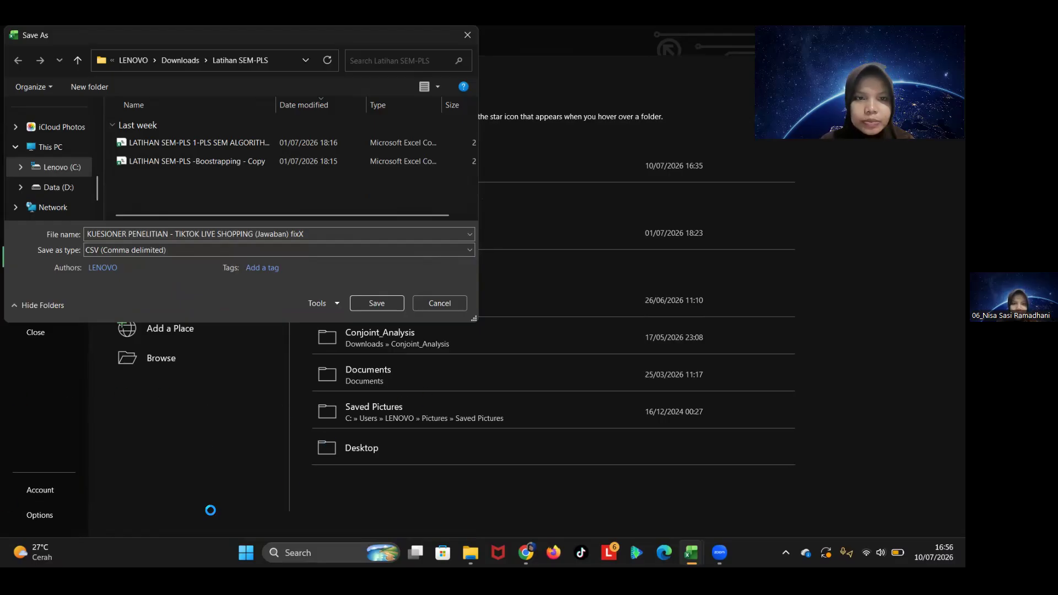
{"action": "left_click", "coordinate": [383, 300]}
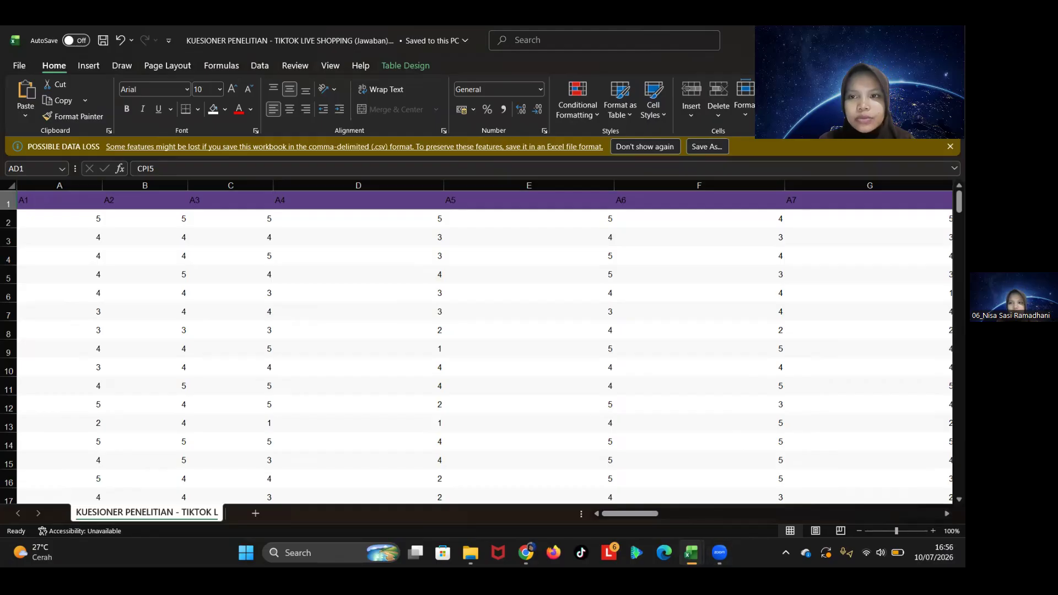
Step: Leave the workbook and browser windows and launch SmartPLS 4 from the desktop
{"action": "key", "text": "alt+Tab"}
{"action": "left_click", "coordinate": [893, 37]}
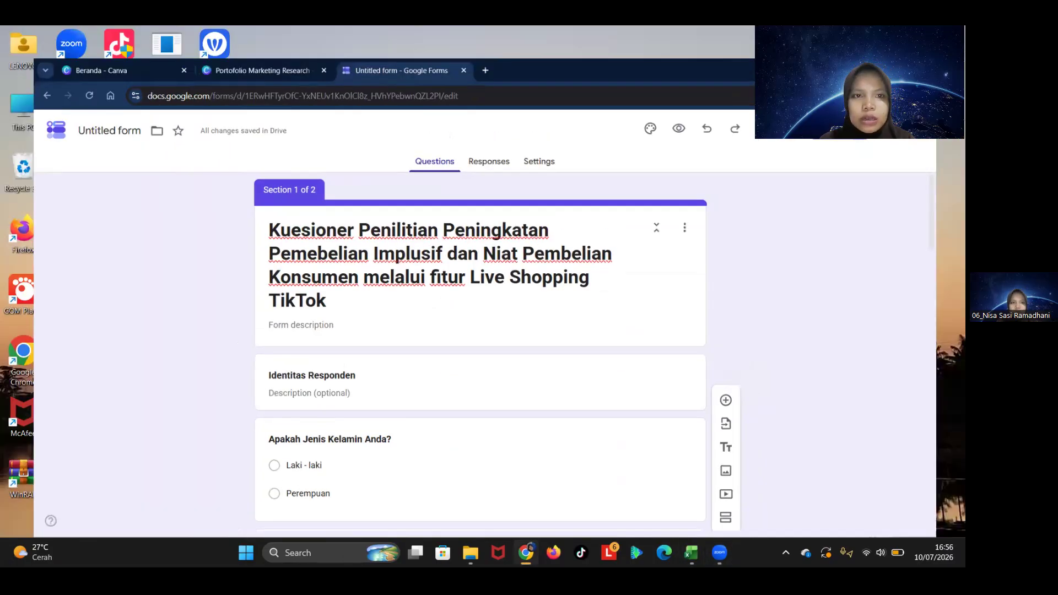
{"action": "double_click", "coordinate": [220, 237]}
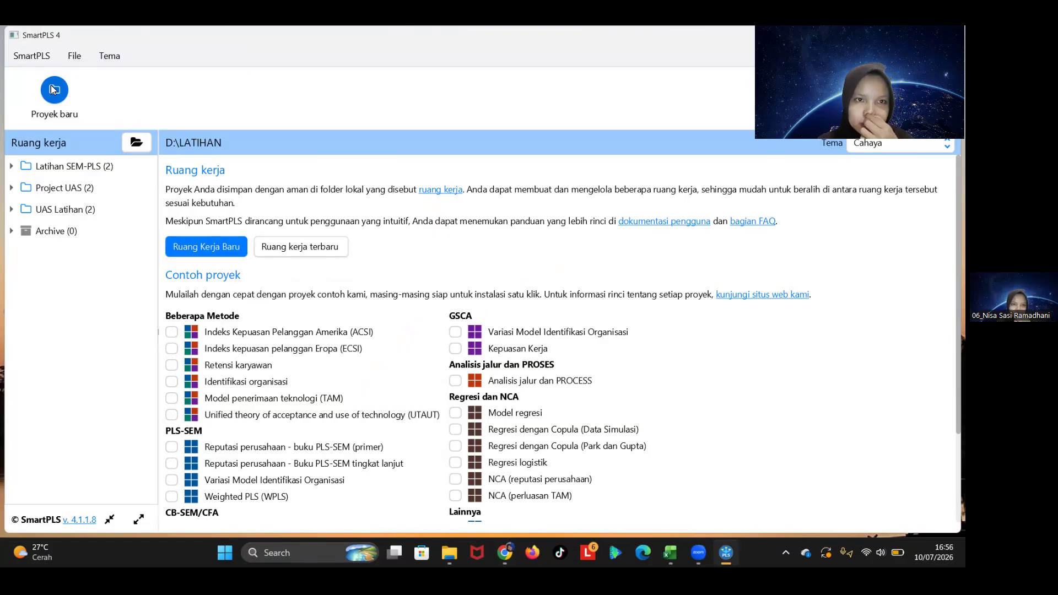
Step: Create a new project named PRAKTIK UAS in the workspace
{"action": "left_click", "coordinate": [52, 86]}
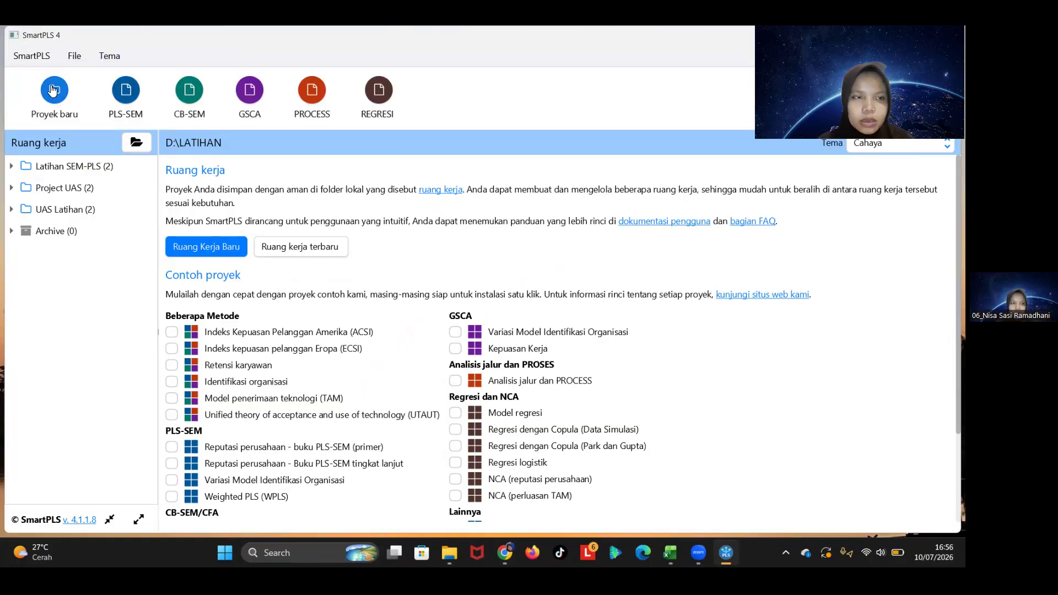
{"action": "left_click", "coordinate": [53, 90]}
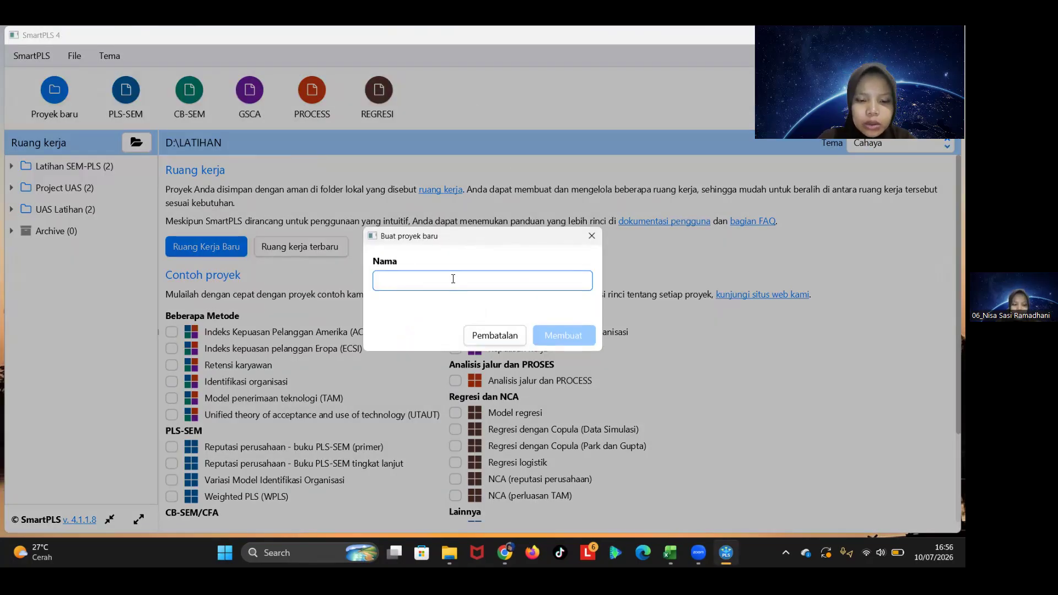
{"action": "type", "text": "p"}
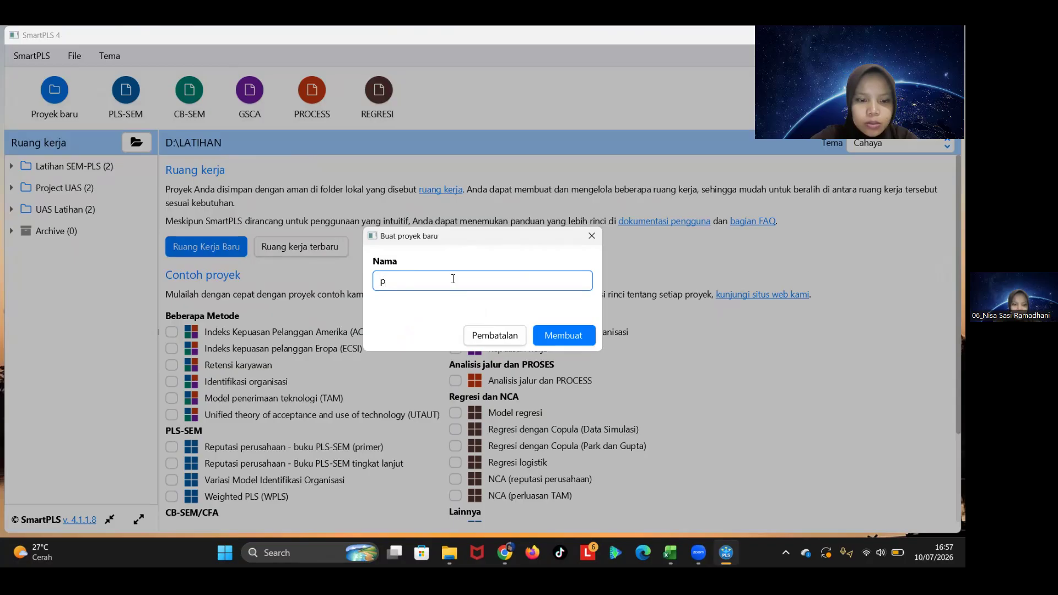
{"action": "key", "text": "BackSpace"}
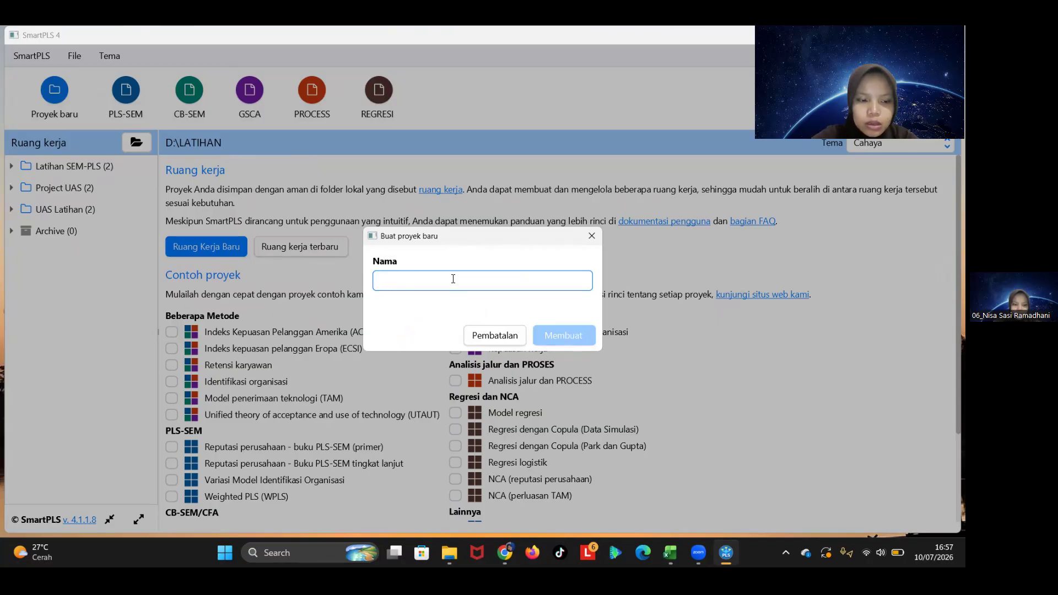
{"action": "type", "text": "pRA"}
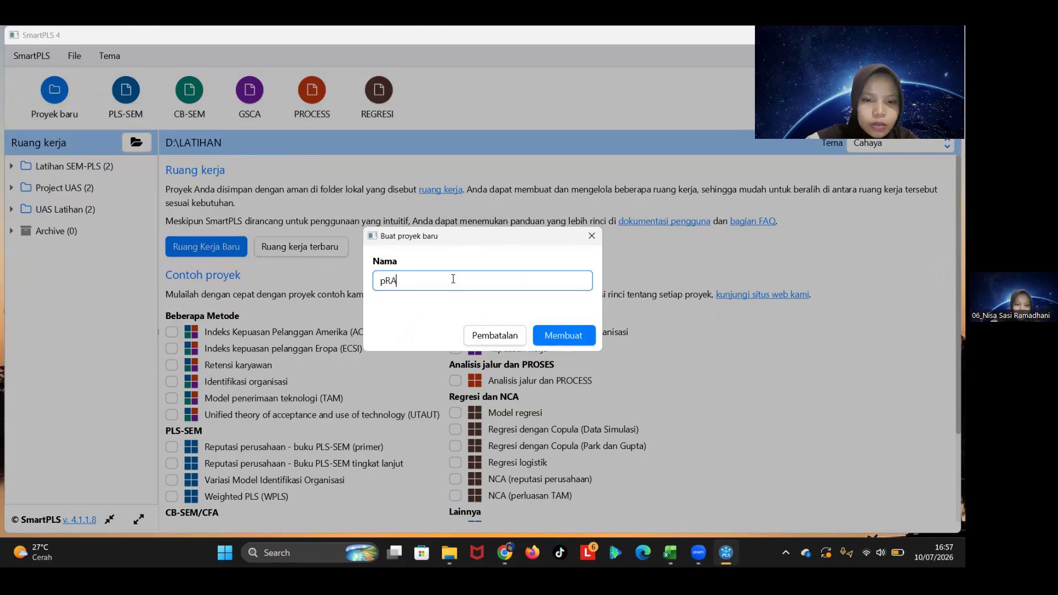
{"action": "key", "text": "BackSpace"}
{"action": "key", "text": "BackSpace"}
{"action": "type", "text": "PRA"}
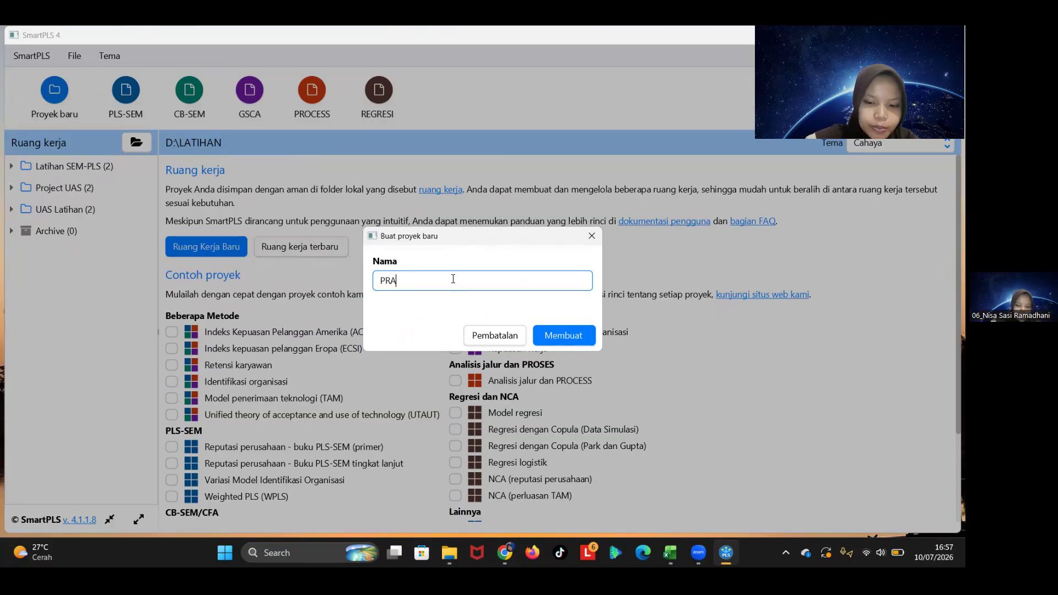
{"action": "type", "text": "KTIK UAS"}
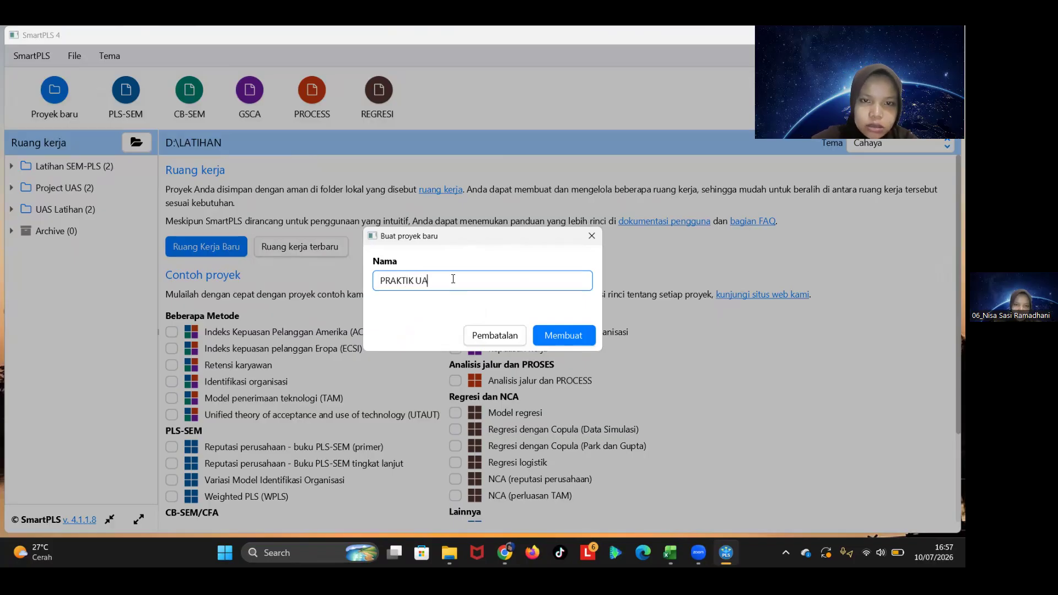
{"action": "key", "text": "Return"}
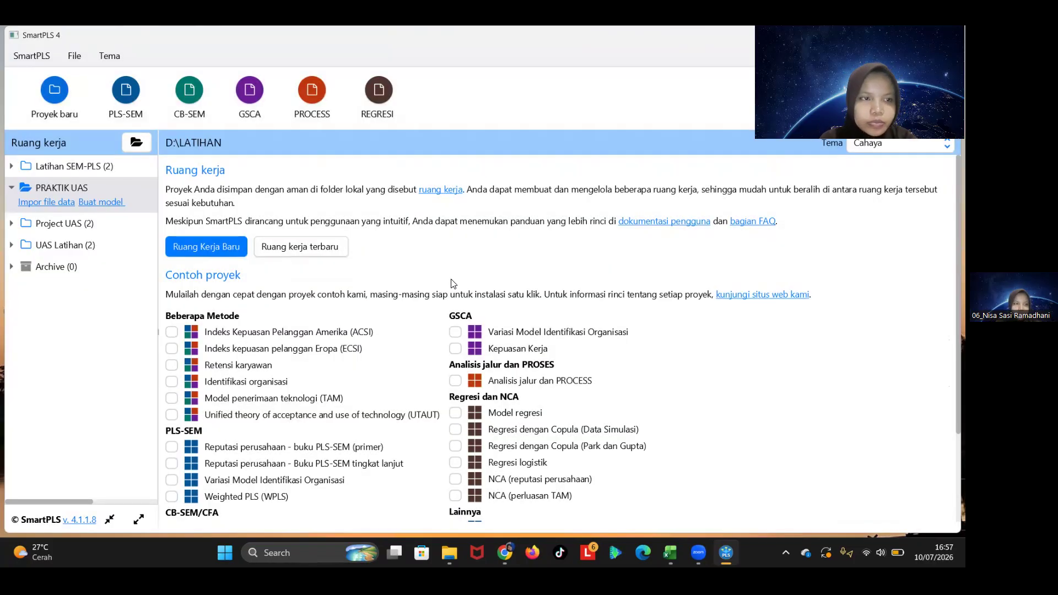
Step: Import the CSV file KUESIONER PENELITIAN - TIKTOK LIVE SHOPPING (Jawaban) fixX from the Latihan SEM-PLS folder into the PRAKTIK UAS project
{"action": "left_click", "coordinate": [48, 203]}
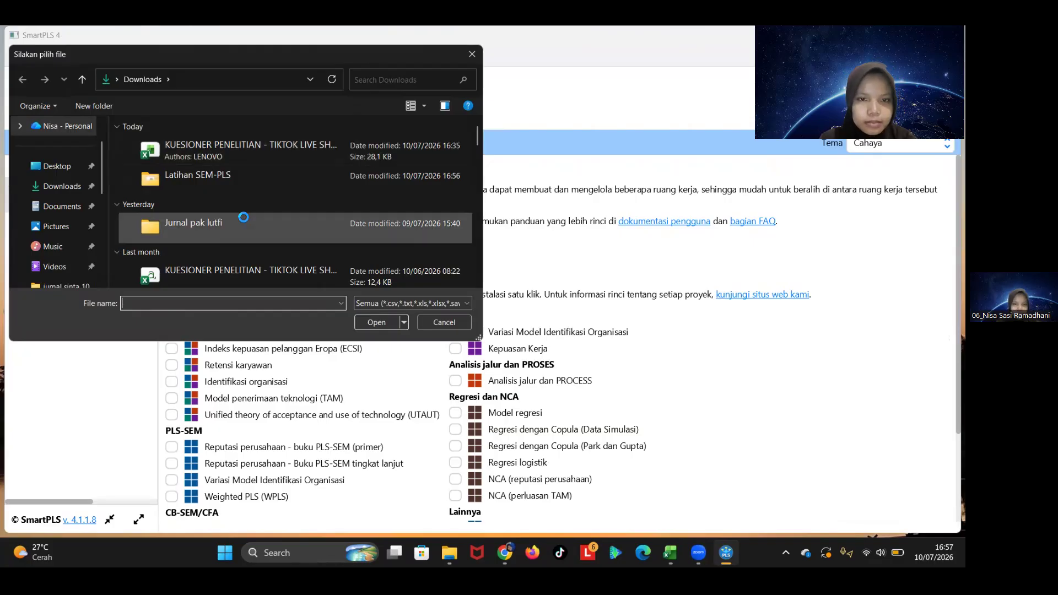
{"action": "scroll", "coordinate": [62, 237], "scroll_direction": "down", "scroll_amount": 1}
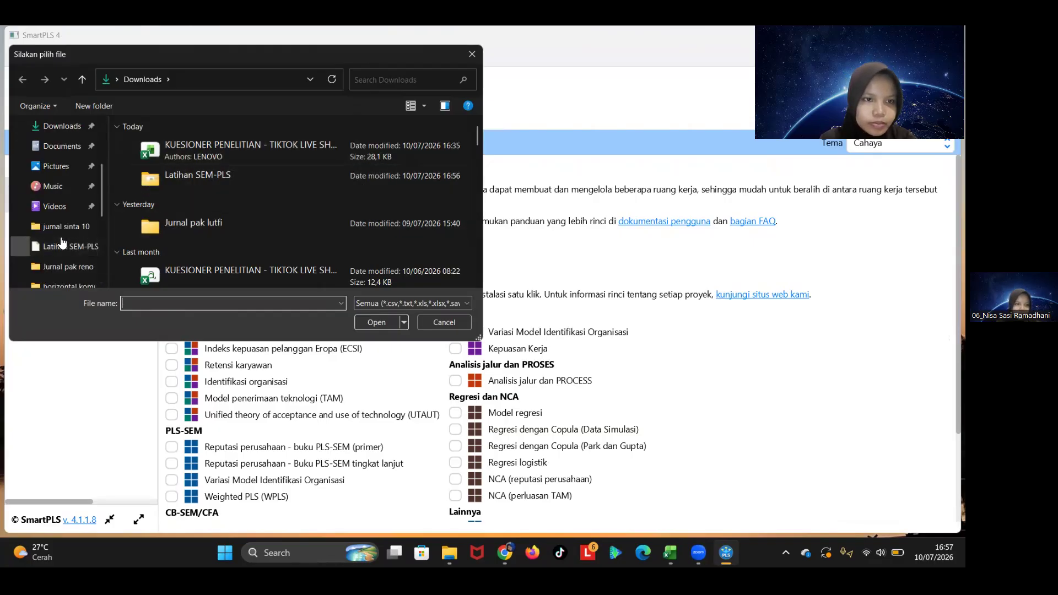
{"action": "double_click", "coordinate": [195, 183]}
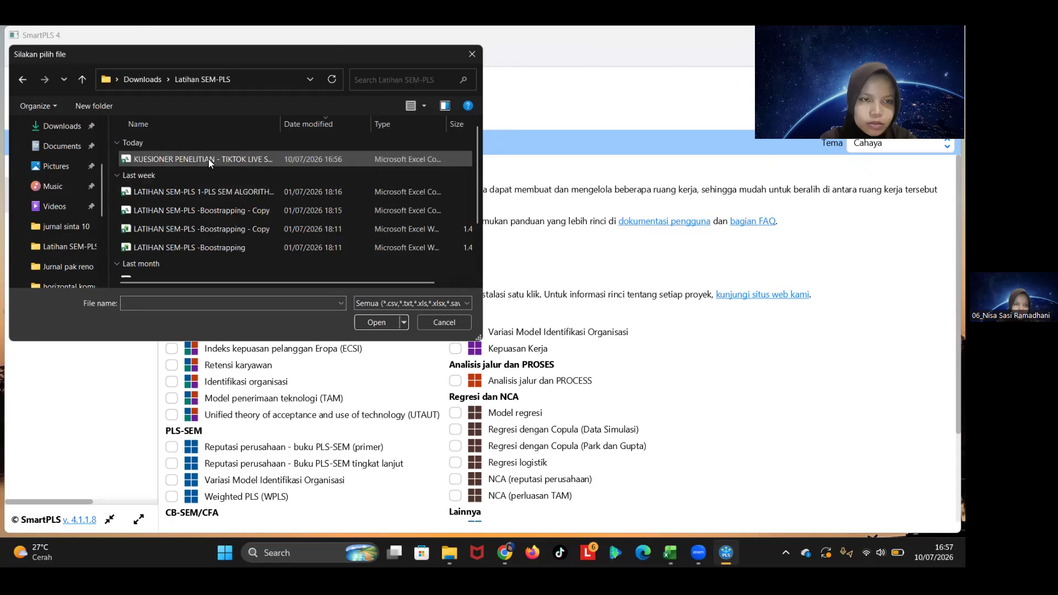
{"action": "left_click", "coordinate": [208, 159]}
{"action": "left_click", "coordinate": [390, 322]}
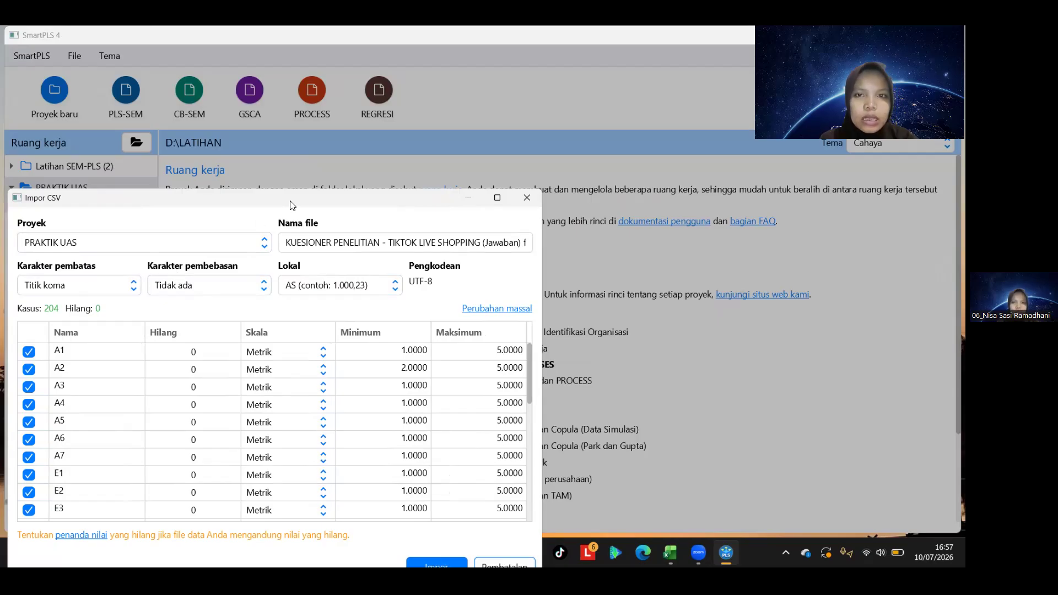
{"action": "left_click_drag", "start_coordinate": [290, 202], "coordinate": [498, 88]}
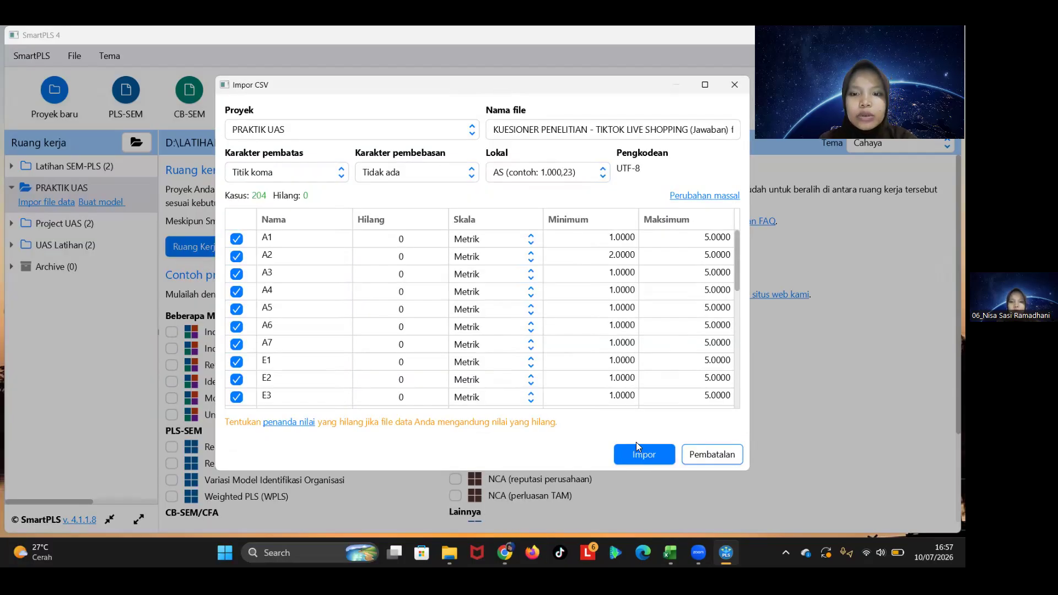
{"action": "left_click", "coordinate": [647, 454]}
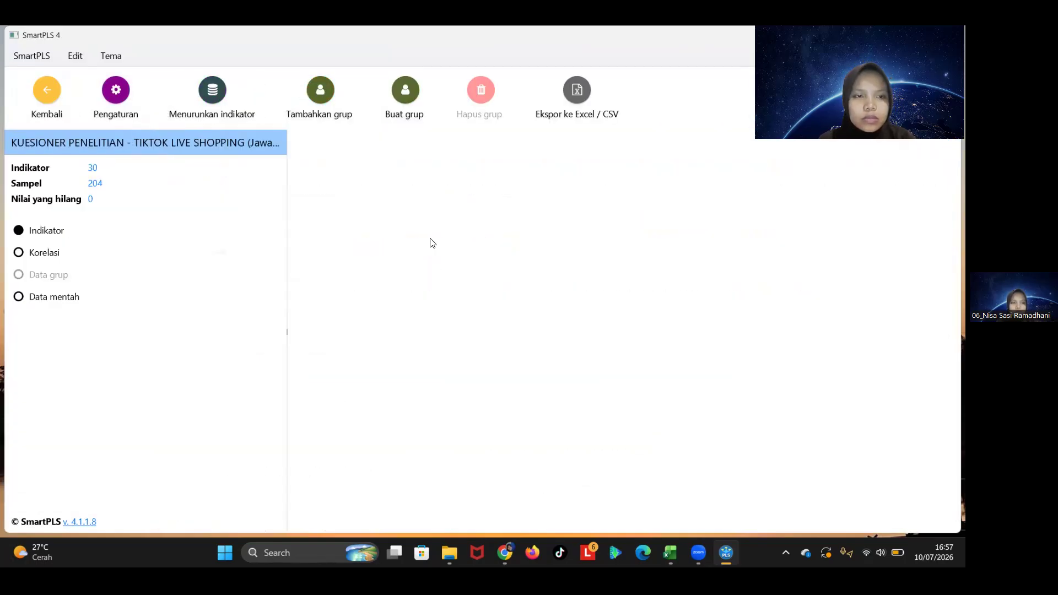
Step: Return to the workspace and create a PLS-SEM model named UAS in the PRAKTIK UAS project
{"action": "left_click", "coordinate": [46, 91]}
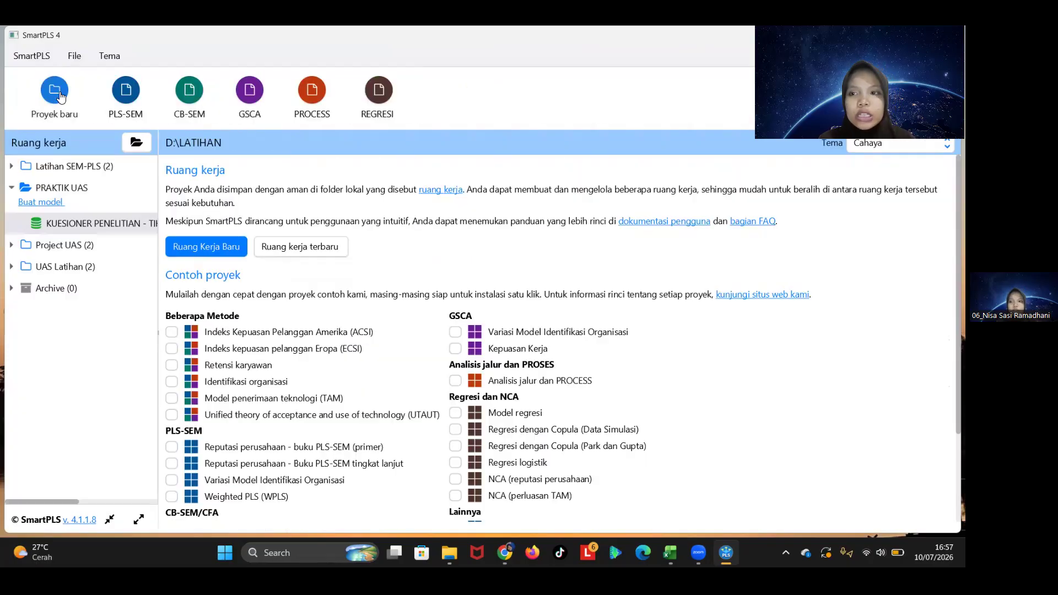
{"action": "left_click", "coordinate": [41, 202]}
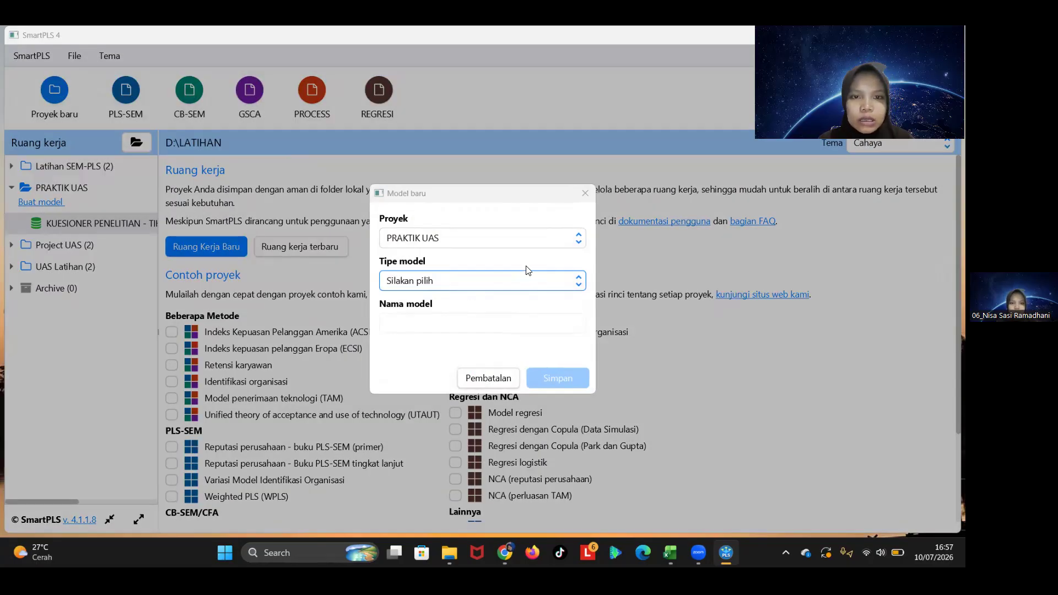
{"action": "left_click", "coordinate": [505, 280]}
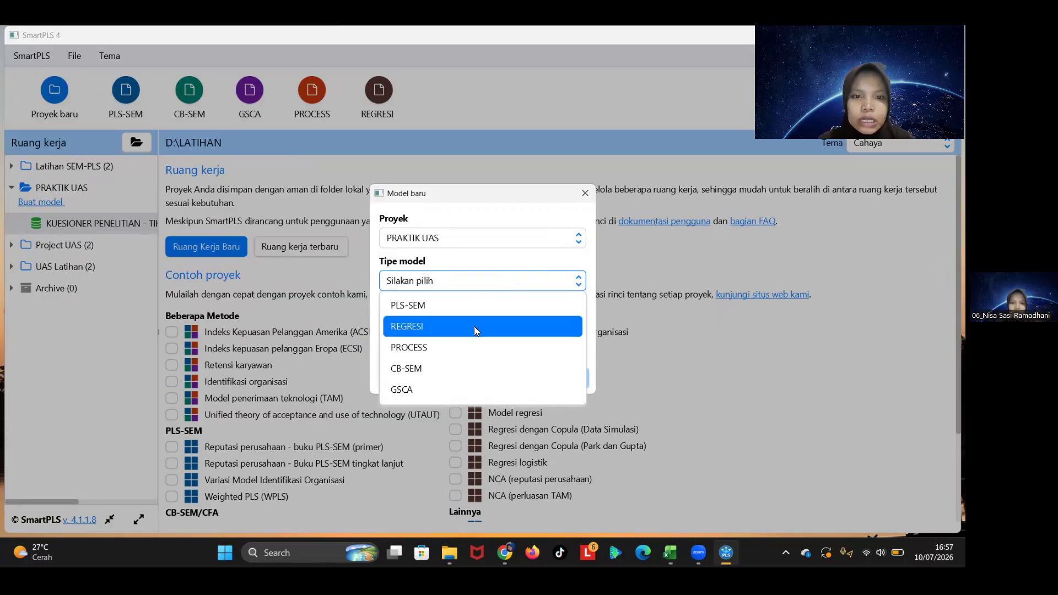
{"action": "left_click", "coordinate": [477, 305]}
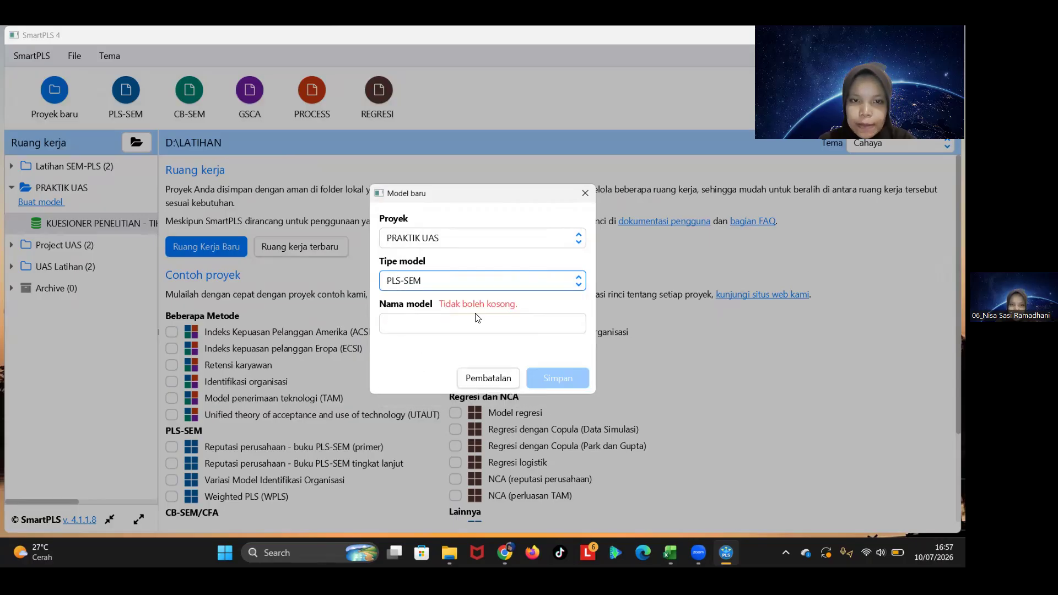
{"action": "left_click", "coordinate": [521, 326]}
{"action": "type", "text": "u"}
{"action": "key", "text": "BackSpace"}
{"action": "type", "text": "UAS"}
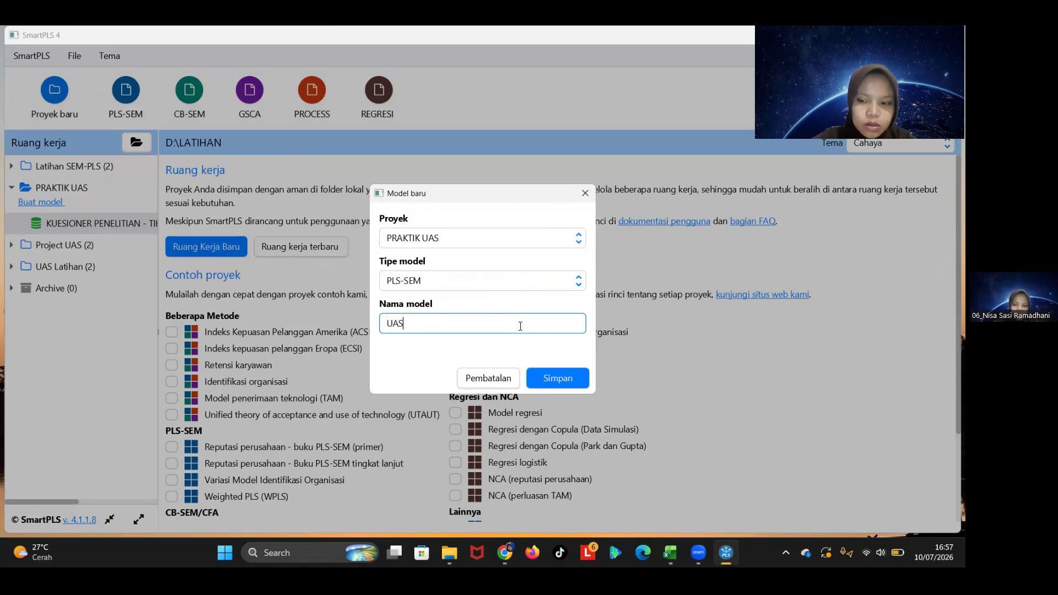
{"action": "key", "text": "Return"}
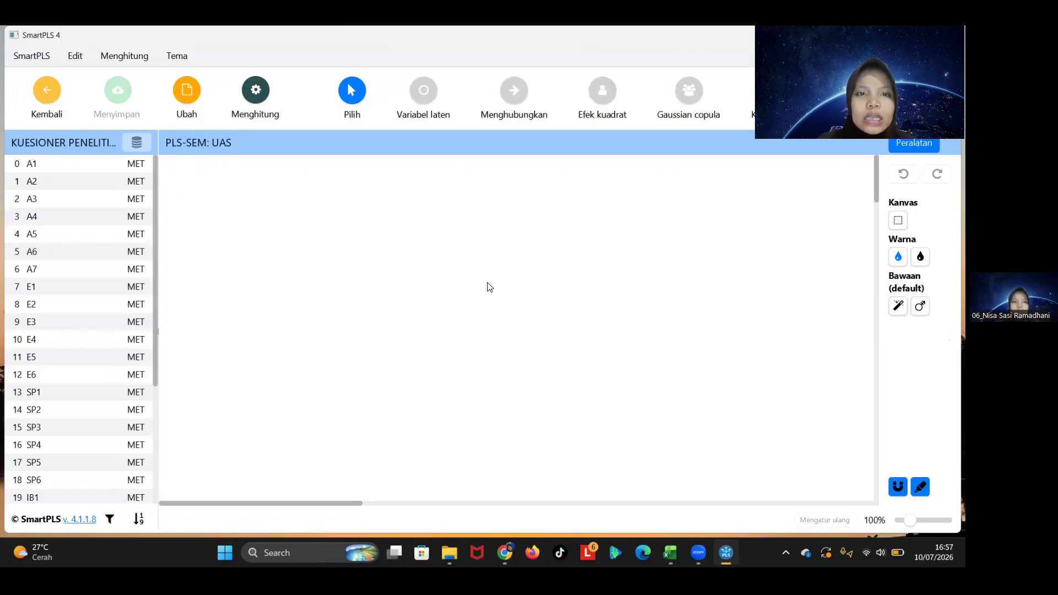
Step: Add a latent variable named ATTRACTIVNESS near the upper-left corner of the model canvas
{"action": "left_click", "coordinate": [423, 93]}
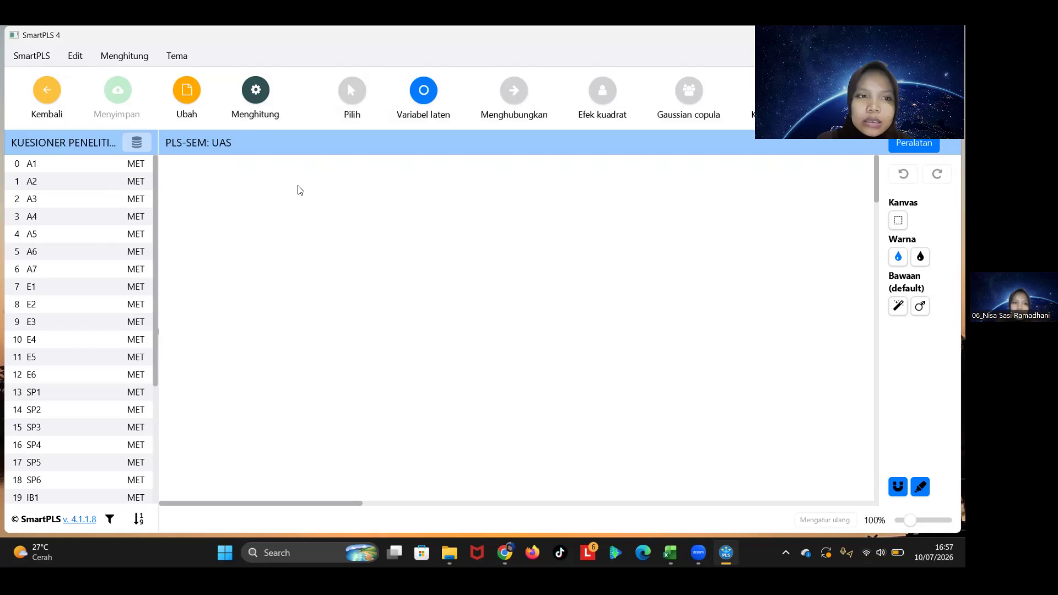
{"action": "left_click", "coordinate": [270, 180]}
{"action": "type", "text": "Alpha"}
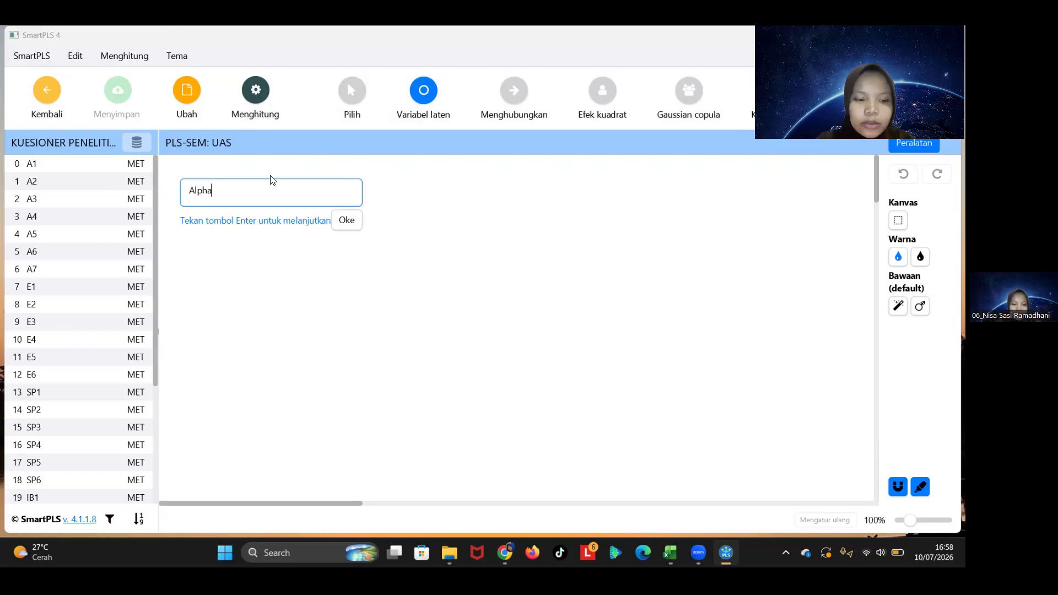
{"action": "key", "text": "BackSpace"}
{"action": "key", "text": "BackSpace"}
{"action": "key", "text": "BackSpace"}
{"action": "key", "text": "BackSpace"}
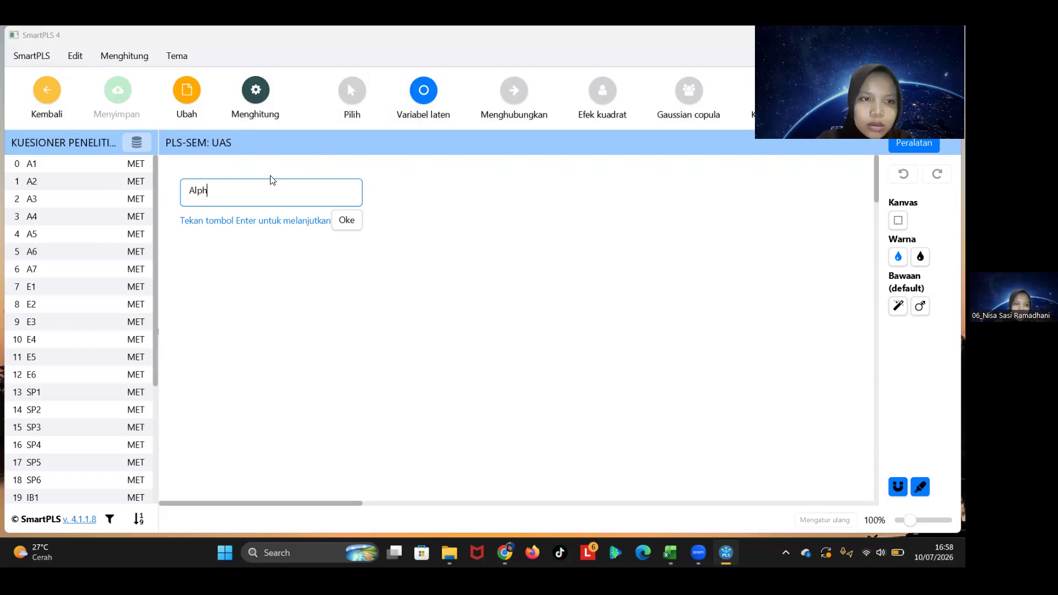
{"action": "type", "text": "TT"}
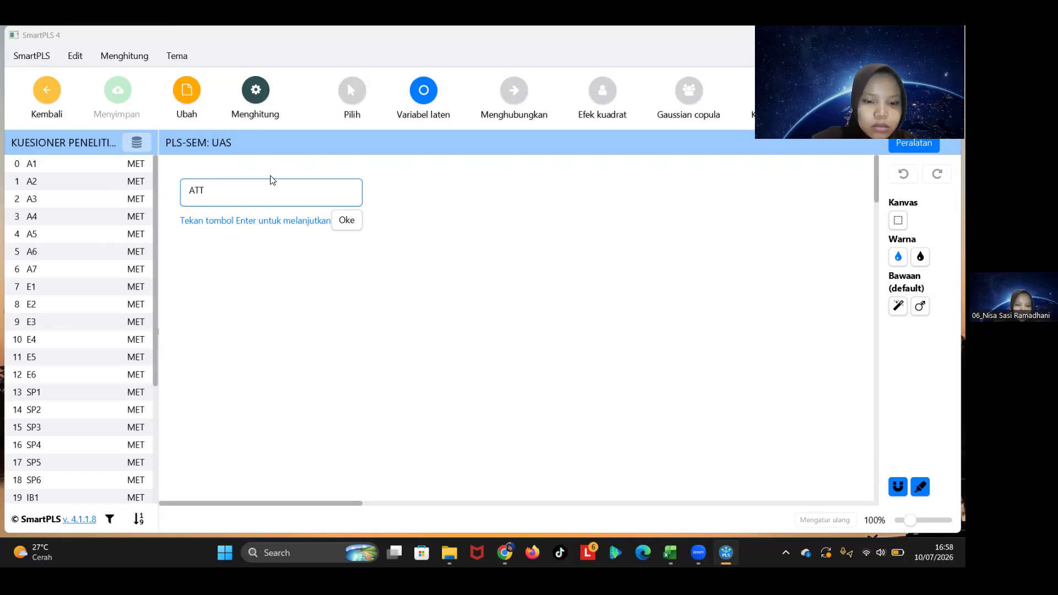
{"action": "type", "text": "RACT"}
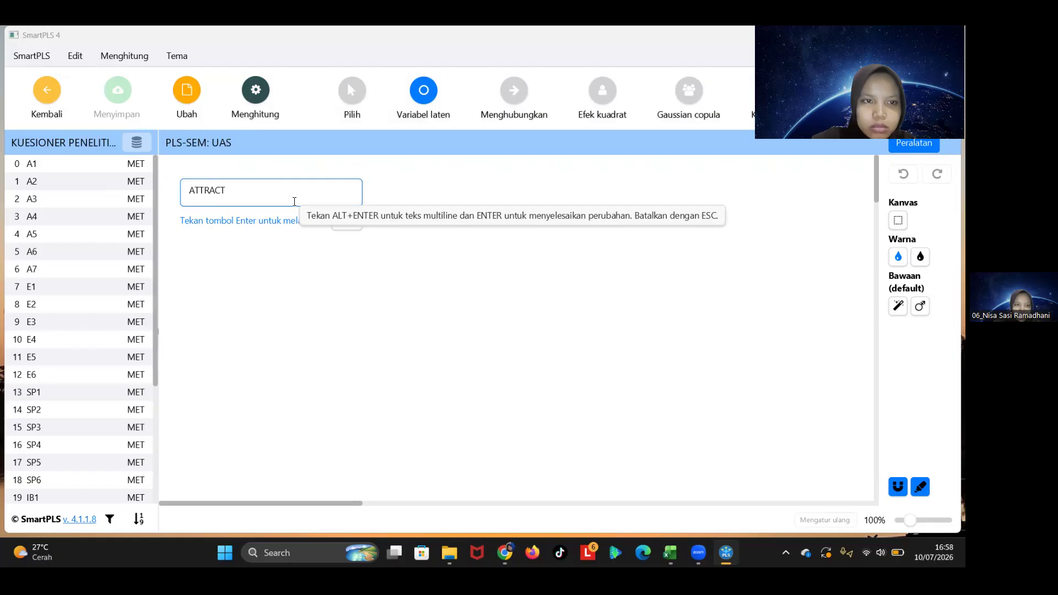
{"action": "type", "text": "IVNESS"}
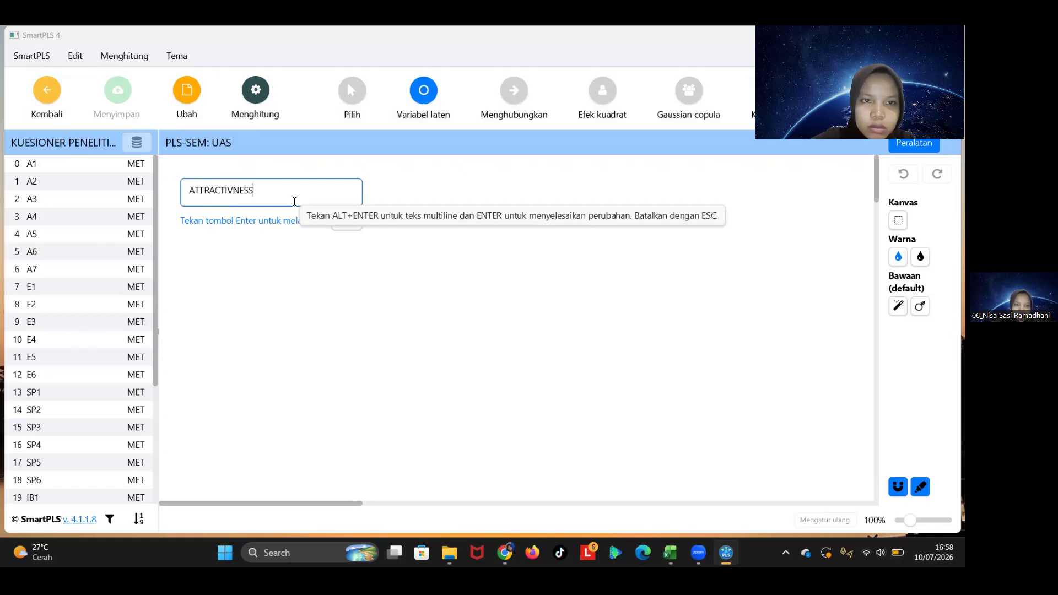
{"action": "key", "text": "Return"}
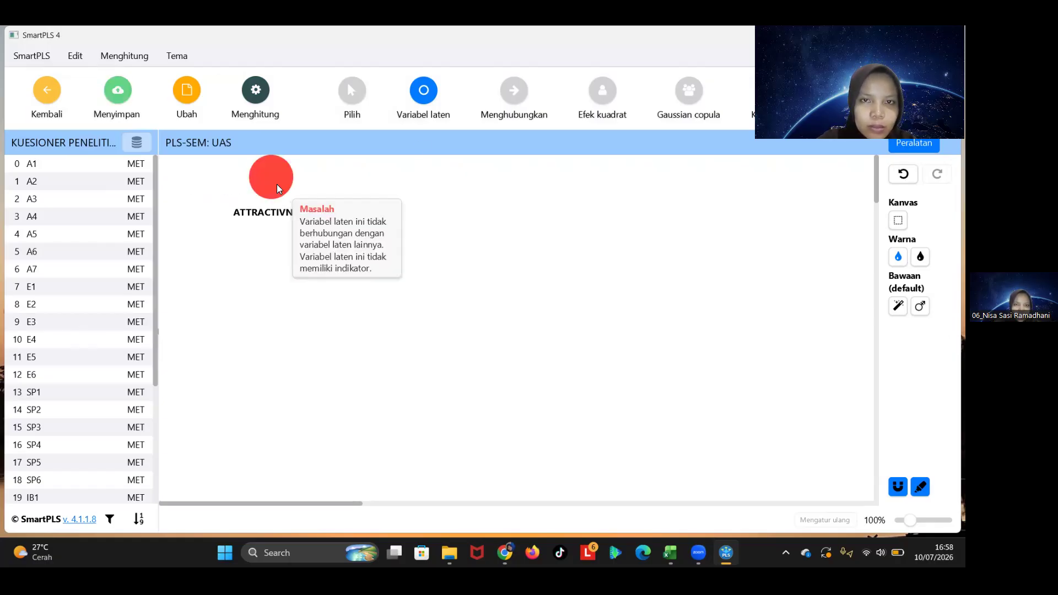
Step: Add a latent variable named ENJOYMENT well below ATTRACTIVNESS on the model canvas
{"action": "left_click", "coordinate": [274, 364]}
{"action": "type", "text": "Alpha"}
{"action": "key", "text": "BackSpace"}
{"action": "key", "text": "BackSpace"}
{"action": "key", "text": "BackSpace"}
{"action": "key", "text": "BackSpace"}
{"action": "type", "text": "ENJ"}
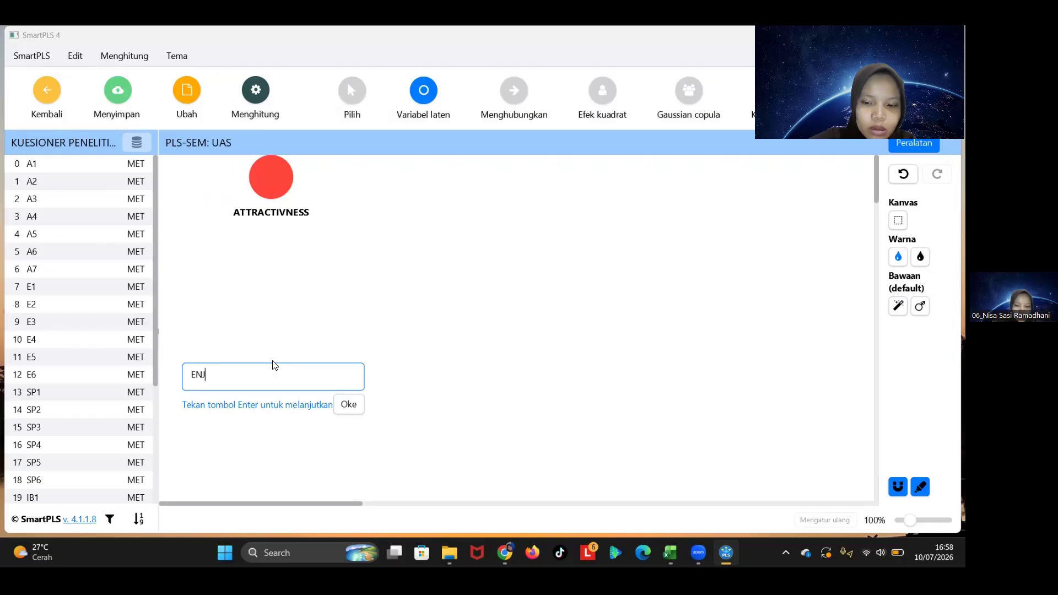
{"action": "type", "text": "OYMENT"}
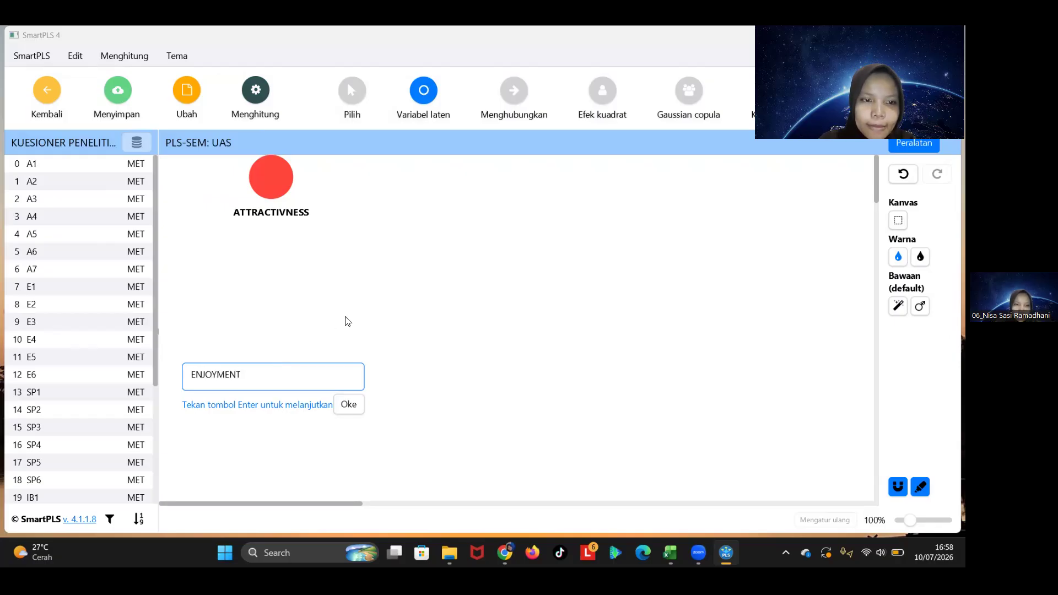
{"action": "left_click", "coordinate": [344, 399]}
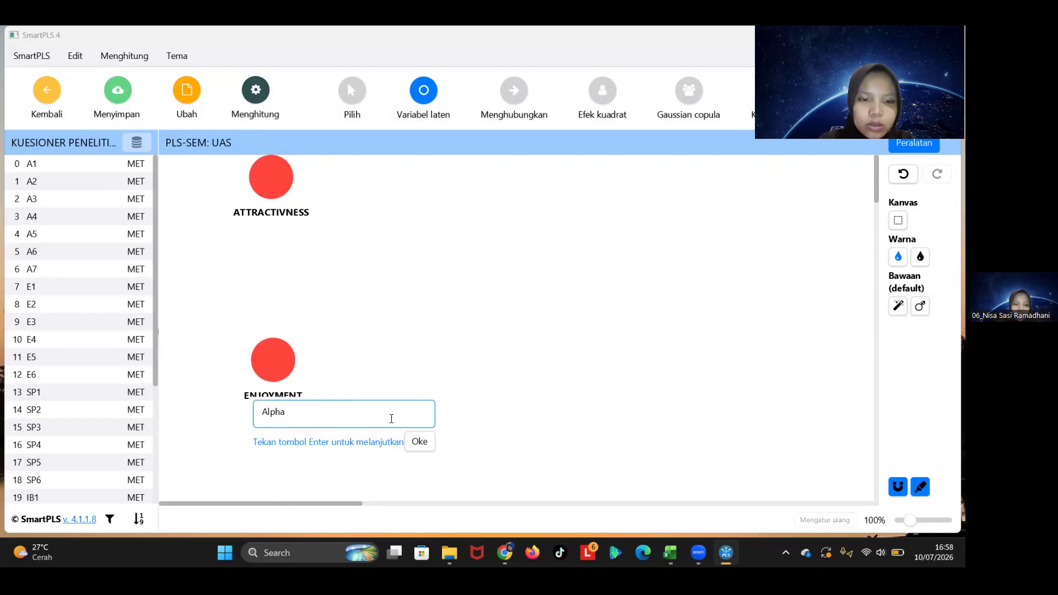
Step: Name the additional latent variable just beside ENJOYMENT as SOCIAL PURCHASE
{"action": "left_click_drag", "start_coordinate": [376, 409], "coordinate": [262, 412]}
{"action": "type", "text": "sO"}
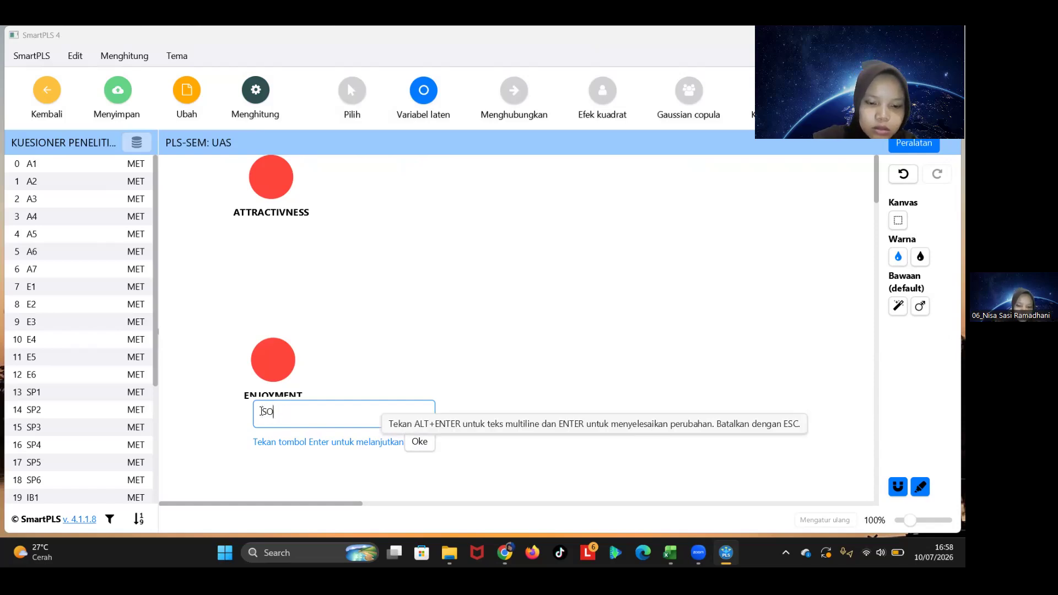
{"action": "type", "text": "CIAL "}
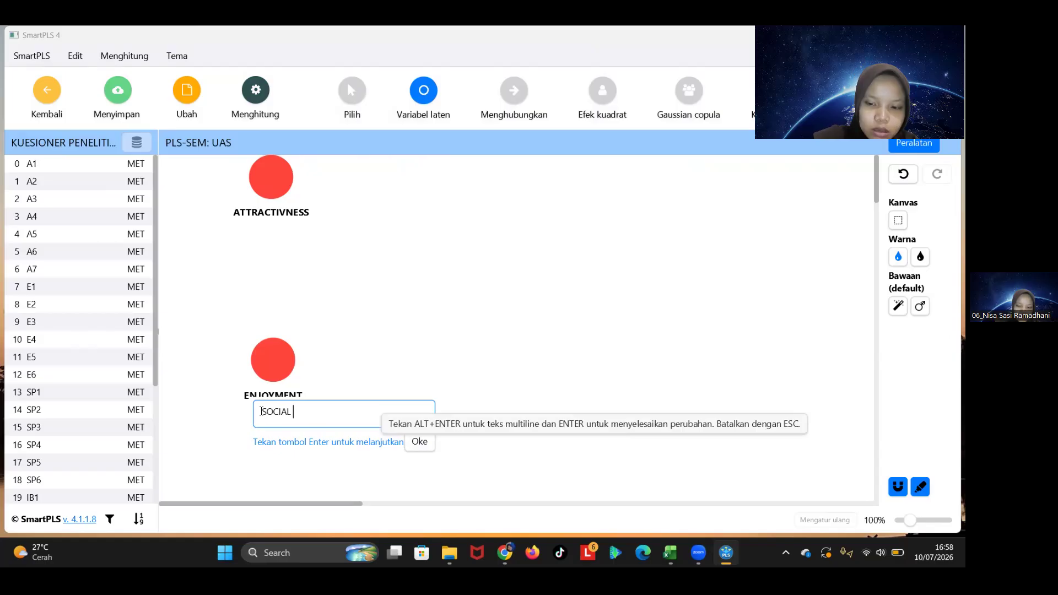
{"action": "type", "text": "PURCHASE"}
{"action": "key", "text": "Return"}
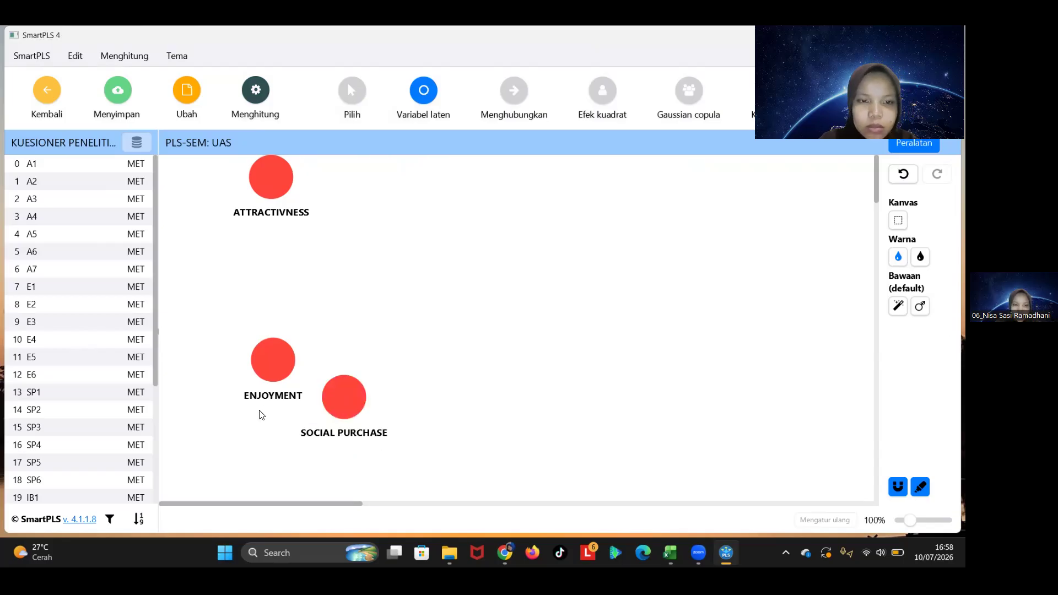
Step: Add a latent variable named IMPLUSIVE BUYING on the canvas, to the right of SOCIAL PURCHASE
{"action": "left_click", "coordinate": [438, 356]}
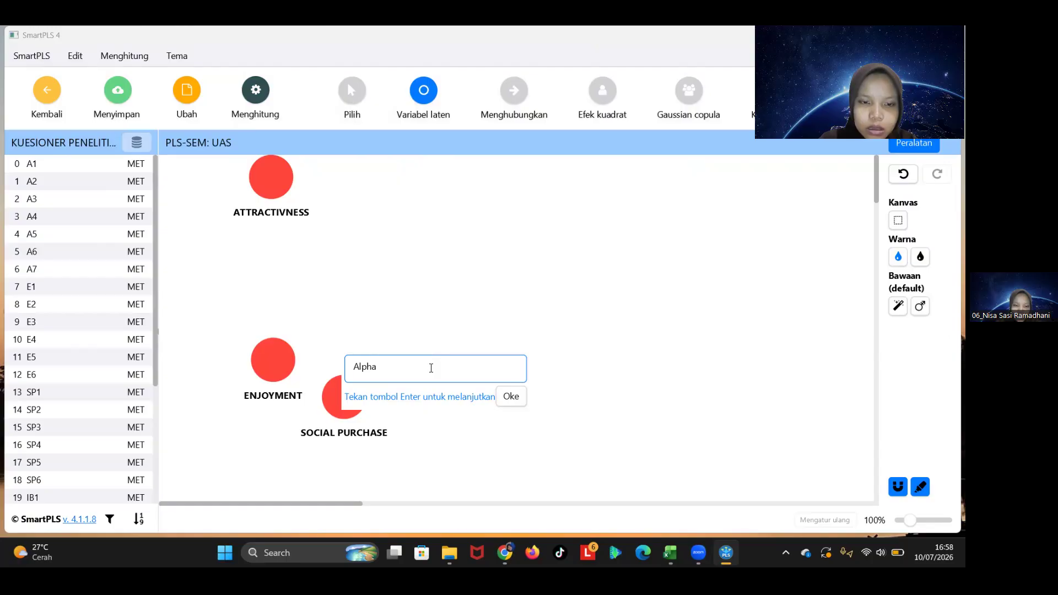
{"action": "type", "text": "IM"}
{"action": "key", "text": "BackSpace"}
{"action": "key", "text": "BackSpace"}
{"action": "type", "text": "IMPL"}
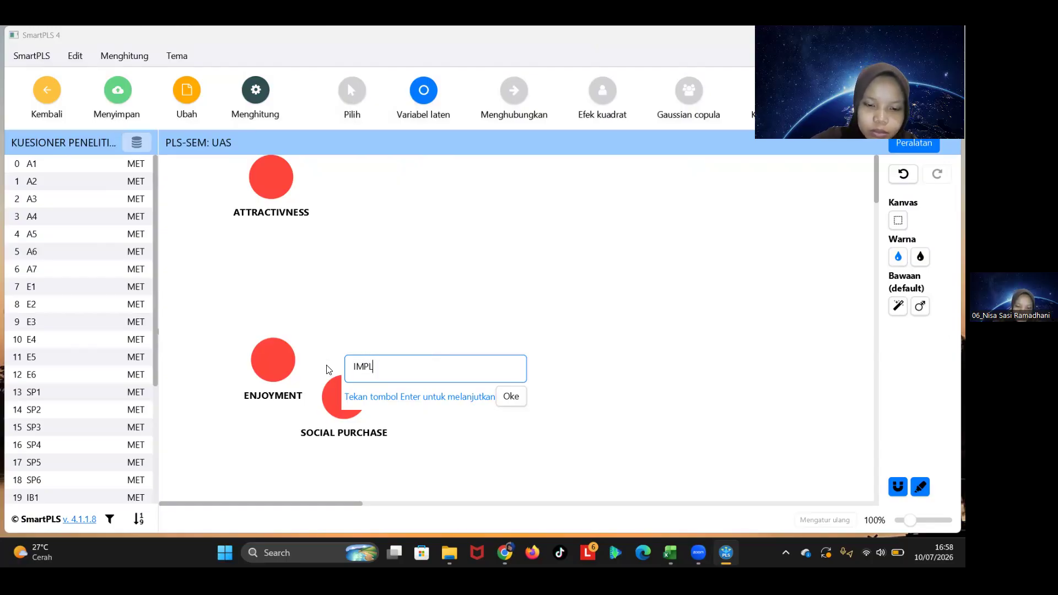
{"action": "type", "text": "USIVE BUYING"}
{"action": "key", "text": "Return"}
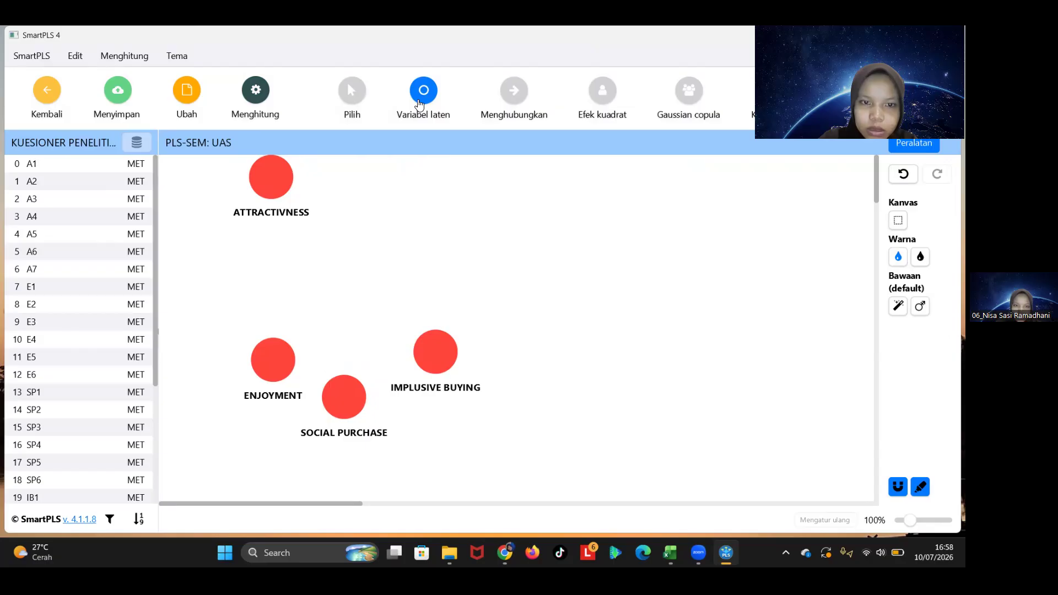
Step: Add a latent variable named CONTINUES PURCHASE INTENTION to the right of IMPLUSIVE BUYING
{"action": "left_click", "coordinate": [623, 375]}
{"action": "left_click_drag", "start_coordinate": [599, 390], "coordinate": [490, 390]}
{"action": "type", "text": "CONT"}
{"action": "type", "text": "IU"}
{"action": "type", "text": "NU"}
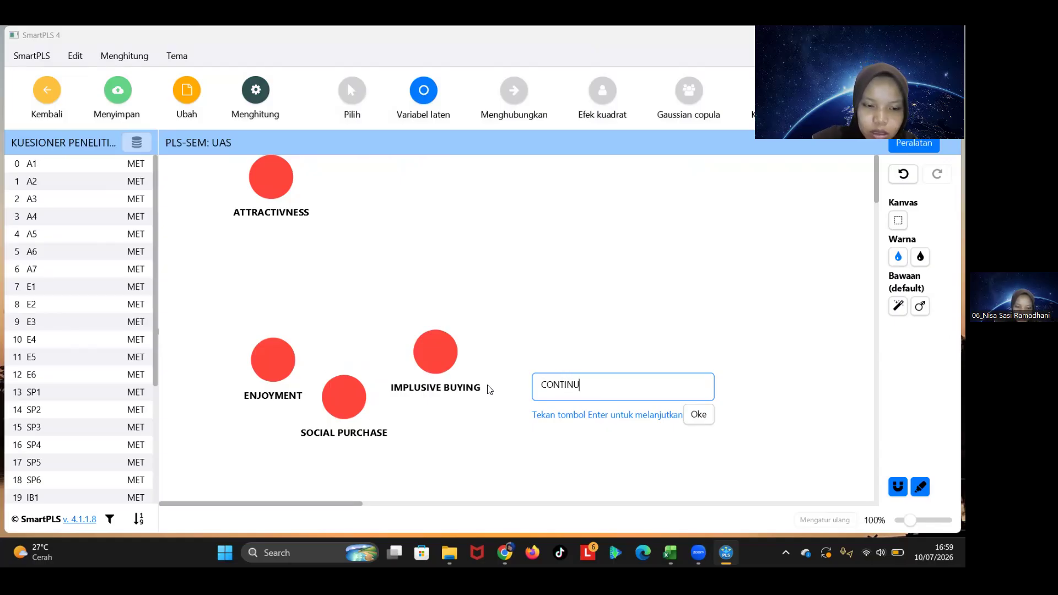
{"action": "type", "text": "ES PERCHASE"}
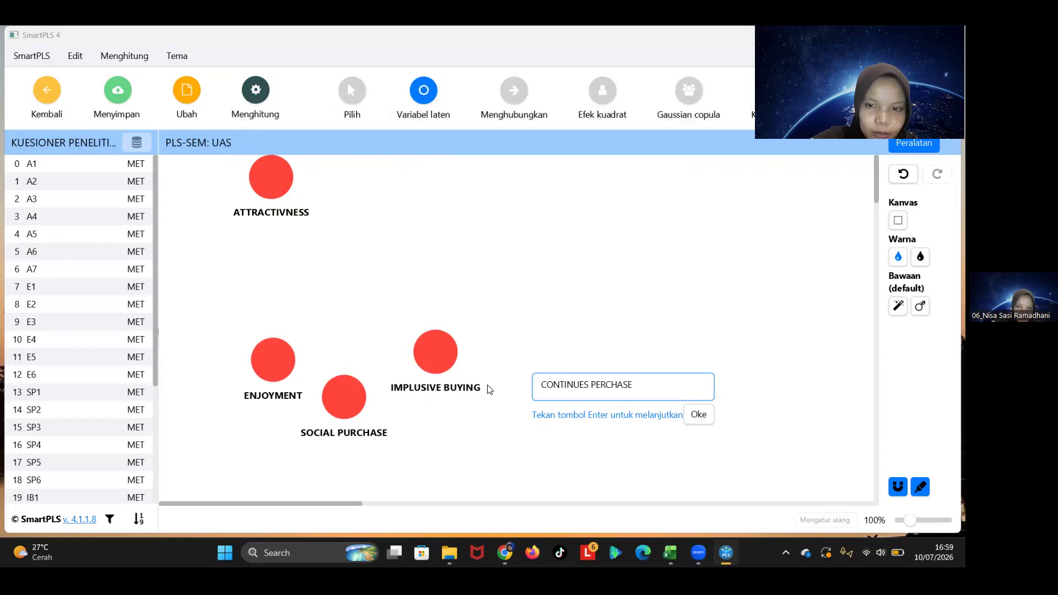
{"action": "key", "text": "BackSpace"}
{"action": "key", "text": "BackSpace"}
{"action": "key", "text": "BackSpace"}
{"action": "key", "text": "BackSpace"}
{"action": "key", "text": "BackSpace"}
{"action": "key", "text": "BackSpace"}
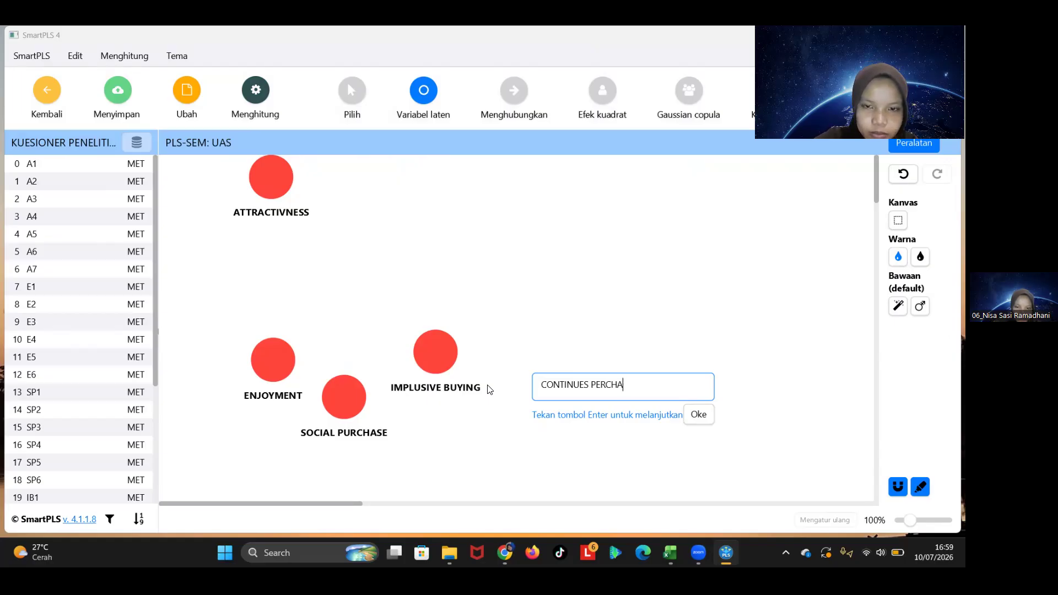
{"action": "key", "text": "BackSpace"}
{"action": "type", "text": "URCHASE INT"}
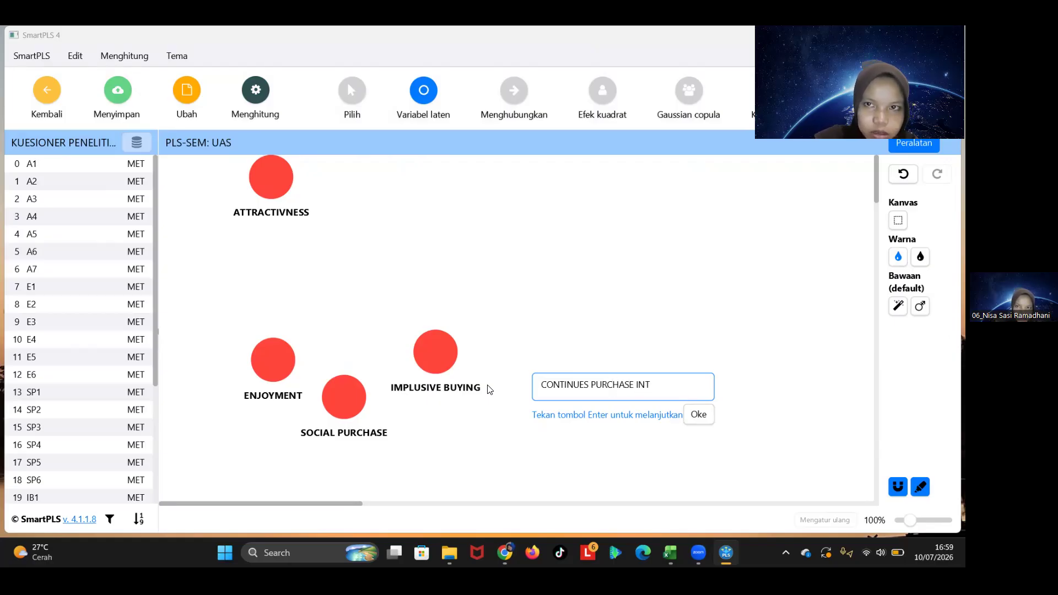
{"action": "type", "text": "ENTION"}
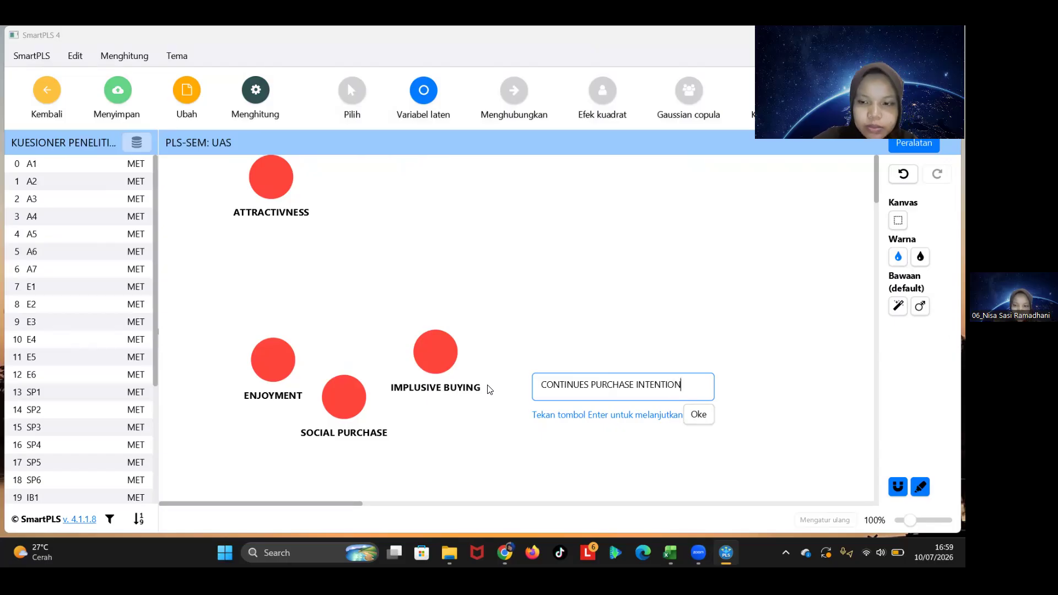
{"action": "key", "text": "Return"}
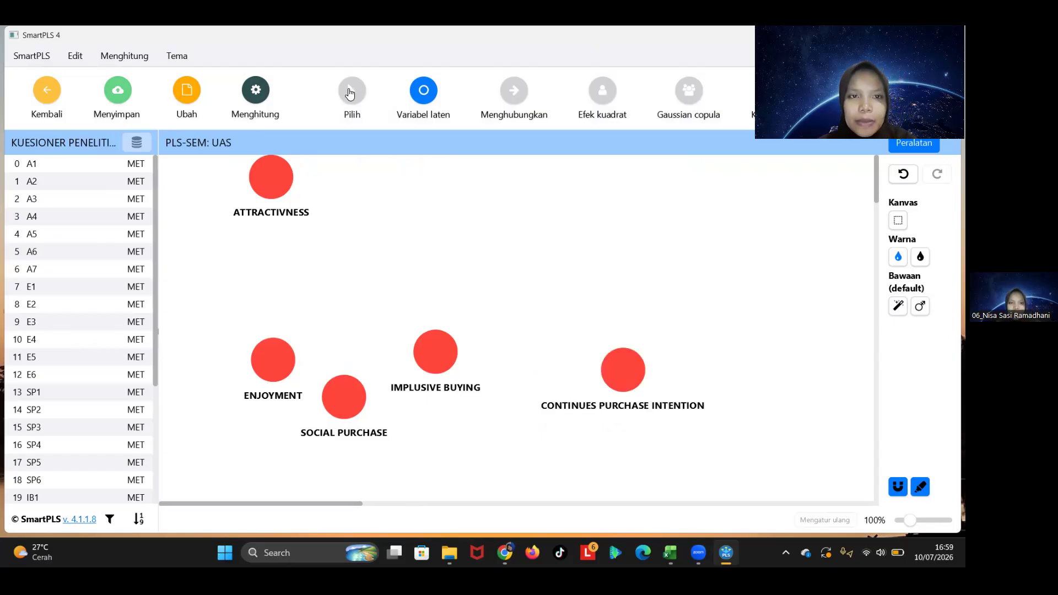
Step: Reposition ATTRACTIVNESS, ENJOYMENT and SOCIAL PURCHASE into a spaced vertical column, in that order from the top
{"action": "left_click", "coordinate": [350, 94]}
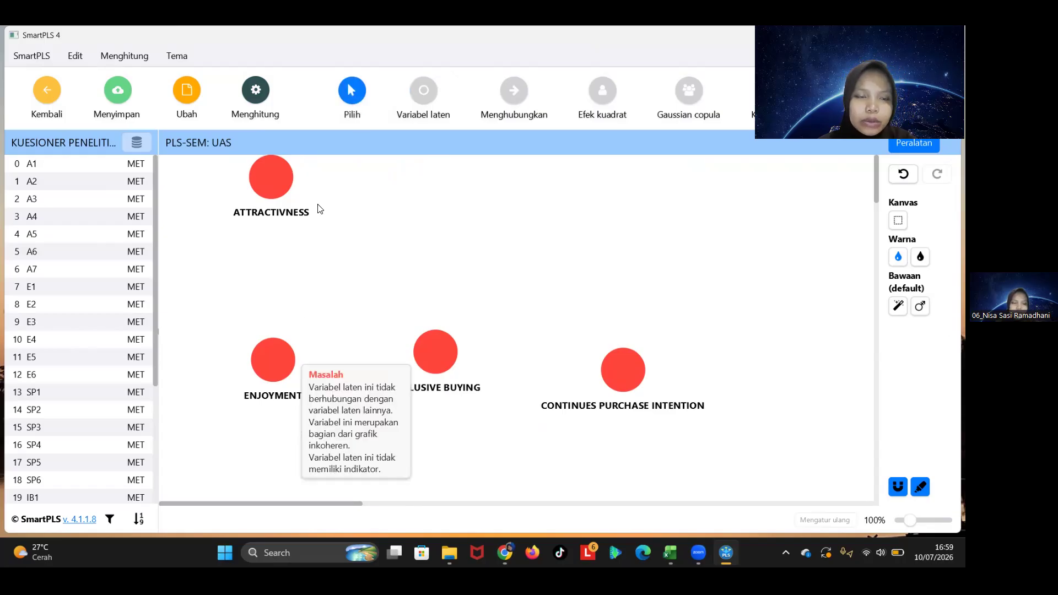
{"action": "left_click_drag", "start_coordinate": [275, 188], "coordinate": [287, 258]}
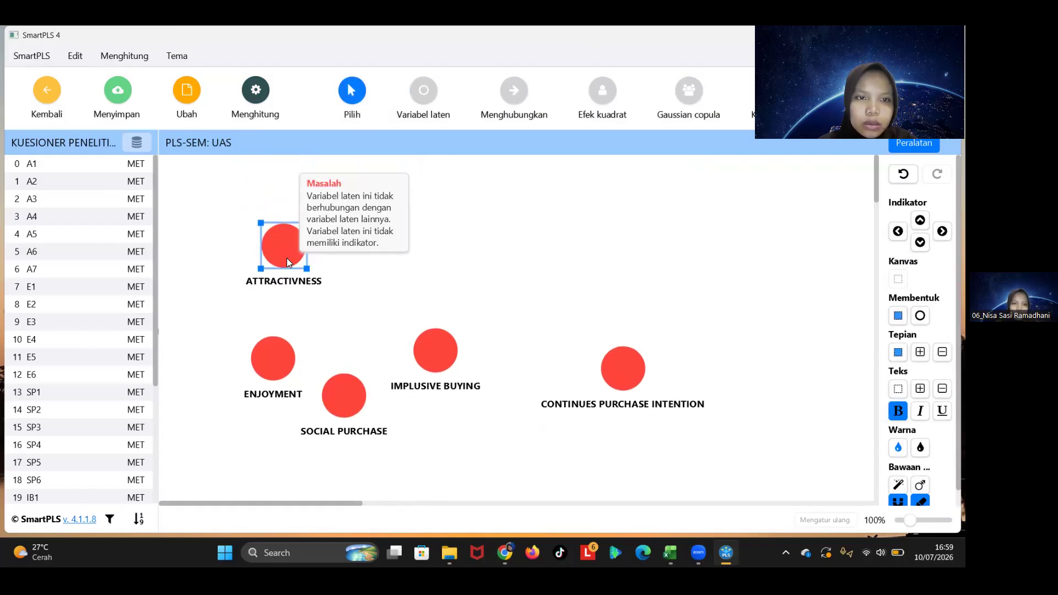
{"action": "scroll", "coordinate": [290, 341], "scroll_direction": "down", "scroll_amount": 3}
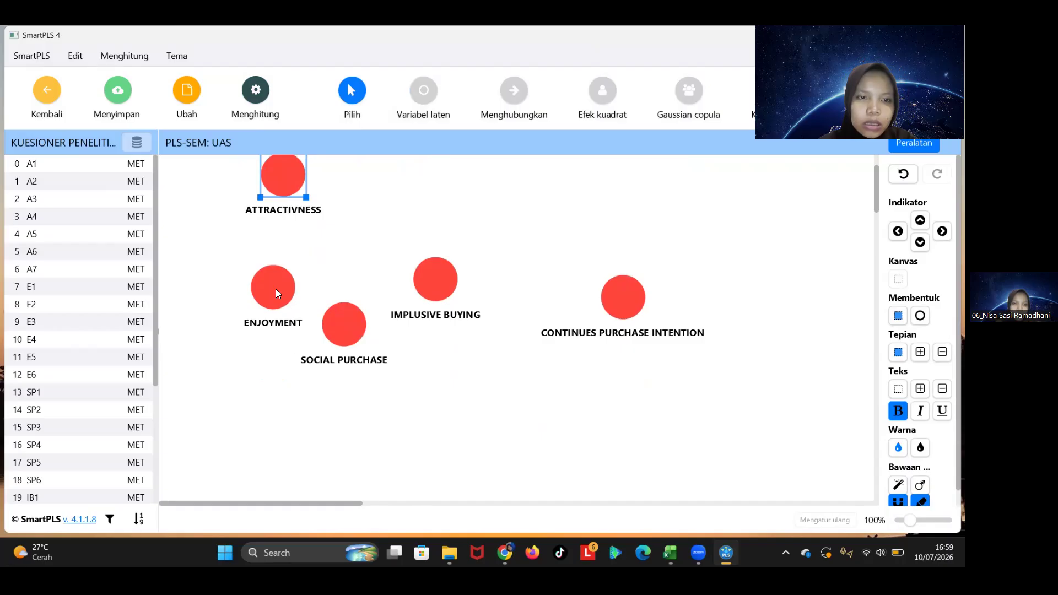
{"action": "left_click", "coordinate": [270, 279]}
{"action": "left_click_drag", "start_coordinate": [270, 278], "coordinate": [281, 373]}
{"action": "left_click_drag", "start_coordinate": [350, 322], "coordinate": [303, 518]}
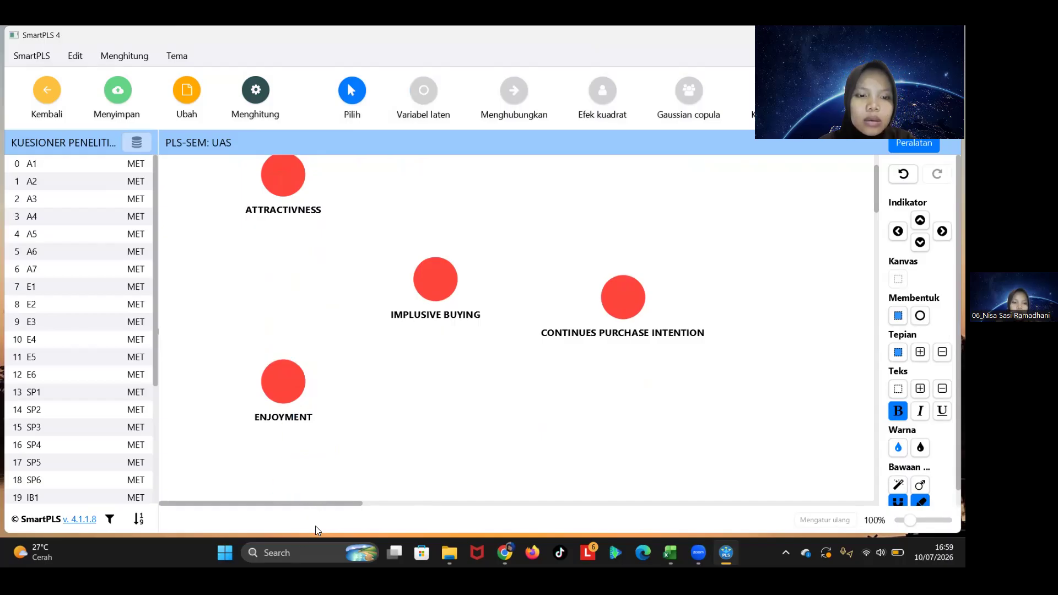
{"action": "scroll", "coordinate": [348, 458], "scroll_direction": "down", "scroll_amount": 3}
{"action": "left_click", "coordinate": [347, 458]}
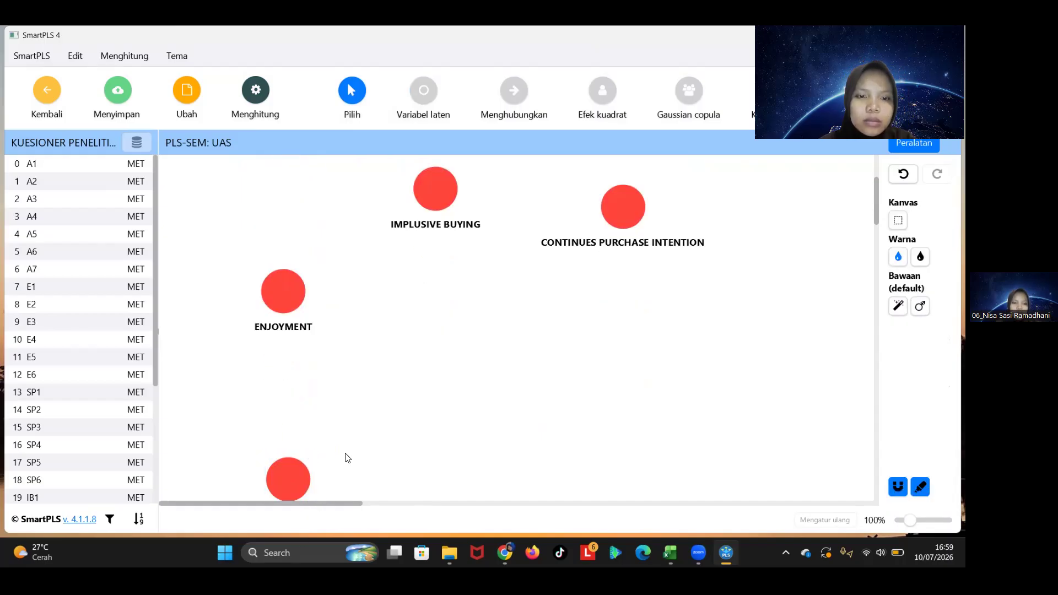
Step: Align SOCIAL PURCHASE at the bottom of the column and line up IMPLUSIVE BUYING and CONTINUES PURCHASE INTENTION to the right of ENJOYMENT
{"action": "scroll", "coordinate": [347, 458], "scroll_direction": "down", "scroll_amount": 3}
{"action": "scroll", "coordinate": [347, 459], "scroll_direction": "down", "scroll_amount": 4}
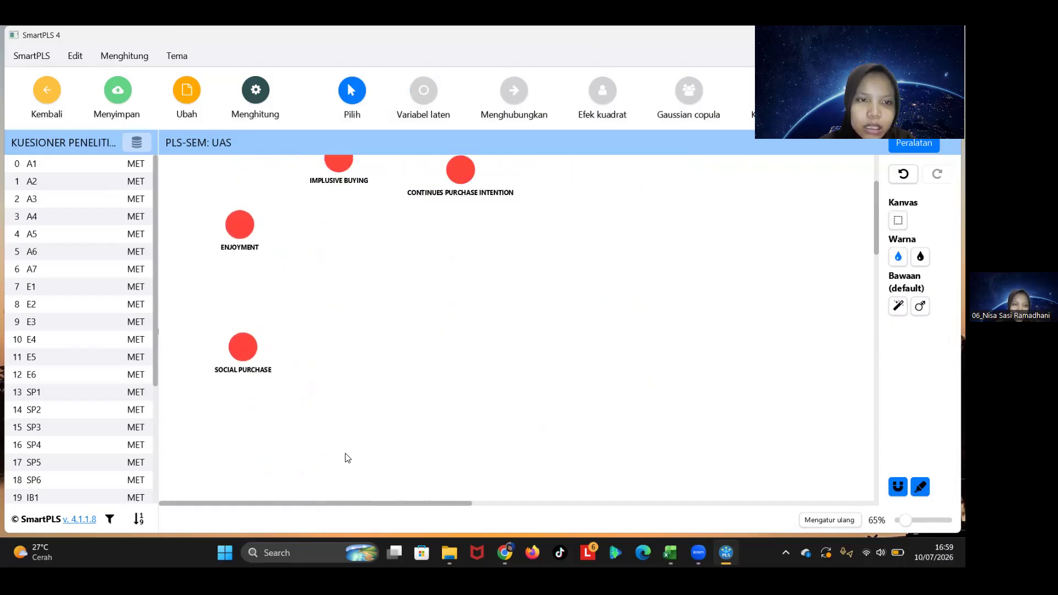
{"action": "left_click_drag", "start_coordinate": [246, 475], "coordinate": [245, 480]}
{"action": "left_click_drag", "start_coordinate": [350, 280], "coordinate": [401, 345]}
{"action": "left_click_drag", "start_coordinate": [466, 286], "coordinate": [592, 340]}
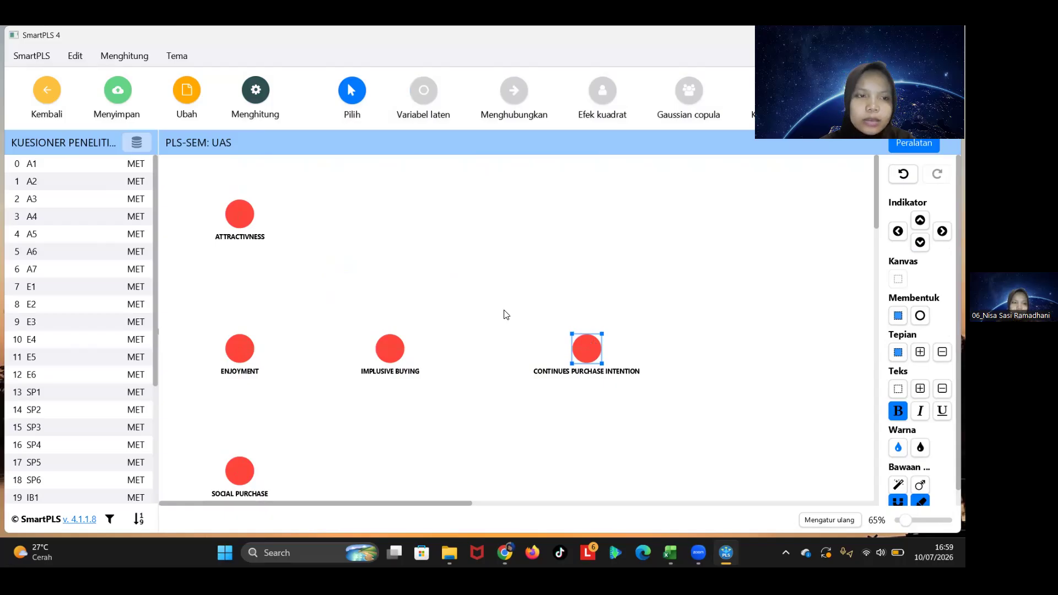
Step: Assign indicators A1 to A7 to ATTRACTIVNESS and place them on the variable's left side
{"action": "left_click", "coordinate": [49, 162]}
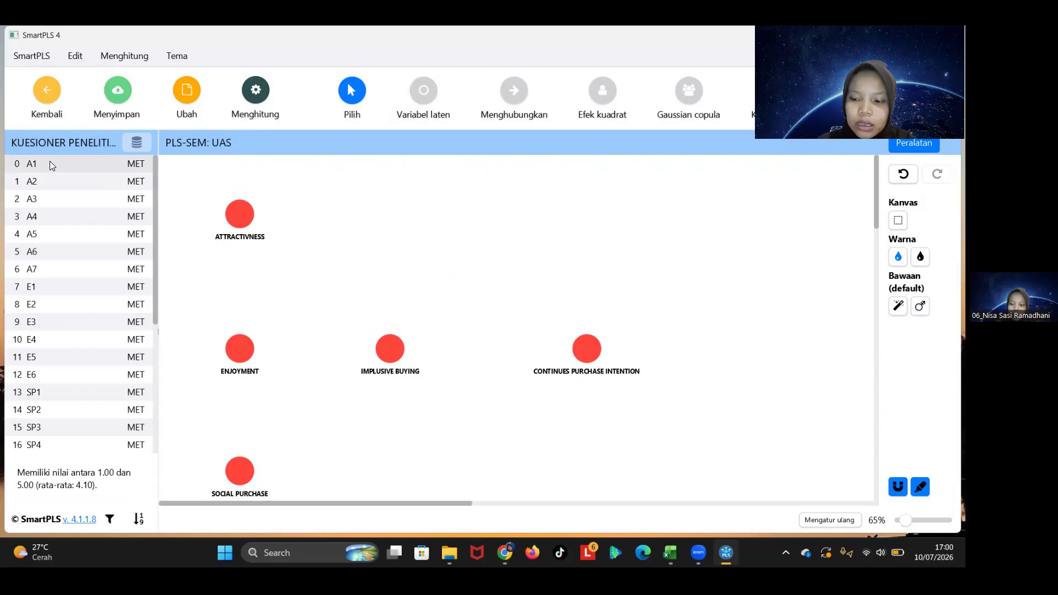
{"action": "key", "text": "shift+Down"}
{"action": "key", "text": "shift+Down"}
{"action": "key", "text": "shift+Down"}
{"action": "key", "text": "shift+Down"}
{"action": "key", "text": "shift+Down"}
{"action": "key", "text": "shift+Down"}
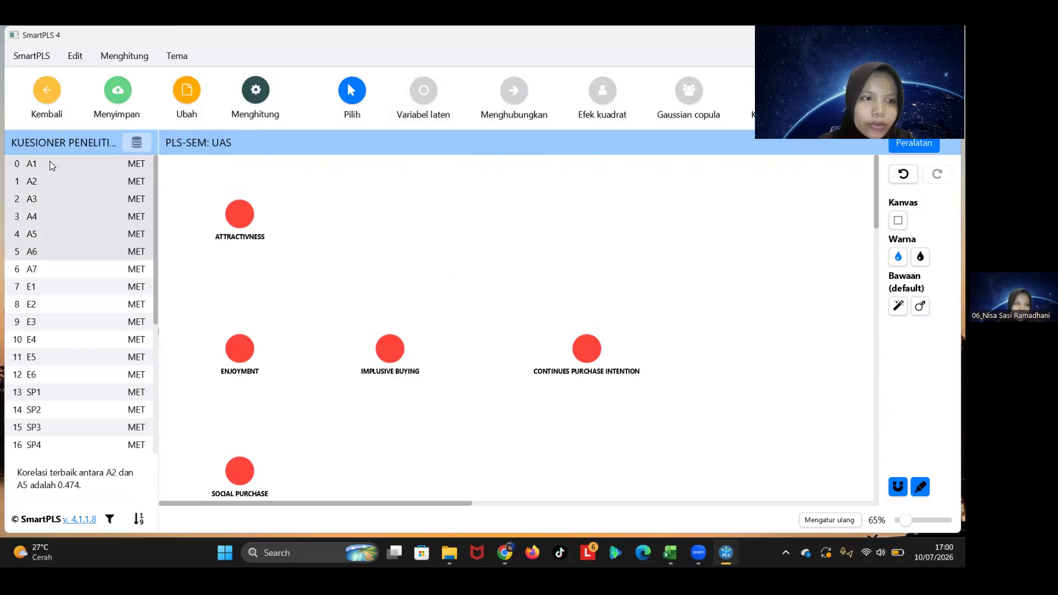
{"action": "left_click_drag", "start_coordinate": [64, 183], "coordinate": [237, 209]}
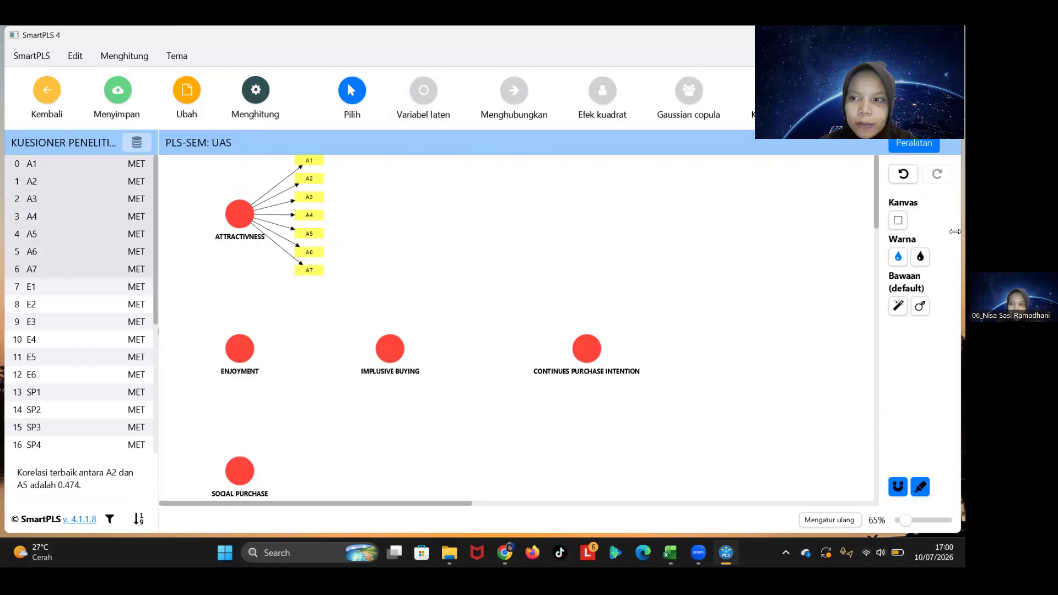
{"action": "left_click", "coordinate": [237, 219]}
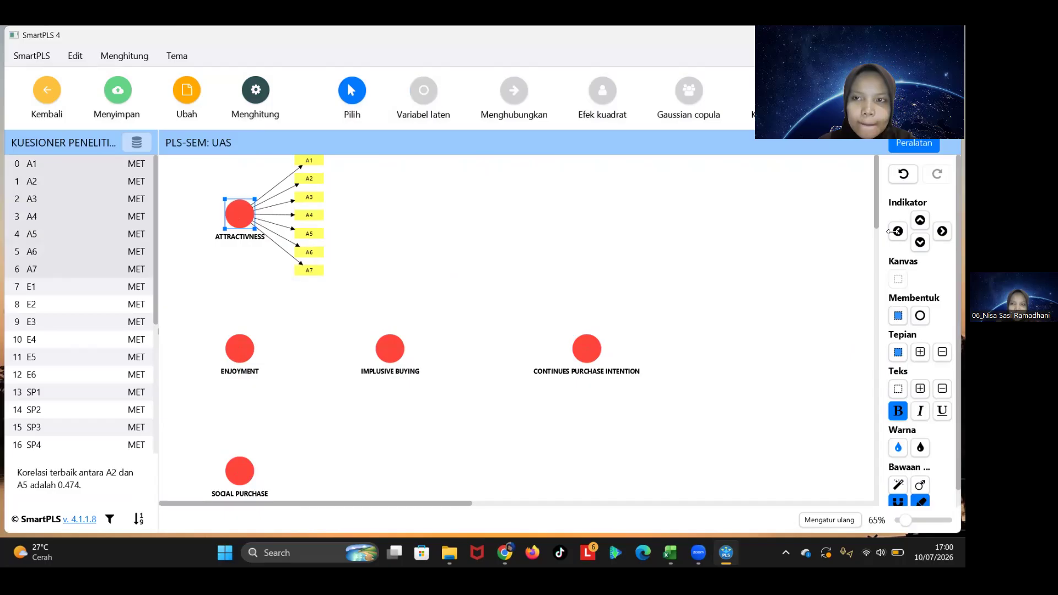
{"action": "left_click", "coordinate": [898, 231]}
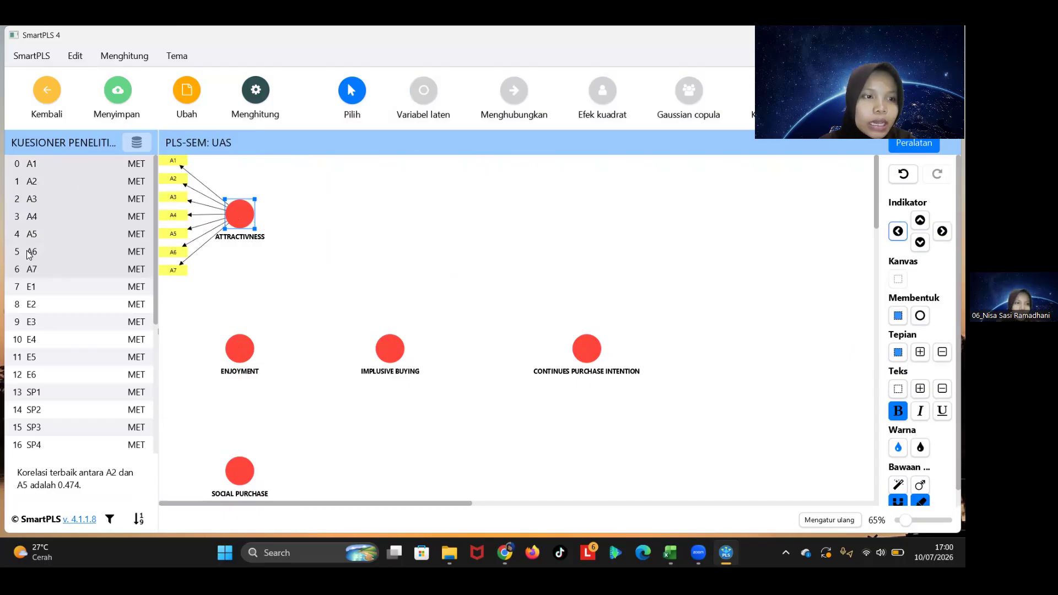
Step: Assign indicators E1 to E6 to the ENJOYMENT latent variable
{"action": "left_click", "coordinate": [44, 293]}
{"action": "key", "text": "shift+Down"}
{"action": "key", "text": "shift+Down"}
{"action": "key", "text": "shift+Down"}
{"action": "key", "text": "shift+Down"}
{"action": "key", "text": "shift+Down"}
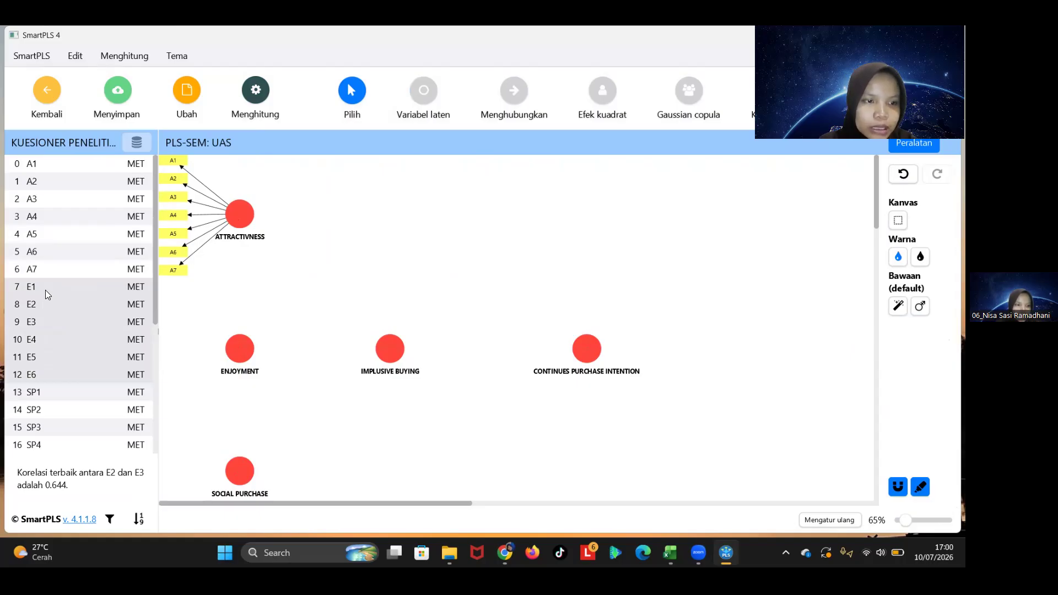
{"action": "left_click_drag", "start_coordinate": [247, 367], "coordinate": [241, 348]}
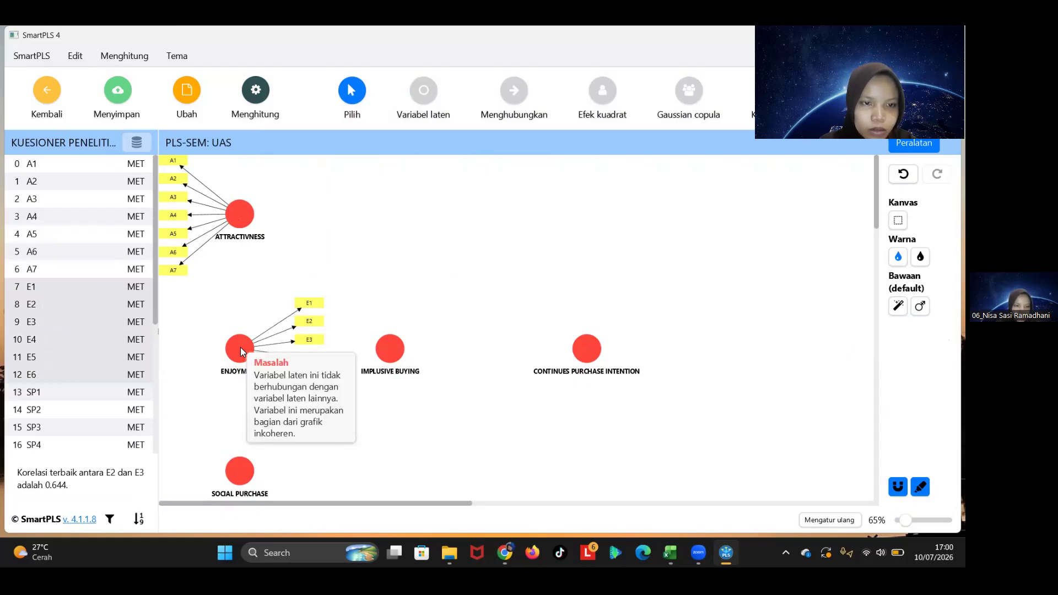
Step: Assign indicators SP1 to SP6 to the SOCIAL PURCHASE latent variable
{"action": "left_click", "coordinate": [233, 475]}
{"action": "left_click", "coordinate": [50, 399]}
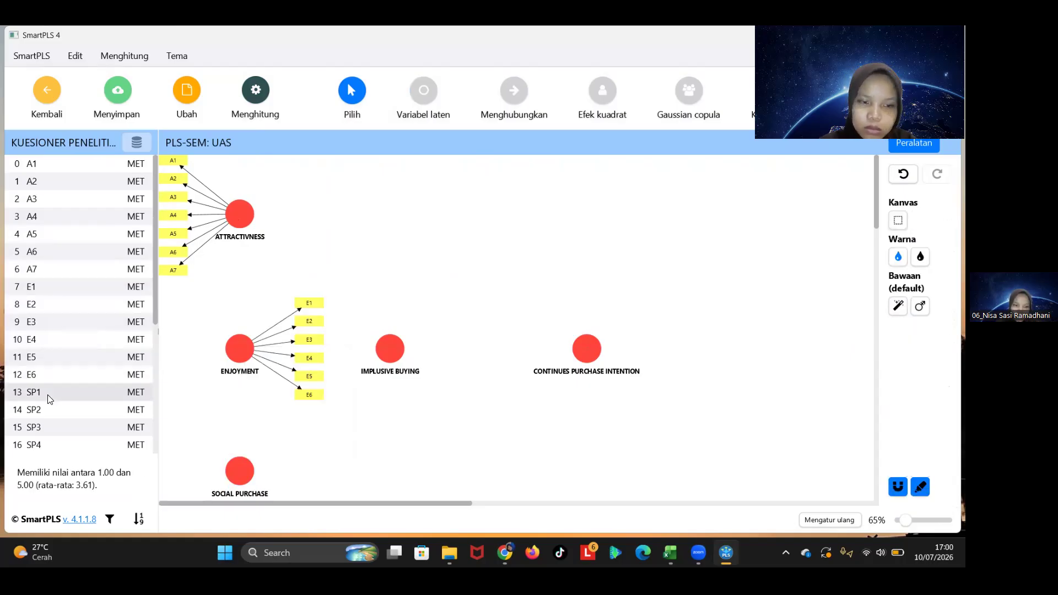
{"action": "key", "text": "shift+Down"}
{"action": "key", "text": "shift+Down"}
{"action": "key", "text": "shift+Down"}
{"action": "key", "text": "shift+Down"}
{"action": "key", "text": "shift+Down"}
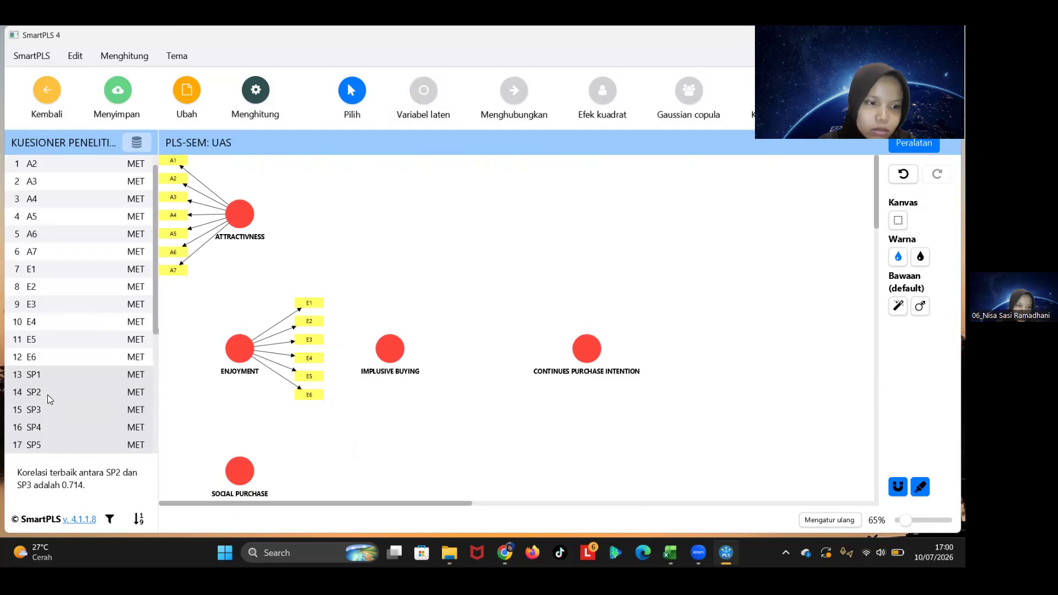
{"action": "left_click_drag", "start_coordinate": [48, 394], "coordinate": [242, 469]}
Step: Assign indicators IB1 to IB6 to the IMPLUSIVE BUYING latent variable
{"action": "scroll", "coordinate": [79, 392], "scroll_direction": "down", "scroll_amount": 1}
{"action": "scroll", "coordinate": [79, 392], "scroll_direction": "down", "scroll_amount": 2}
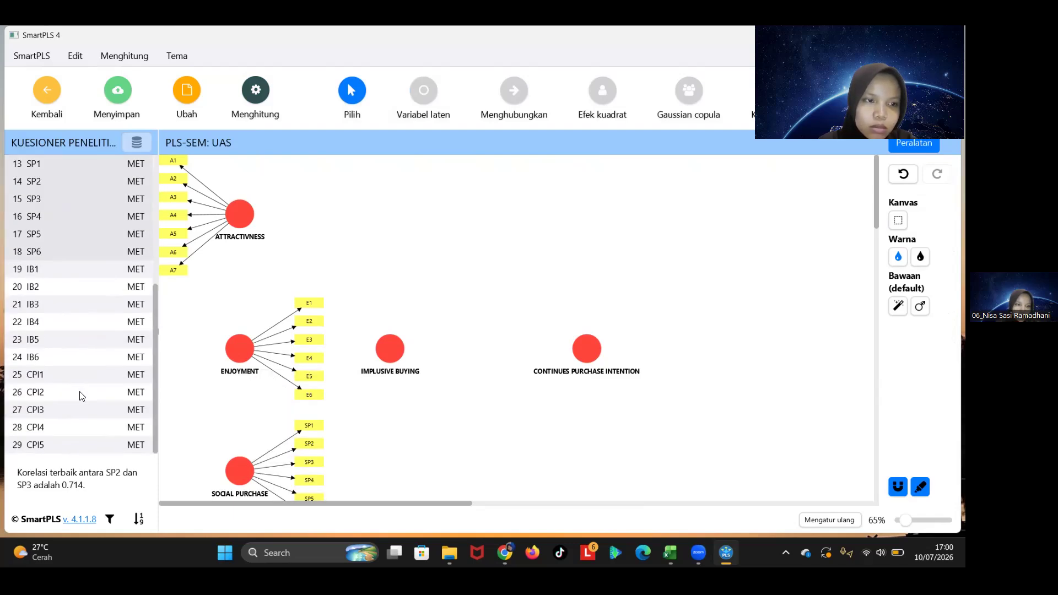
{"action": "left_click", "coordinate": [68, 273]}
{"action": "key", "text": "shift+Down"}
{"action": "key", "text": "shift+Down"}
{"action": "key", "text": "shift+Down"}
{"action": "key", "text": "shift+Down"}
{"action": "key", "text": "shift+Down"}
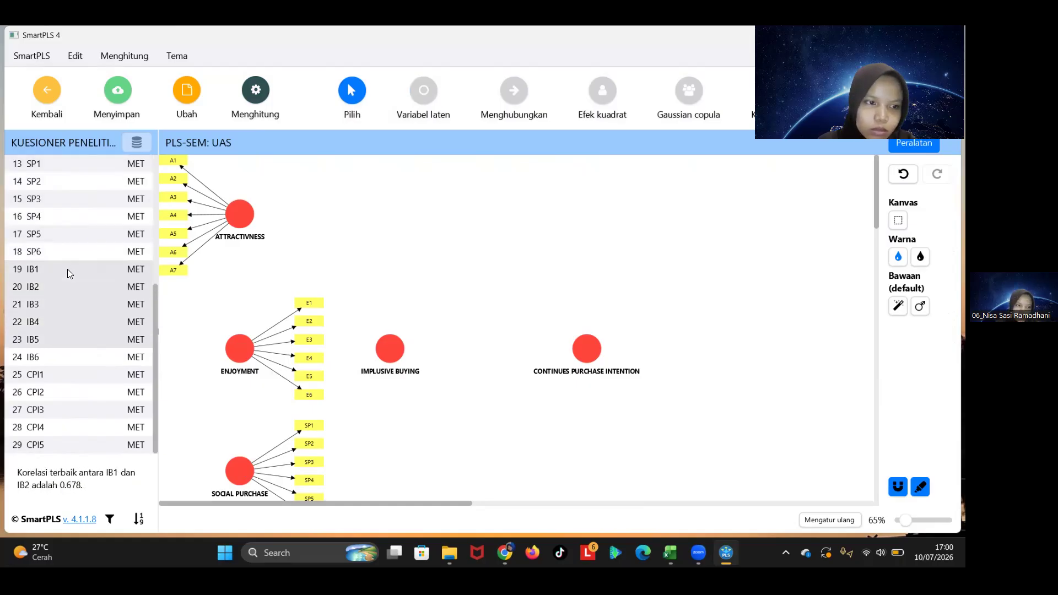
{"action": "left_click_drag", "start_coordinate": [69, 307], "coordinate": [389, 349]}
{"action": "left_click", "coordinate": [48, 372]}
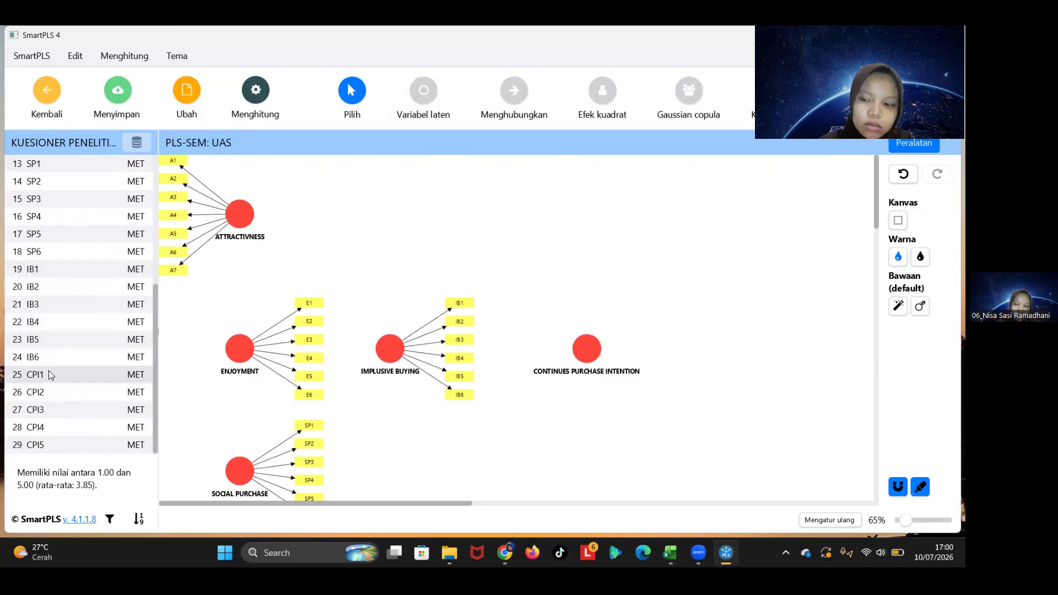
{"action": "key", "text": "shift+Down"}
{"action": "key", "text": "shift+Down"}
{"action": "key", "text": "shift+Down"}
{"action": "key", "text": "shift+Down"}
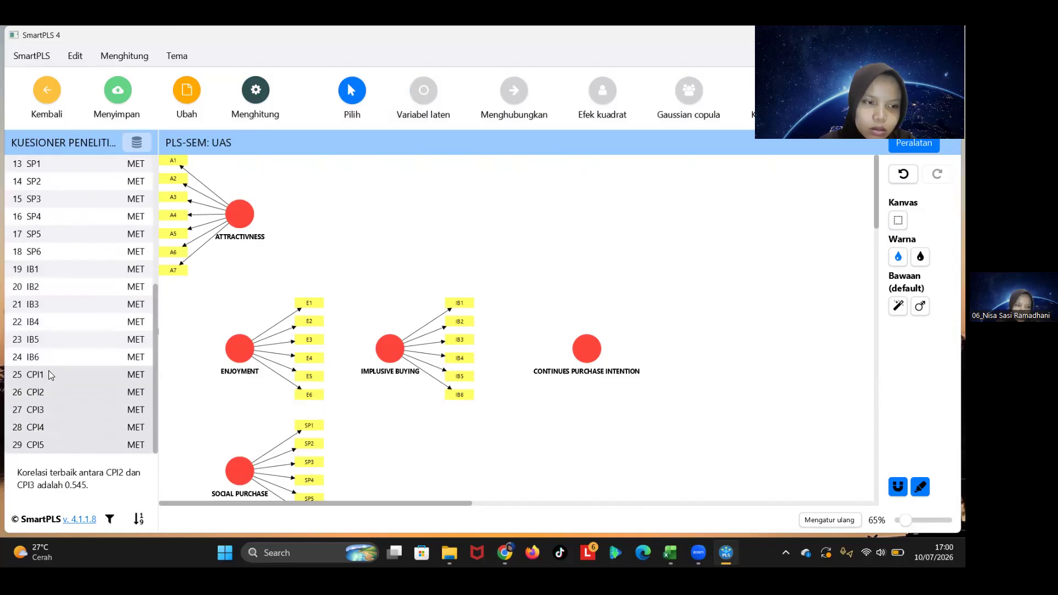
{"action": "left_click", "coordinate": [70, 406]}
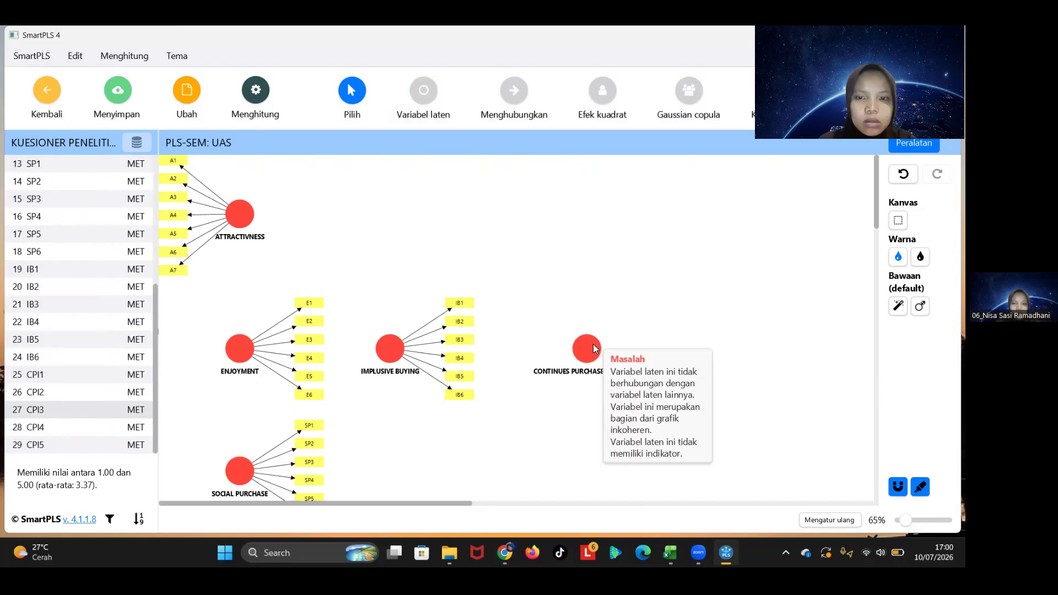
{"action": "left_click", "coordinate": [62, 374]}
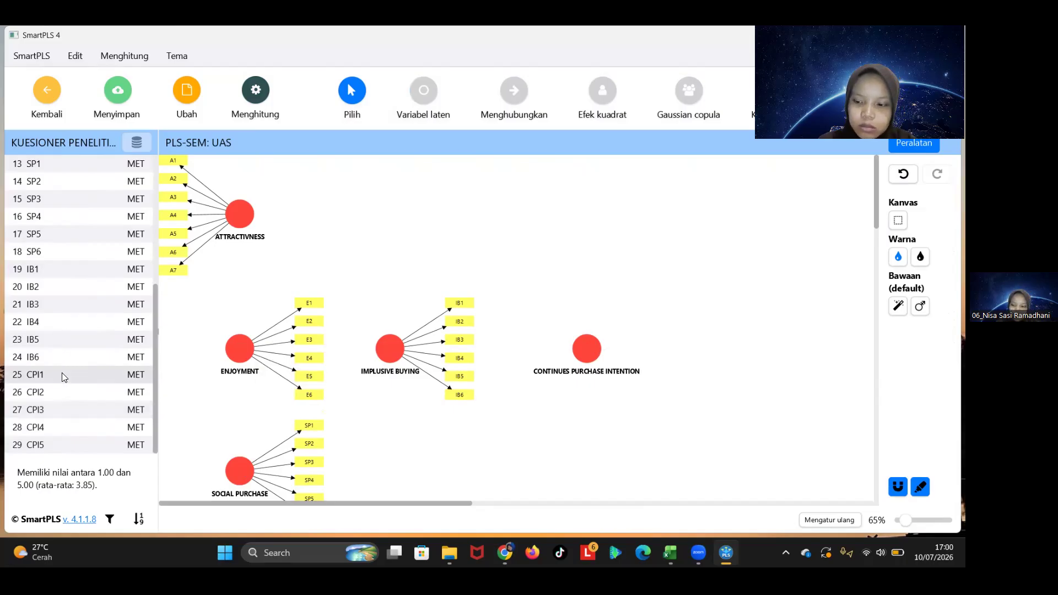
{"action": "key", "text": "shift+Down"}
{"action": "key", "text": "shift+Down"}
{"action": "key", "text": "shift+Down"}
{"action": "key", "text": "shift+Down"}
{"action": "left_click", "coordinate": [77, 397]}
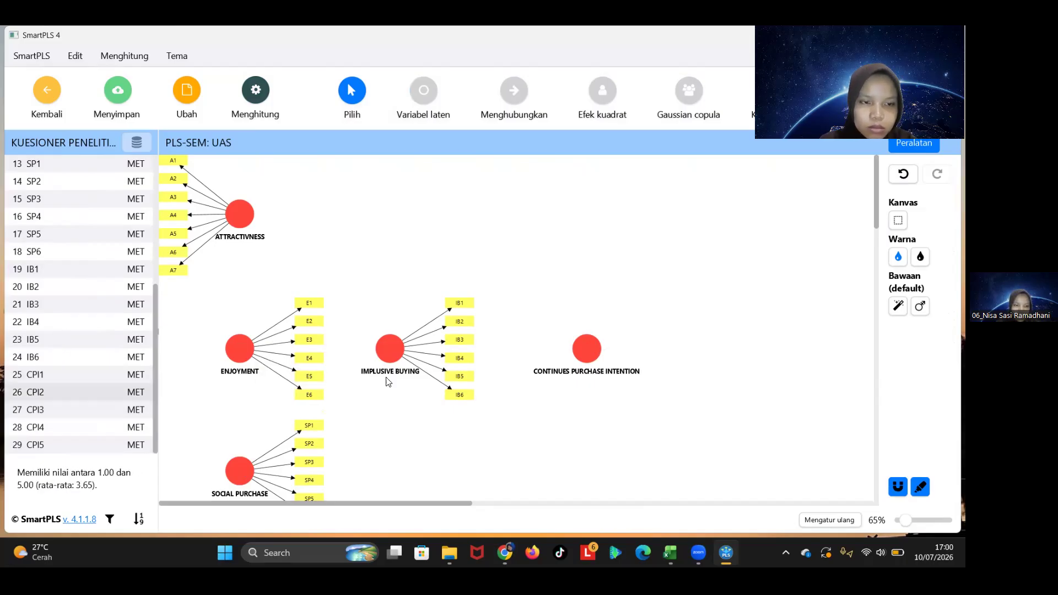
Step: Place indicators CPI1 to CPI5 right beside CONTINUES PURCHASE INTENTION as an additional latent variable named CPI
{"action": "left_click", "coordinate": [39, 375]}
{"action": "key", "text": "shift+Down"}
{"action": "key", "text": "shift+Down"}
{"action": "key", "text": "shift+Down"}
{"action": "key", "text": "shift+Down"}
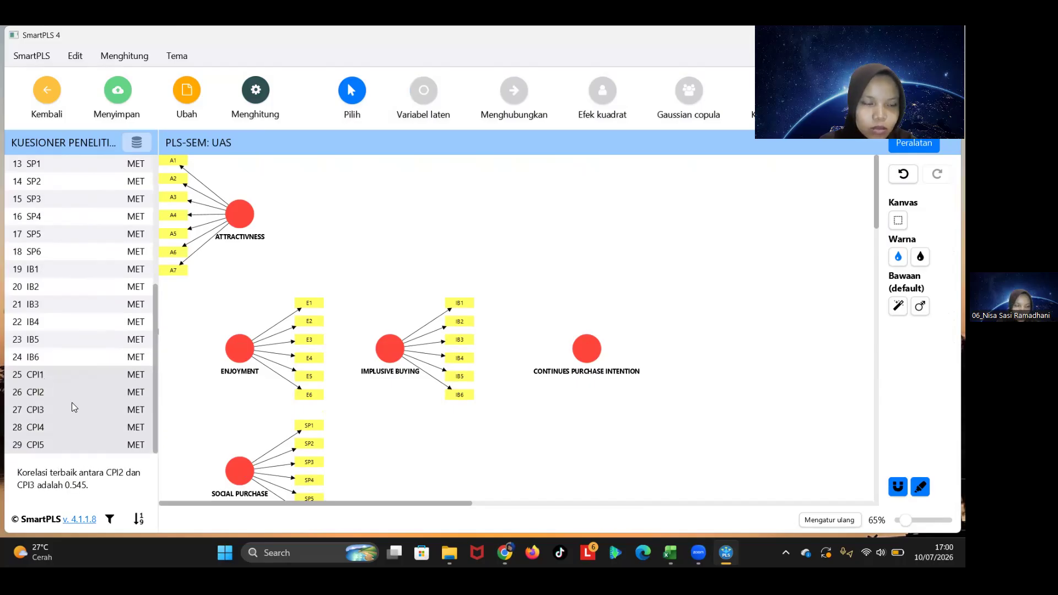
{"action": "left_click_drag", "start_coordinate": [366, 368], "coordinate": [611, 354]}
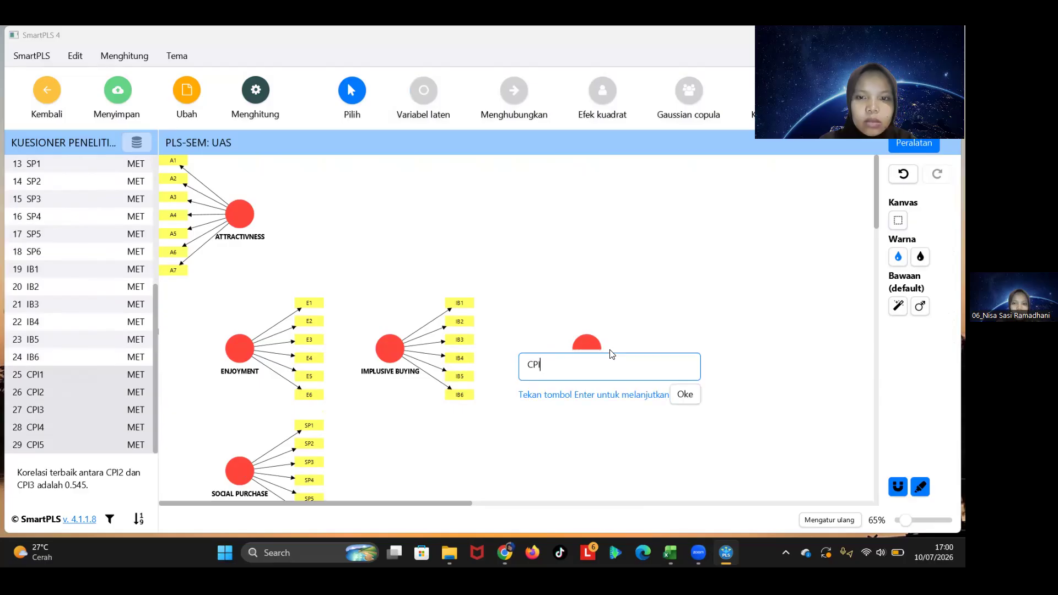
{"action": "left_click", "coordinate": [688, 395]}
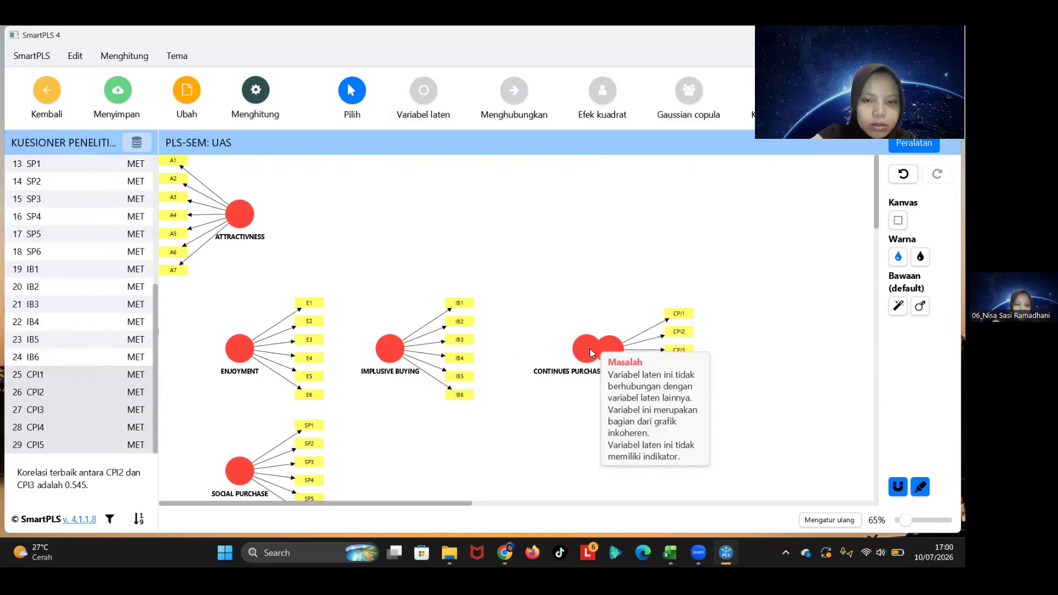
Step: Undo the separate CPI variable and assign indicators CPI1 to CPI5 to the CONTINUES PURCHASE INTENTION latent variable
{"action": "key", "text": "ctrl+z"}
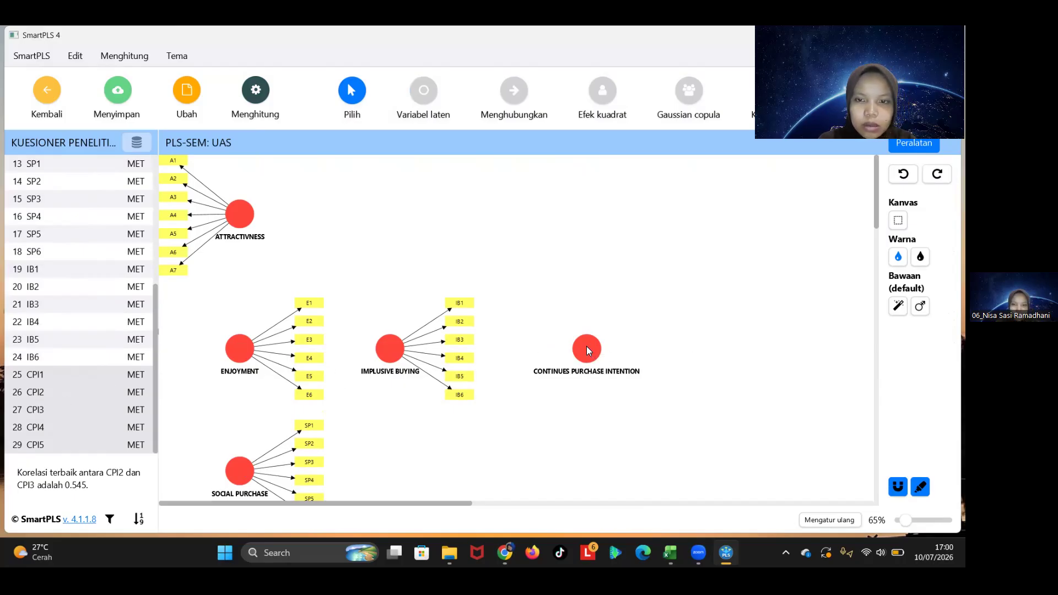
{"action": "key", "text": "ctrl+y"}
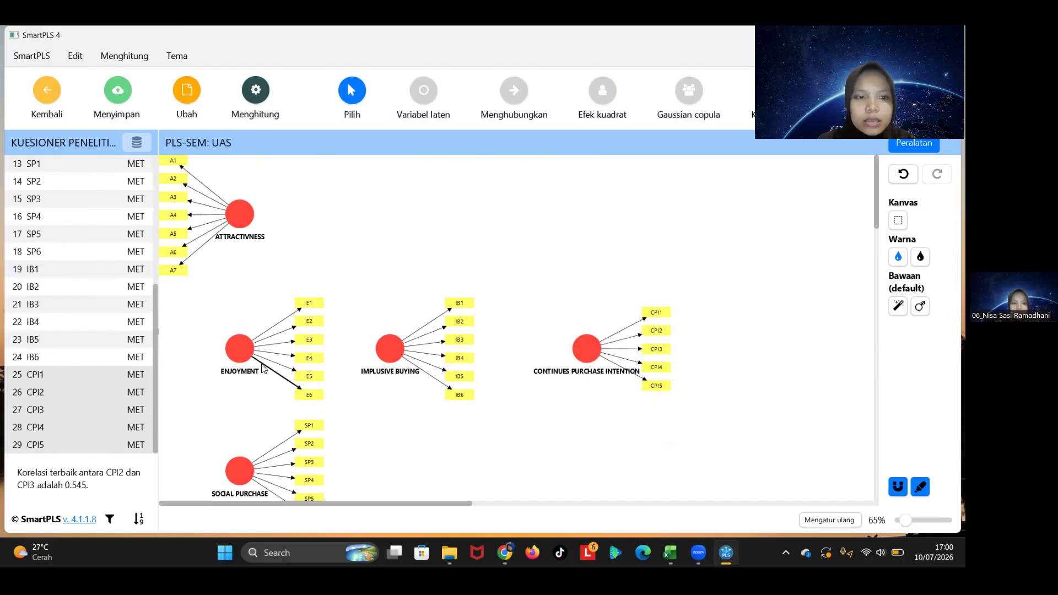
Step: Align the ENJOYMENT and SOCIAL PURCHASE indicators on the left of their variables and the IMPLUSIVE BUYING indicators above theirs
{"action": "left_click", "coordinate": [241, 341]}
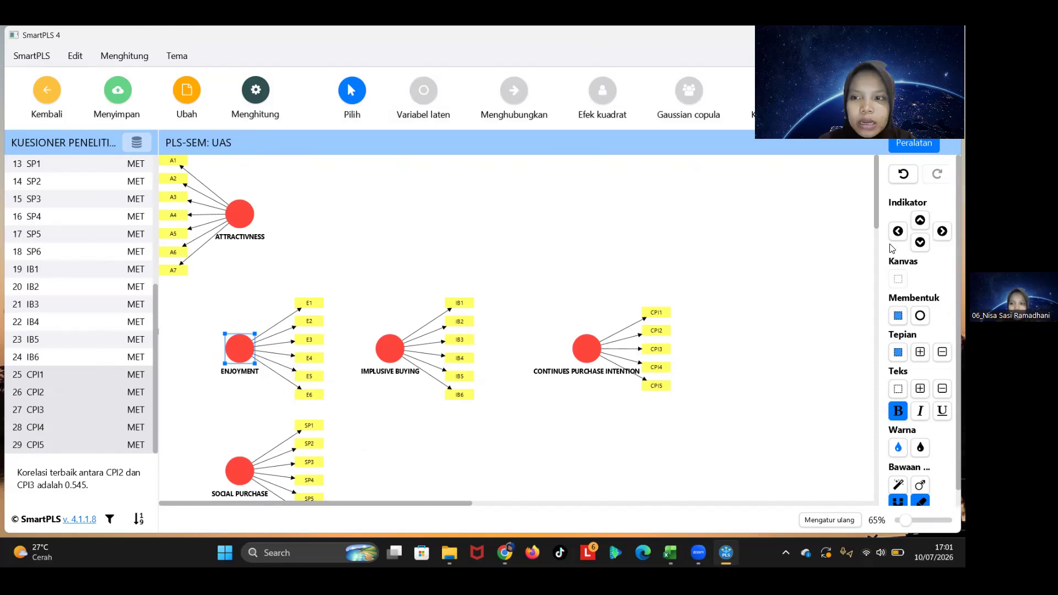
{"action": "left_click", "coordinate": [898, 231]}
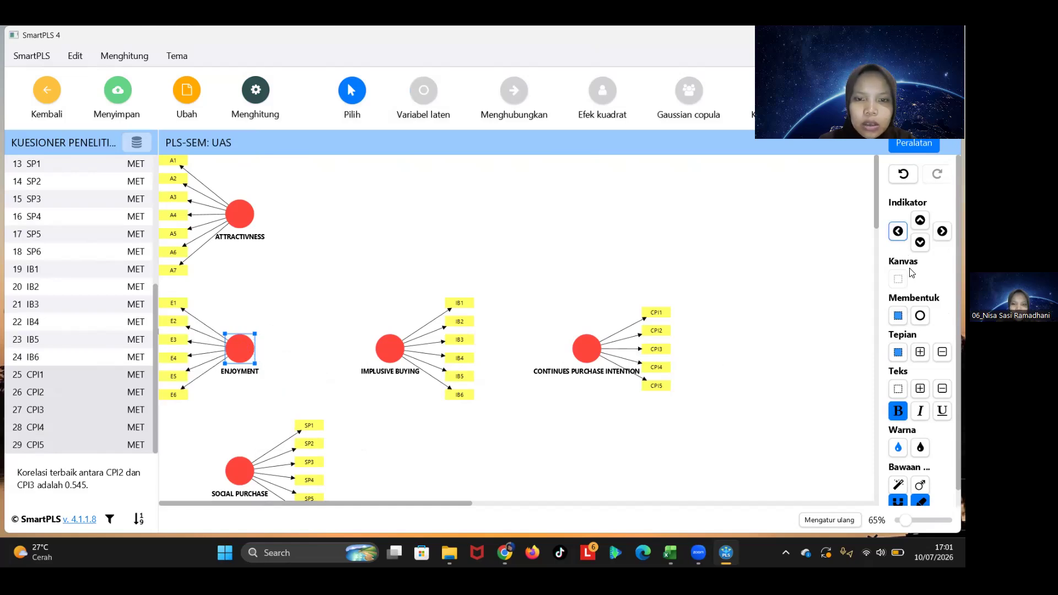
{"action": "left_click", "coordinate": [241, 477]}
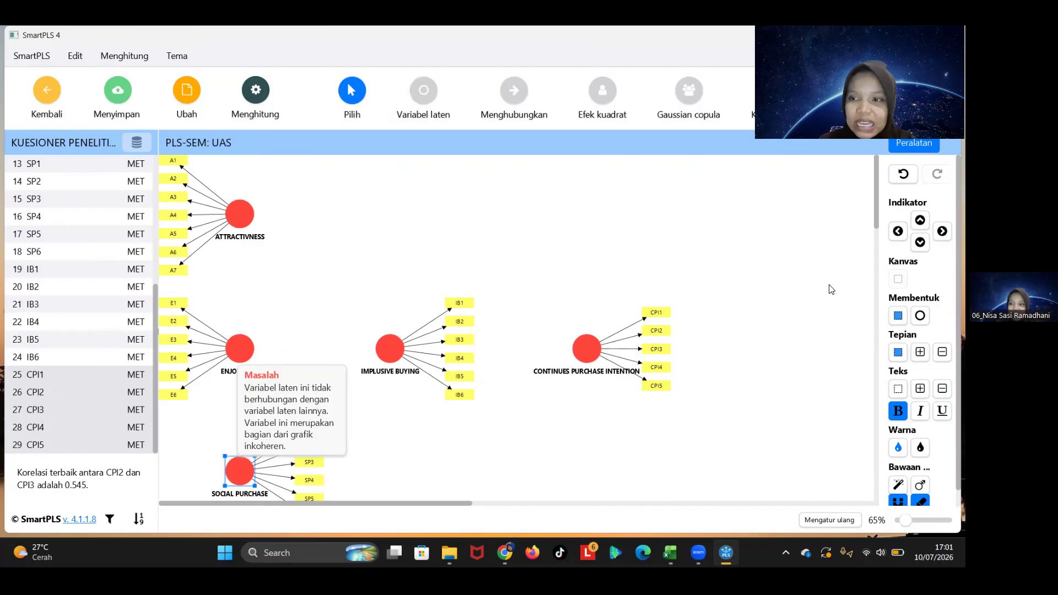
{"action": "left_click", "coordinate": [890, 233]}
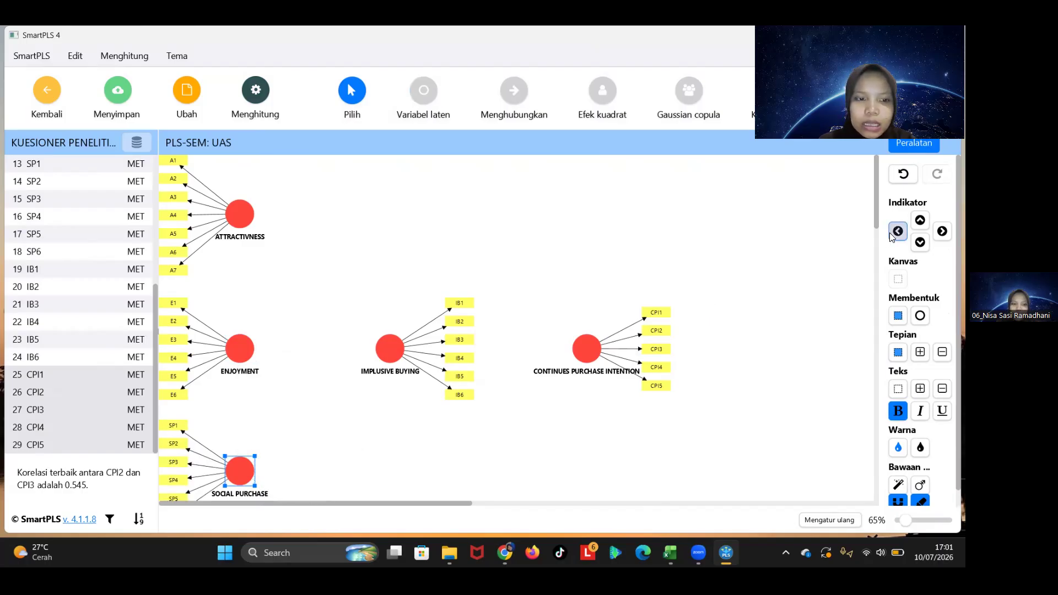
{"action": "left_click", "coordinate": [387, 346]}
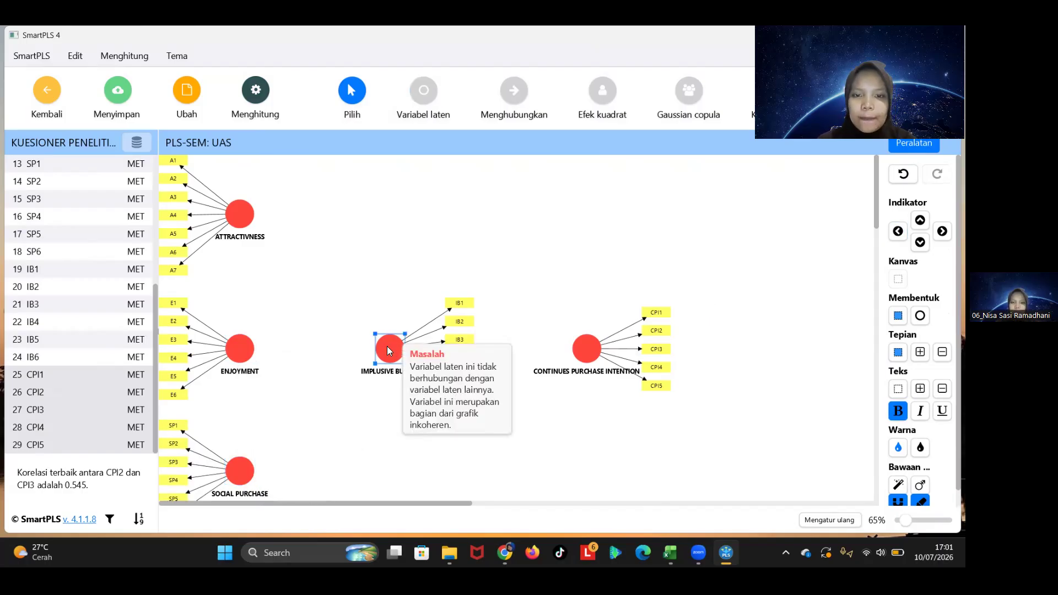
{"action": "left_click", "coordinate": [920, 220]}
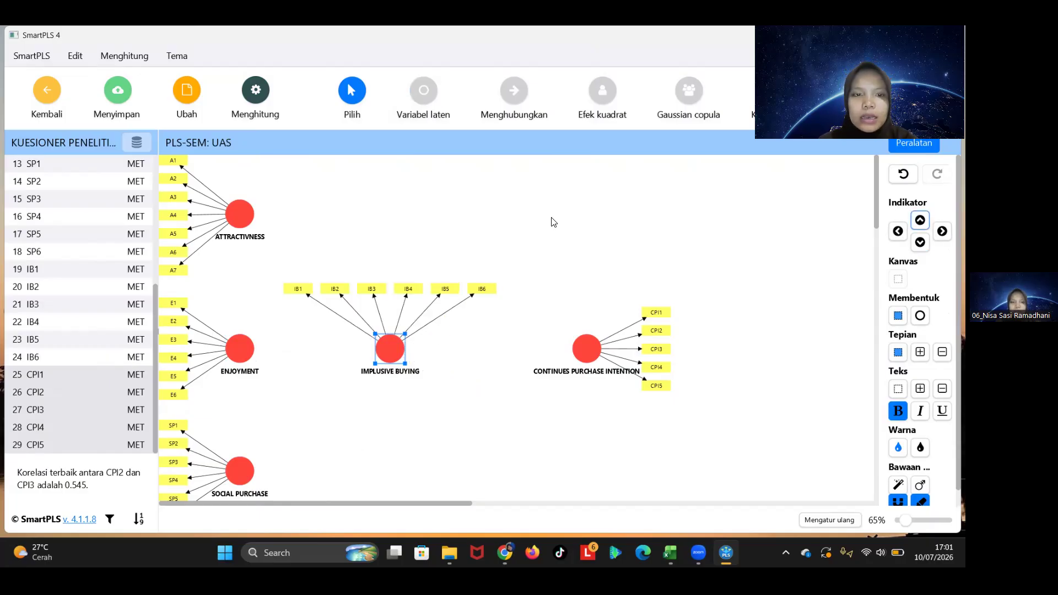
Step: Connect ATTRACTIVNESS, ENJOYMENT and SOCIAL PURCHASE to IMPLUSIVE BUYING, and IMPLUSIVE BUYING to CONTINUES PURCHASE INTENTION
{"action": "left_click", "coordinate": [514, 94]}
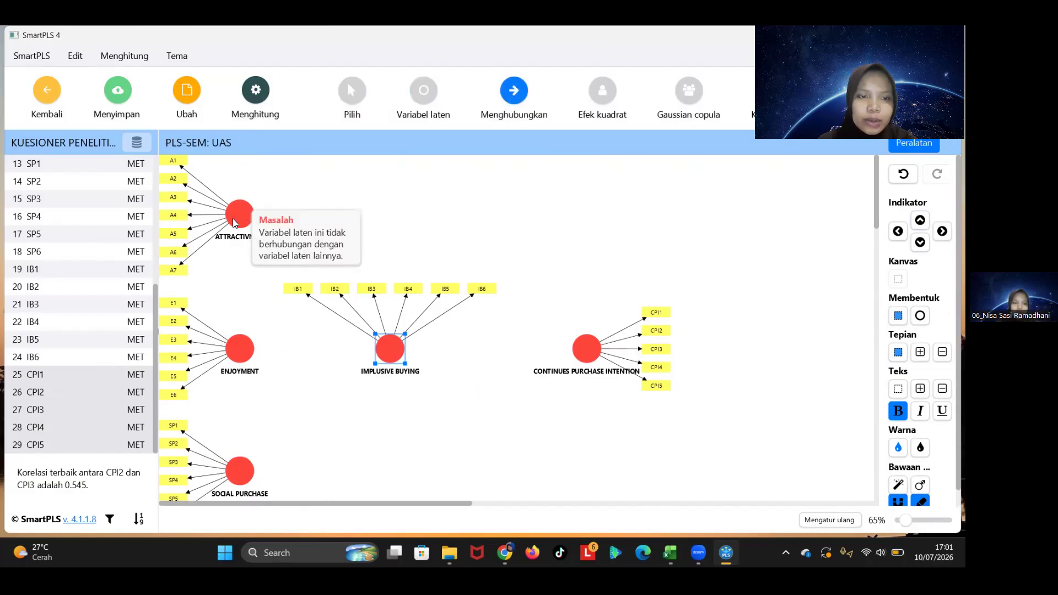
{"action": "left_click_drag", "start_coordinate": [244, 211], "coordinate": [384, 350]}
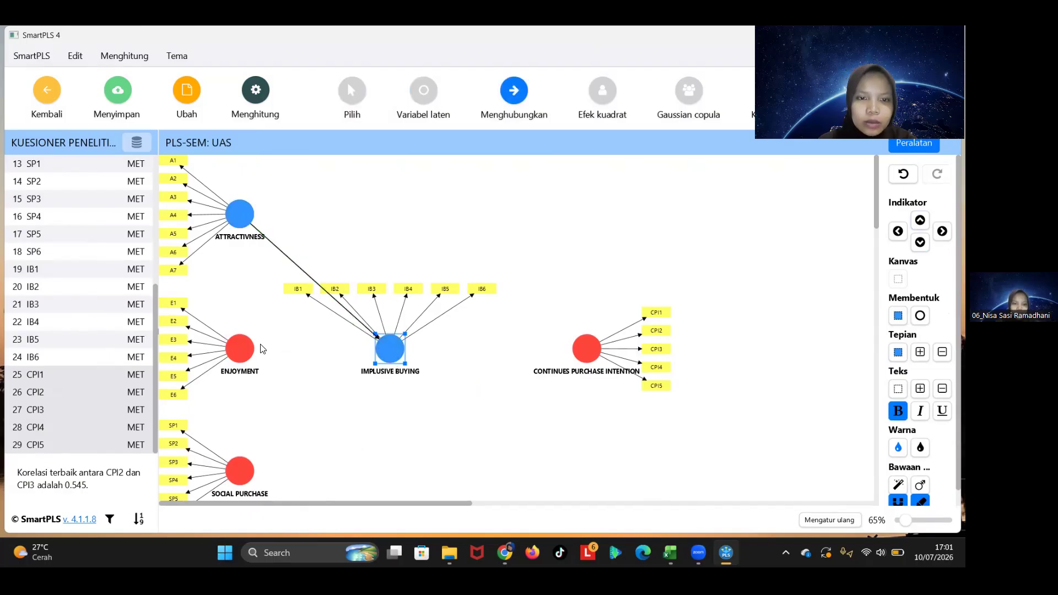
{"action": "left_click_drag", "start_coordinate": [234, 346], "coordinate": [379, 350]}
{"action": "mouse_move", "coordinate": [233, 468]}
{"action": "left_mouse_down"}
{"action": "mouse_move", "coordinate": [378, 371]}
{"action": "mouse_move", "coordinate": [379, 355]}
{"action": "mouse_move", "coordinate": [587, 375]}
{"action": "mouse_move", "coordinate": [596, 353]}
{"action": "mouse_move", "coordinate": [578, 351]}
{"action": "left_mouse_up"}
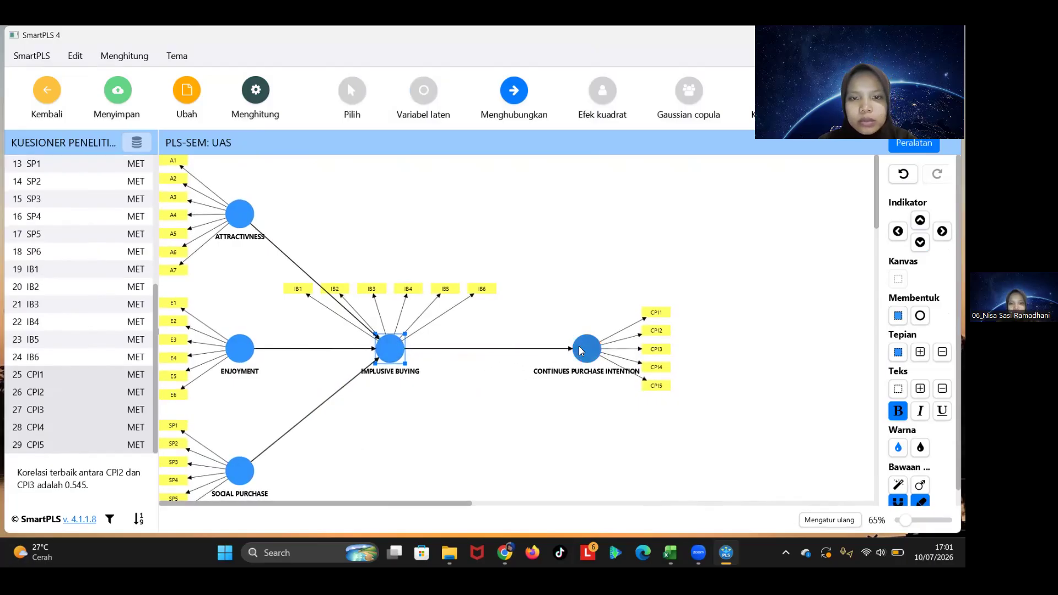
{"action": "left_click", "coordinate": [353, 92]}
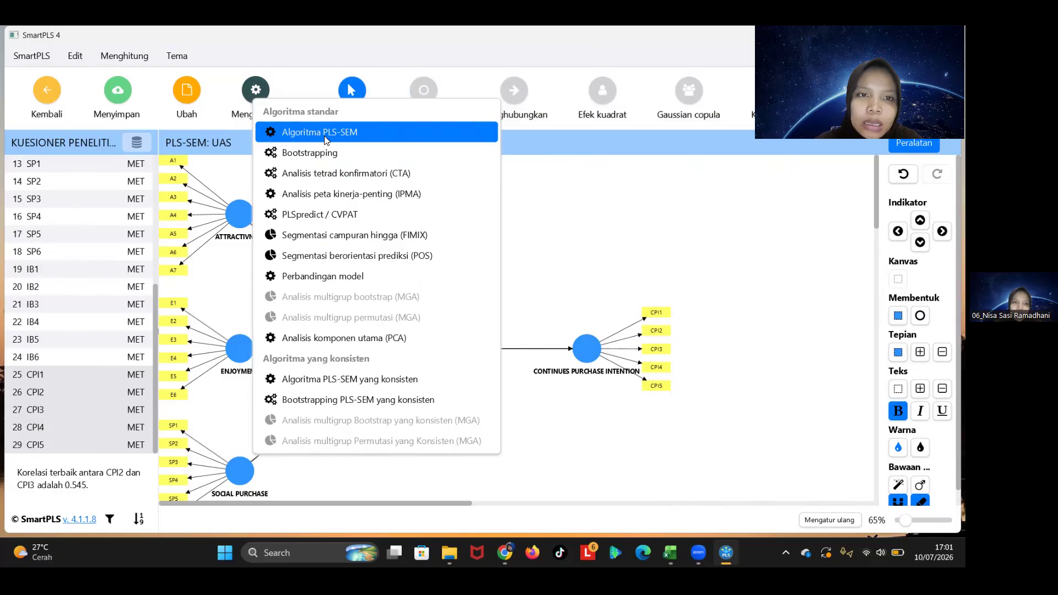
Step: Run the PLS-SEM algorithm on the connected model with the path weighting scheme and standardized results, opening the report
{"action": "left_click", "coordinate": [326, 140]}
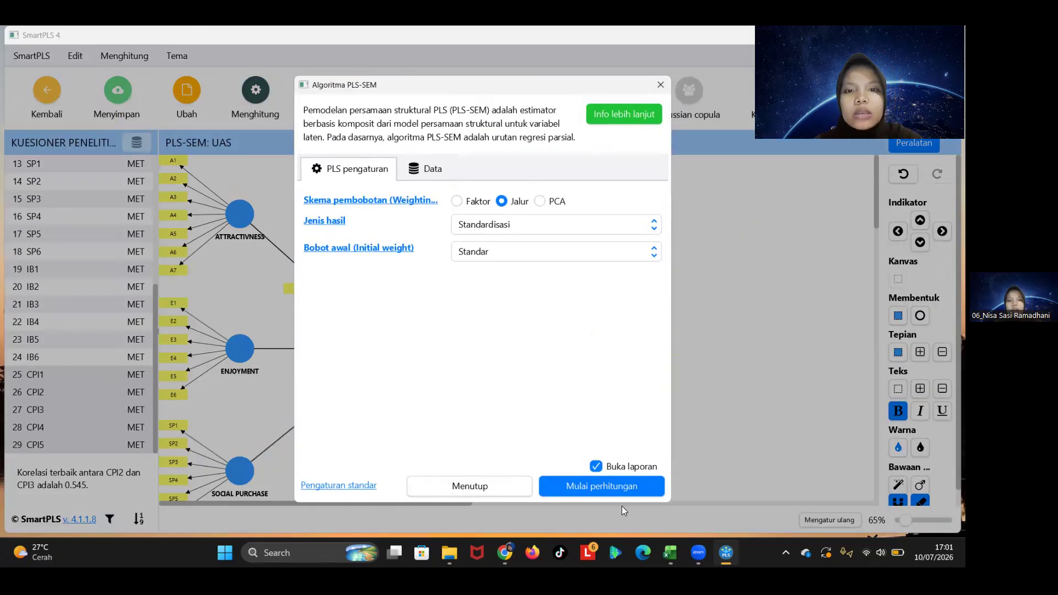
{"action": "left_click", "coordinate": [596, 485]}
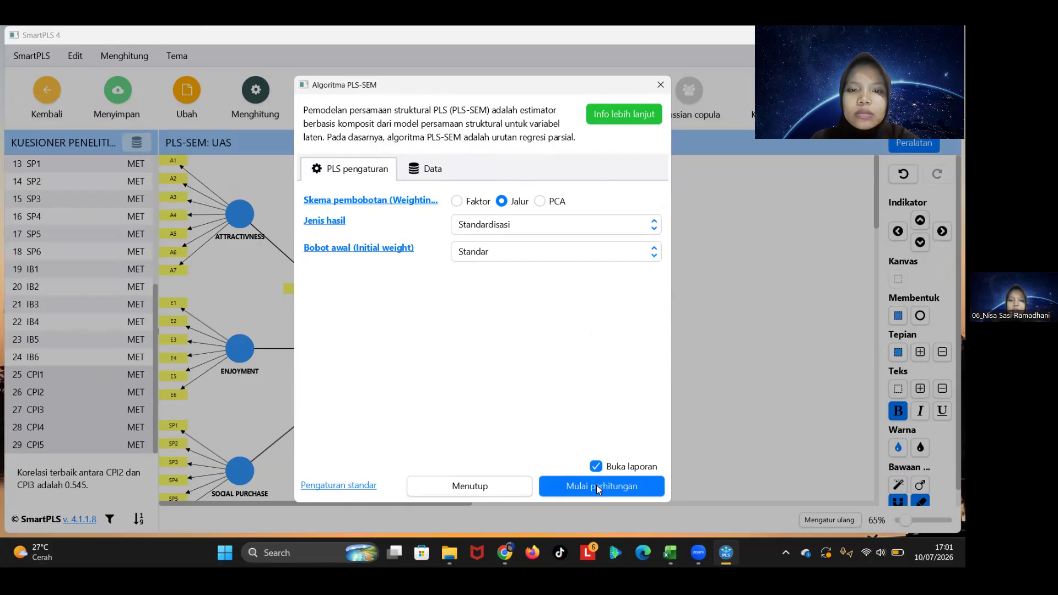
{"action": "left_click", "coordinate": [596, 485]}
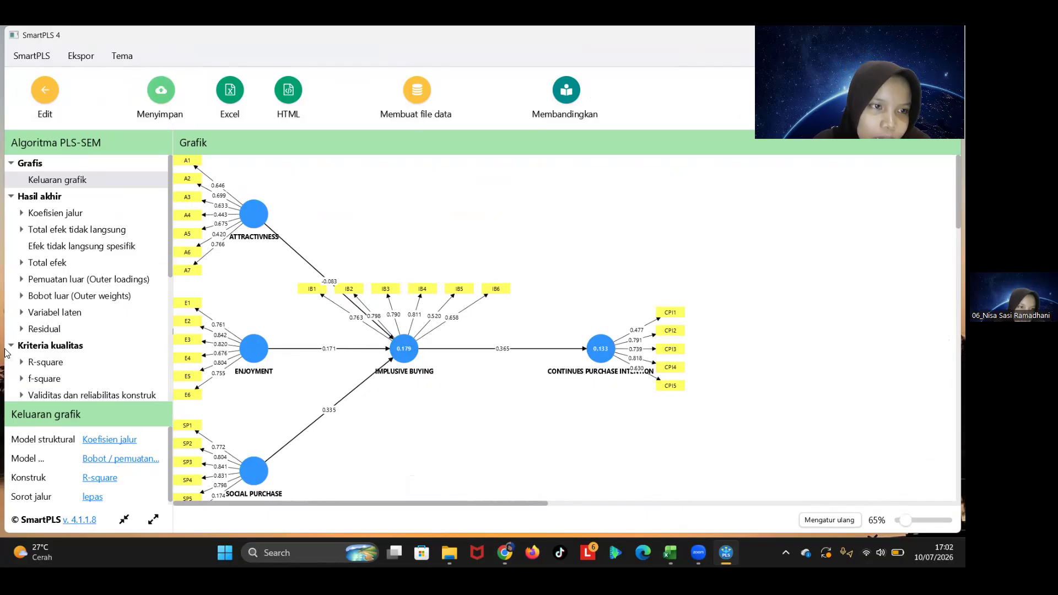
Step: Examine the outer loadings matrix for the indicators of all five latent variables
{"action": "left_click", "coordinate": [56, 281]}
{"action": "scroll", "coordinate": [344, 327], "scroll_direction": "down", "scroll_amount": 4}
{"action": "scroll", "coordinate": [344, 327], "scroll_direction": "up", "scroll_amount": 4}
{"action": "scroll", "coordinate": [344, 327], "scroll_direction": "down", "scroll_amount": 1}
{"action": "scroll", "coordinate": [344, 327], "scroll_direction": "up", "scroll_amount": 1}
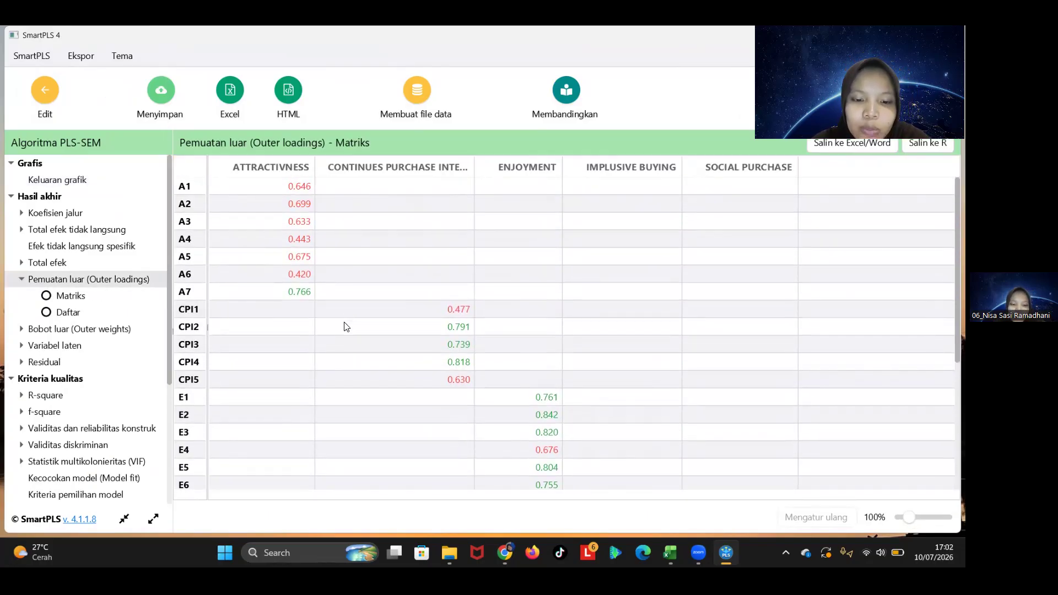
{"action": "scroll", "coordinate": [344, 327], "scroll_direction": "down", "scroll_amount": 3}
{"action": "scroll", "coordinate": [344, 327], "scroll_direction": "up", "scroll_amount": 3}
{"action": "scroll", "coordinate": [344, 327], "scroll_direction": "down", "scroll_amount": 3}
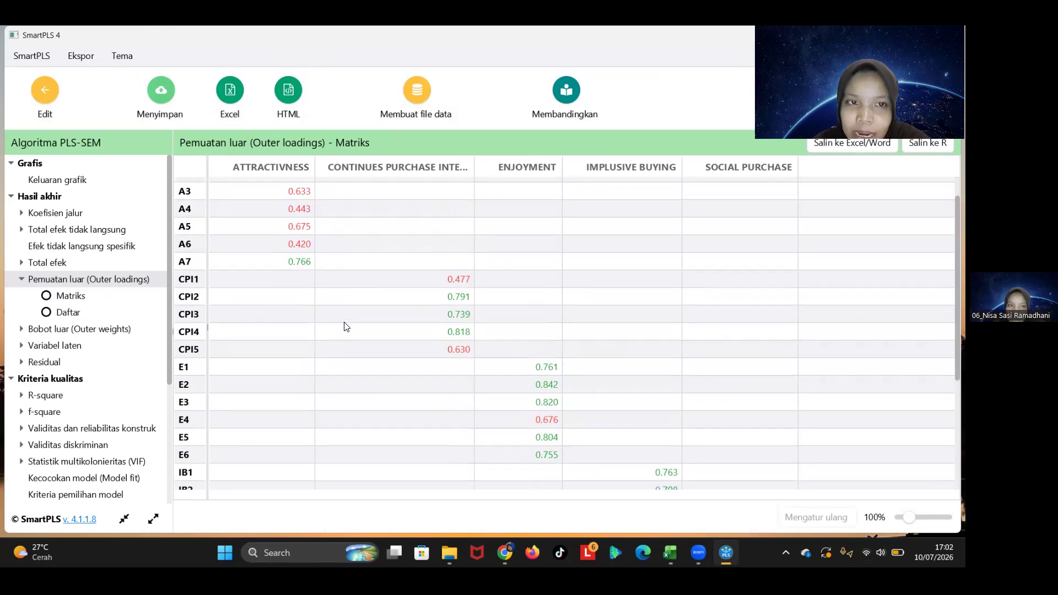
{"action": "scroll", "coordinate": [344, 327], "scroll_direction": "down", "scroll_amount": 3}
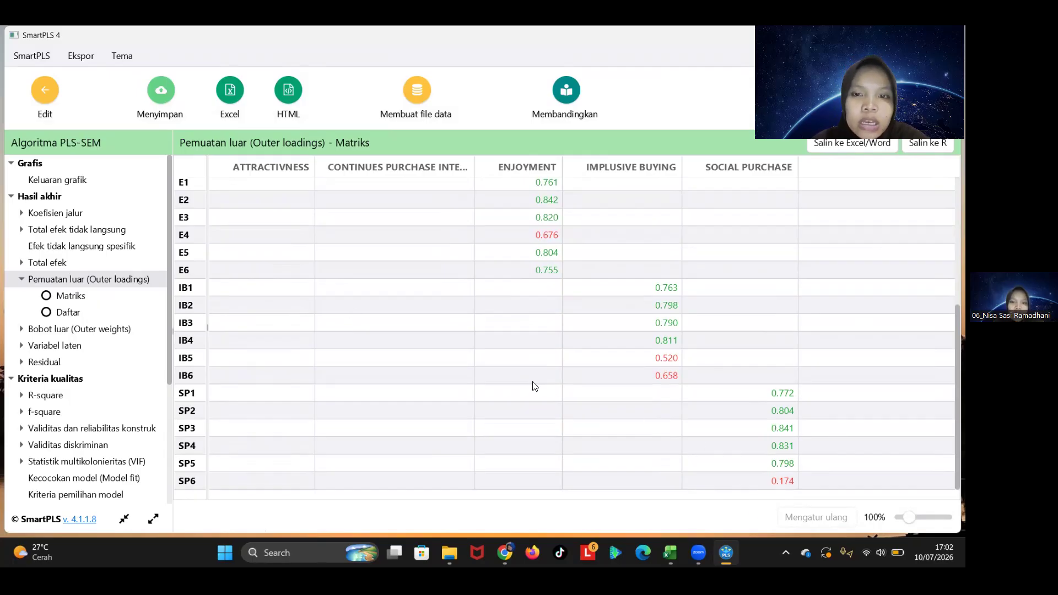
{"action": "scroll", "coordinate": [533, 386], "scroll_direction": "up", "scroll_amount": 3}
Step: Return to the model and delete indicator SP6 from SOCIAL PURCHASE
{"action": "left_click", "coordinate": [41, 108]}
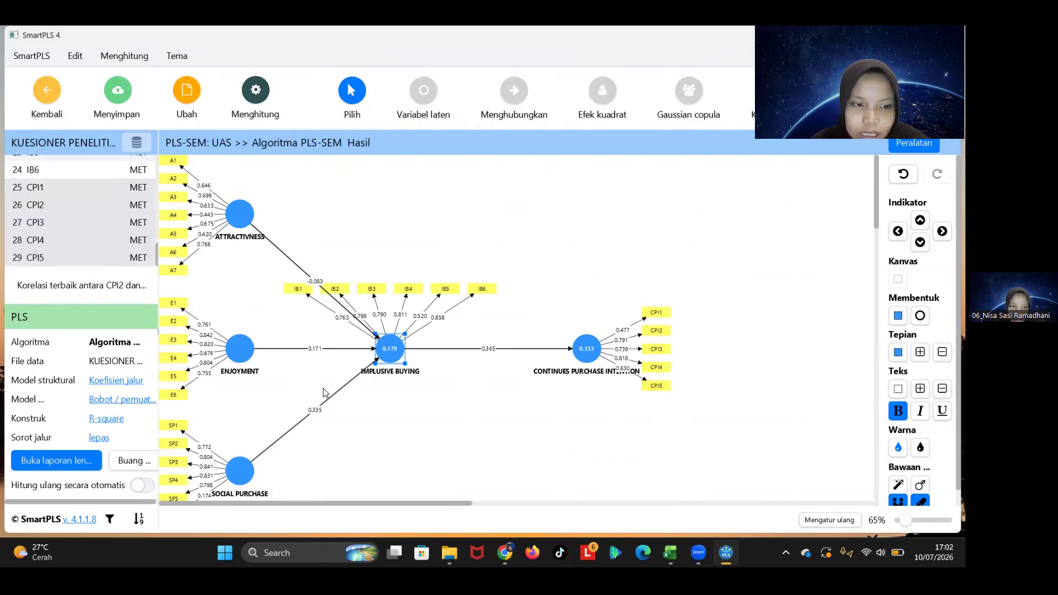
{"action": "scroll", "coordinate": [324, 390], "scroll_direction": "down", "scroll_amount": 2}
{"action": "left_click", "coordinate": [166, 464]}
{"action": "right_click", "coordinate": [166, 465]}
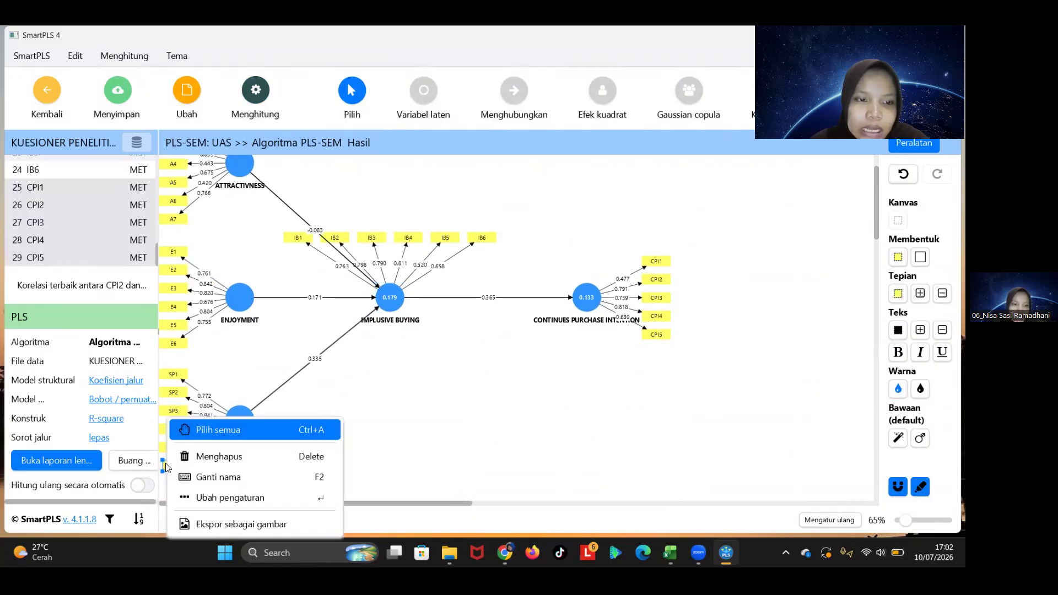
{"action": "left_click", "coordinate": [250, 456]}
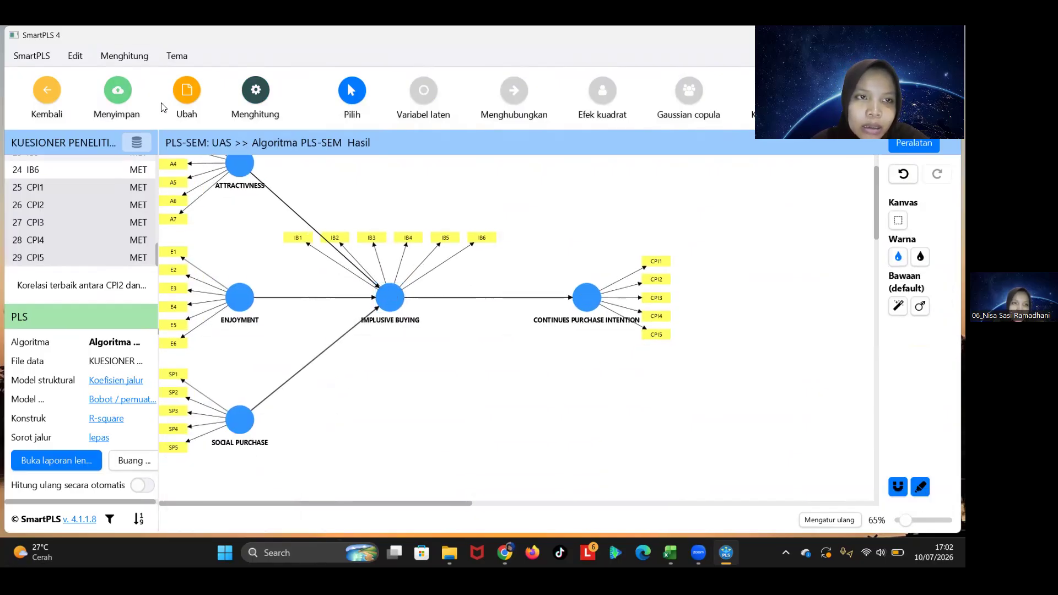
Step: Recalculate the model without SP6 using the PLS-SEM algorithm
{"action": "left_click", "coordinate": [258, 108]}
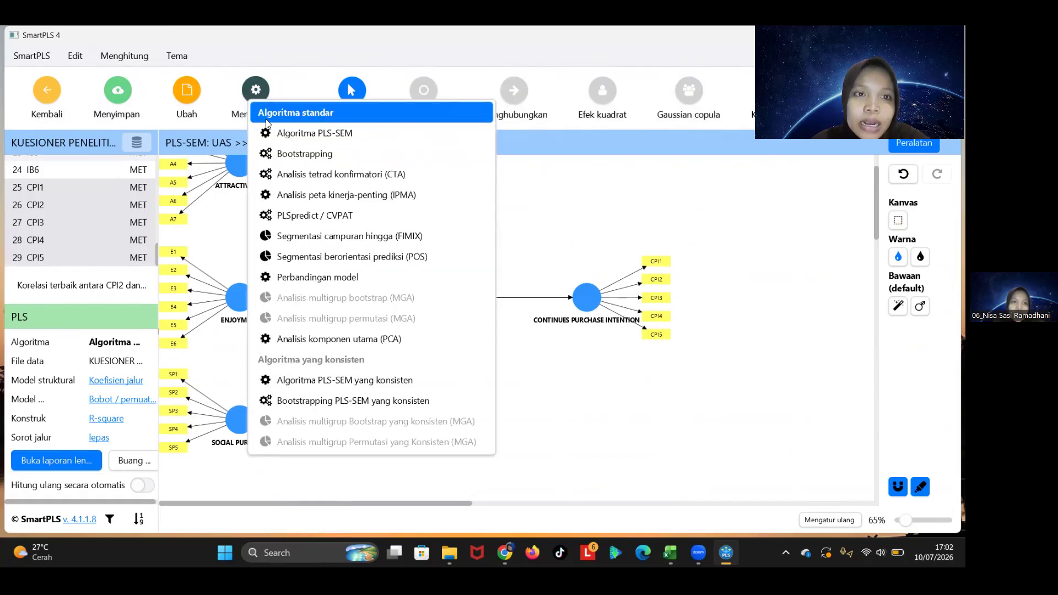
{"action": "left_click", "coordinate": [271, 132]}
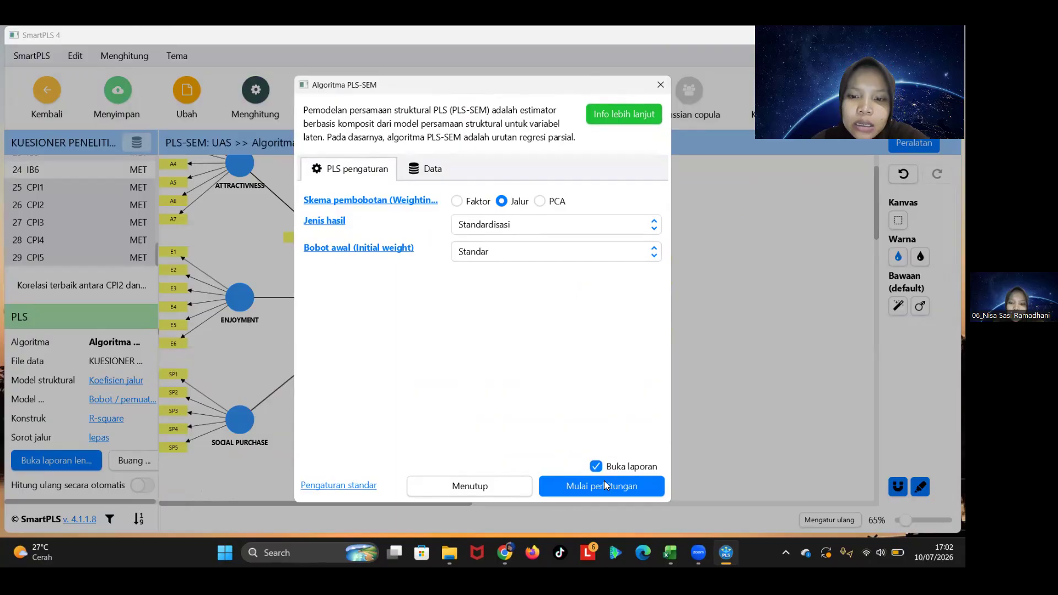
{"action": "left_click", "coordinate": [604, 485]}
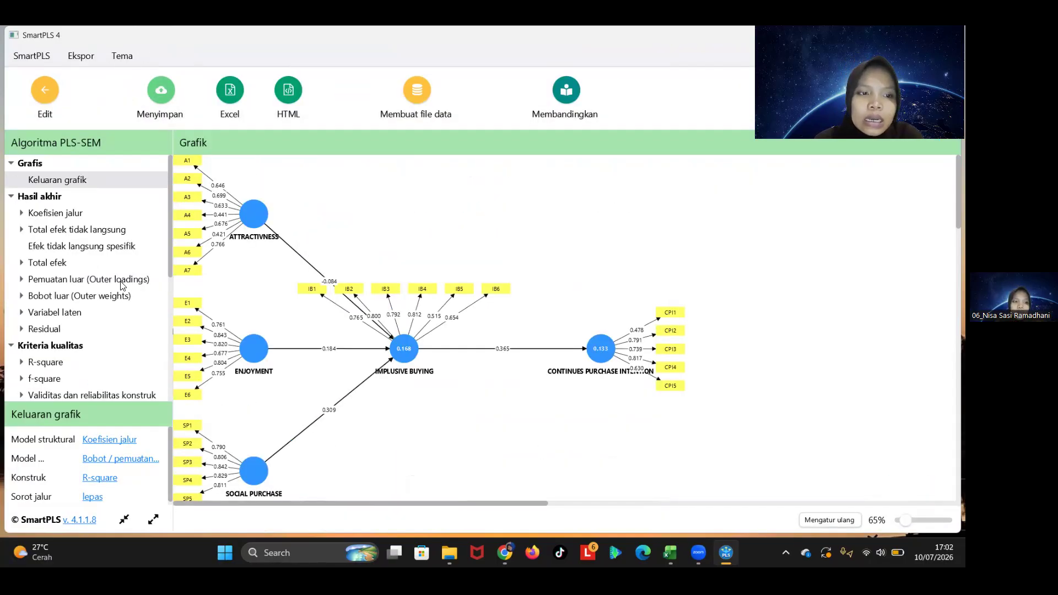
Step: Review the recalculated outer loadings matrix for the lowest remaining indicator loadings
{"action": "left_click", "coordinate": [122, 285]}
{"action": "scroll", "coordinate": [352, 284], "scroll_direction": "down", "scroll_amount": 4}
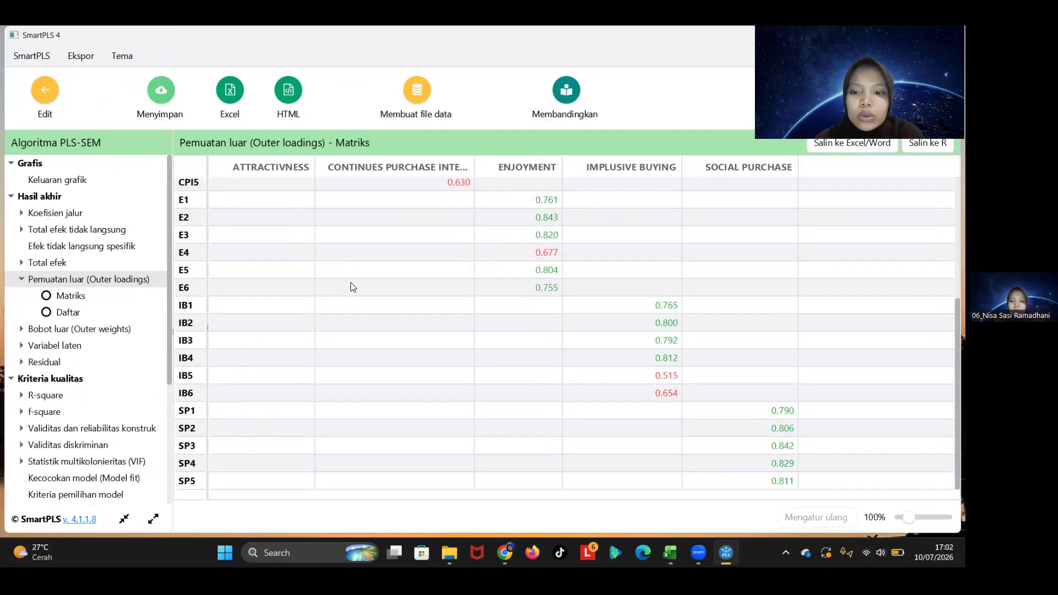
{"action": "scroll", "coordinate": [553, 312], "scroll_direction": "up", "scroll_amount": 4}
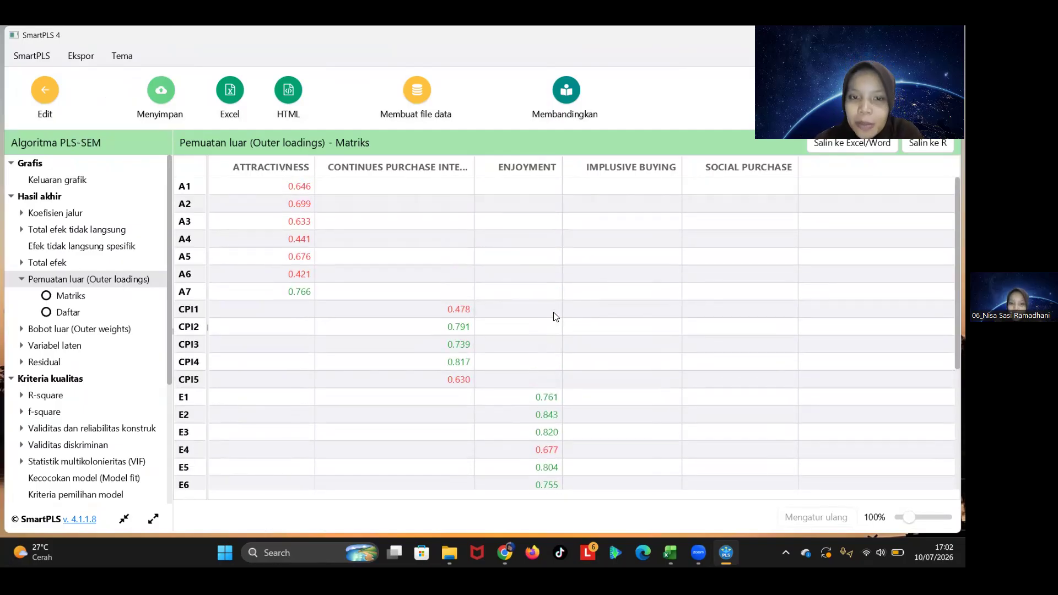
{"action": "scroll", "coordinate": [553, 314], "scroll_direction": "down", "scroll_amount": 3}
{"action": "scroll", "coordinate": [554, 313], "scroll_direction": "down", "scroll_amount": 2}
{"action": "scroll", "coordinate": [554, 313], "scroll_direction": "up", "scroll_amount": 3}
{"action": "scroll", "coordinate": [554, 313], "scroll_direction": "down", "scroll_amount": 6}
{"action": "scroll", "coordinate": [554, 313], "scroll_direction": "up", "scroll_amount": 8}
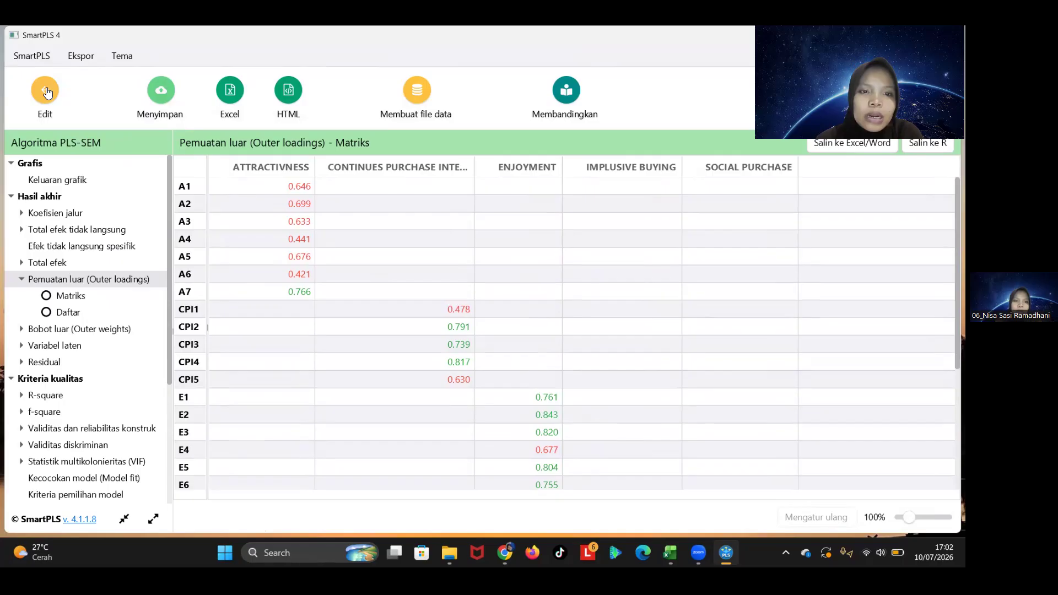
Step: Go back to the model and delete indicator A6 from ATTRACTIVNESS
{"action": "left_click", "coordinate": [47, 92]}
{"action": "left_click", "coordinate": [168, 205]}
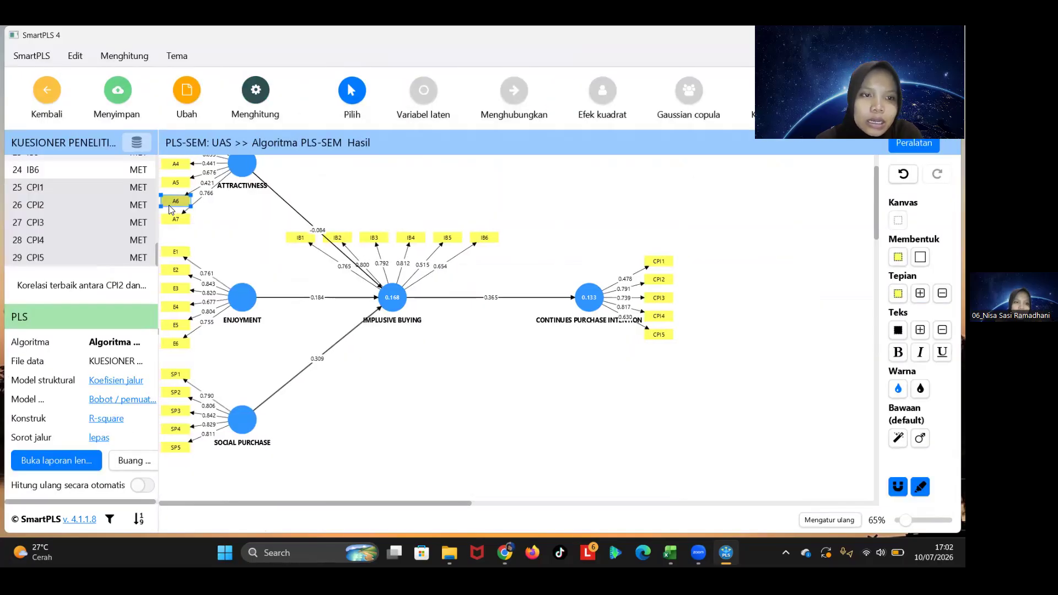
{"action": "right_click", "coordinate": [168, 205]}
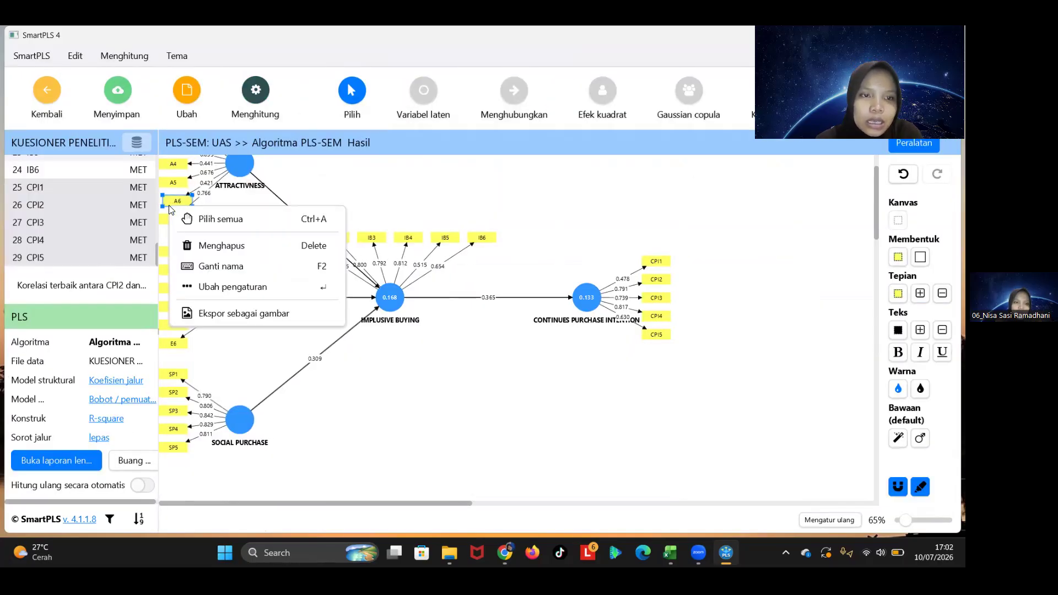
{"action": "left_click", "coordinate": [209, 247]}
Step: Recalculate the model without A6 using the PLS-SEM algorithm
{"action": "left_click", "coordinate": [248, 101]}
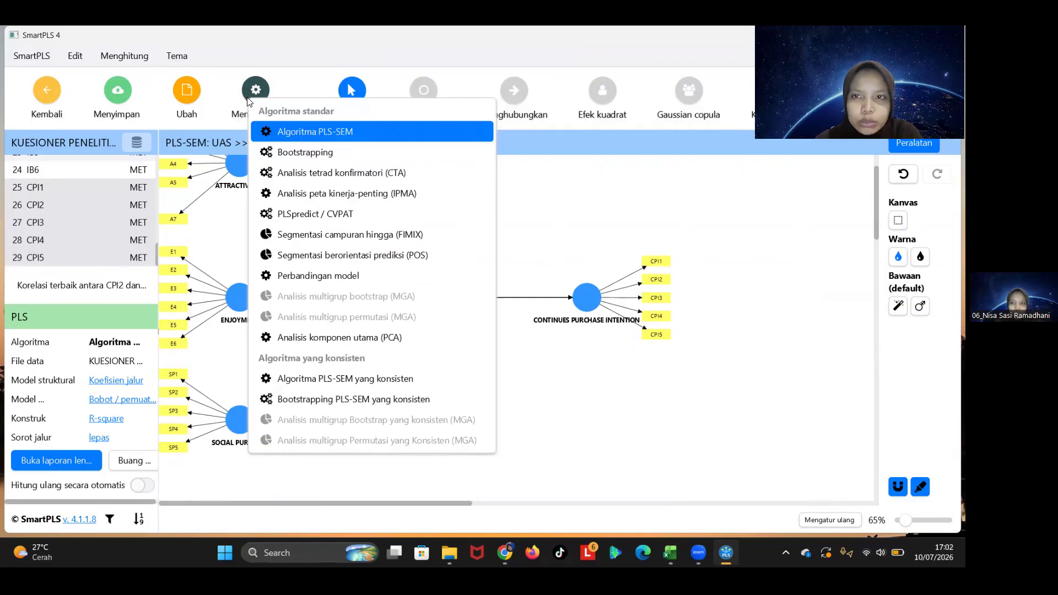
{"action": "left_click", "coordinate": [339, 129]}
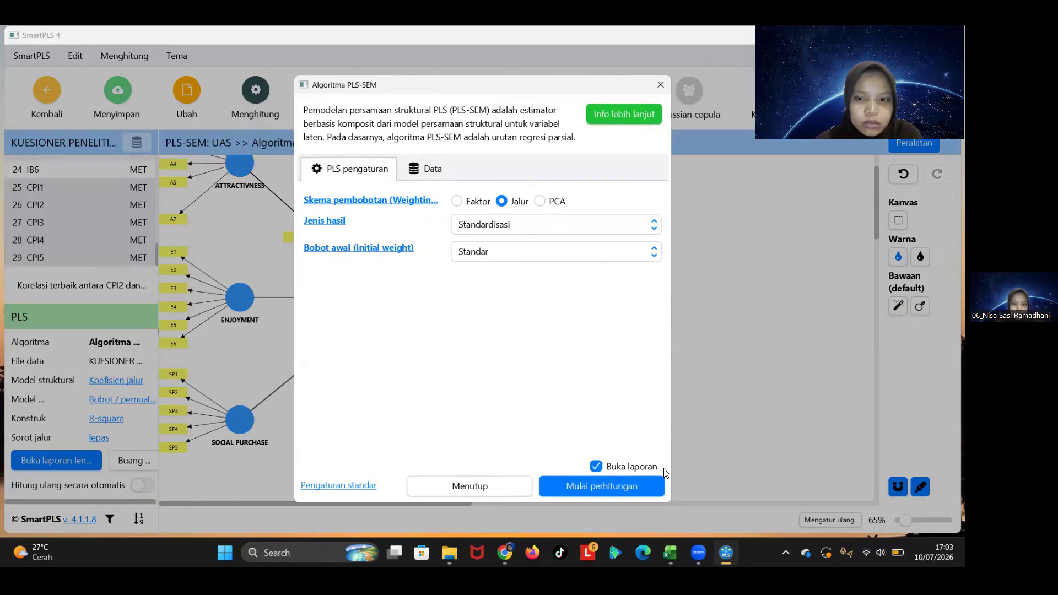
{"action": "left_click", "coordinate": [633, 485]}
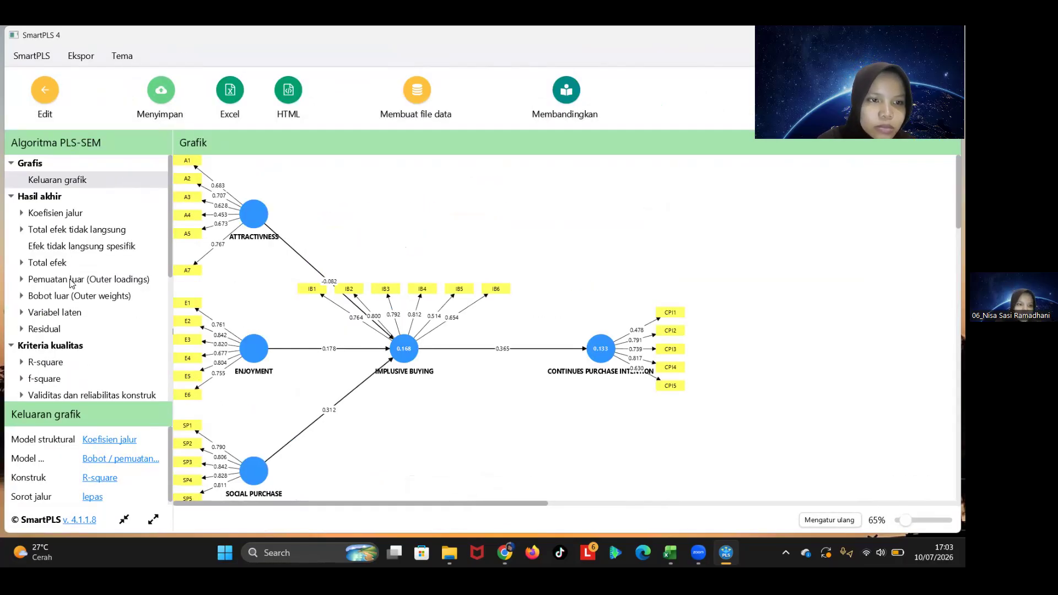
Step: Check the outer loadings of the remaining indicators after the removal of A6
{"action": "left_click", "coordinate": [70, 280]}
{"action": "scroll", "coordinate": [222, 287], "scroll_direction": "down", "scroll_amount": 1}
{"action": "scroll", "coordinate": [223, 287], "scroll_direction": "up", "scroll_amount": 1}
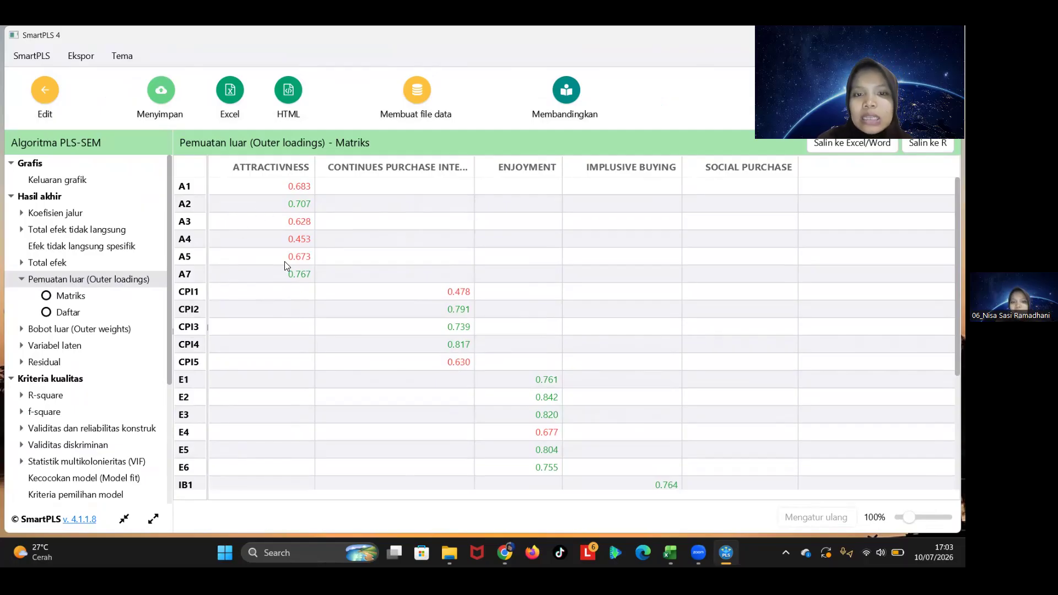
{"action": "scroll", "coordinate": [420, 273], "scroll_direction": "down", "scroll_amount": 4}
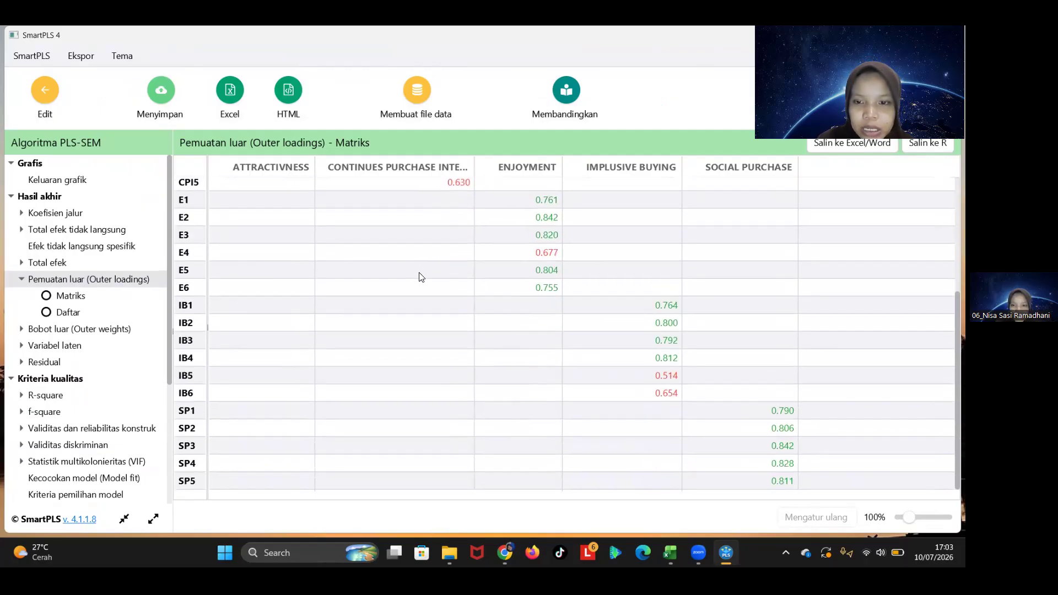
{"action": "scroll", "coordinate": [420, 276], "scroll_direction": "up", "scroll_amount": 4}
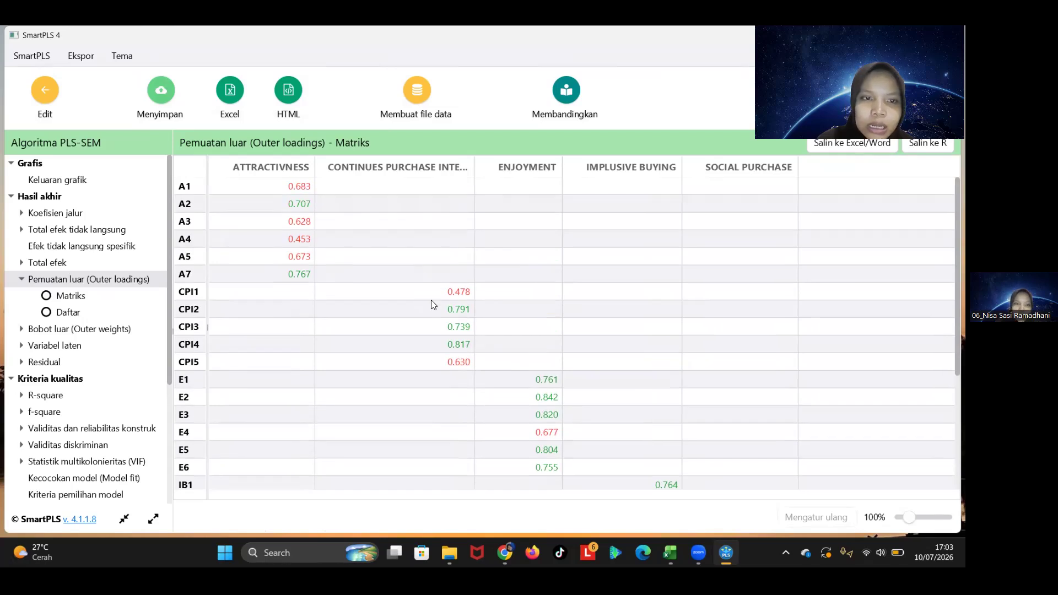
Step: Return to the model and delete indicator A4 from ATTRACTIVNESS
{"action": "left_click", "coordinate": [46, 100]}
{"action": "right_click", "coordinate": [171, 162]}
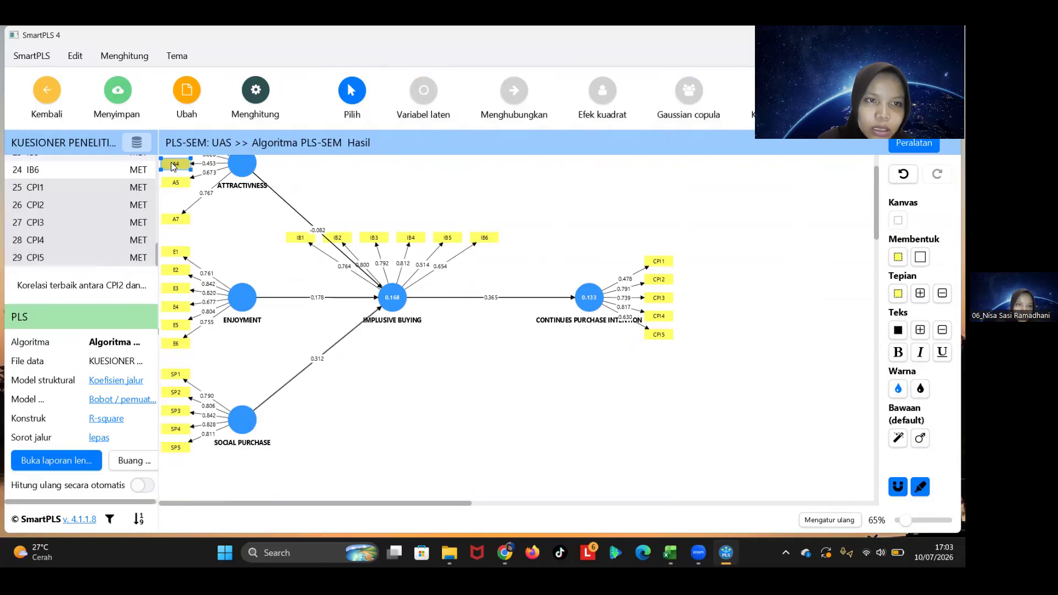
{"action": "left_click", "coordinate": [225, 202]}
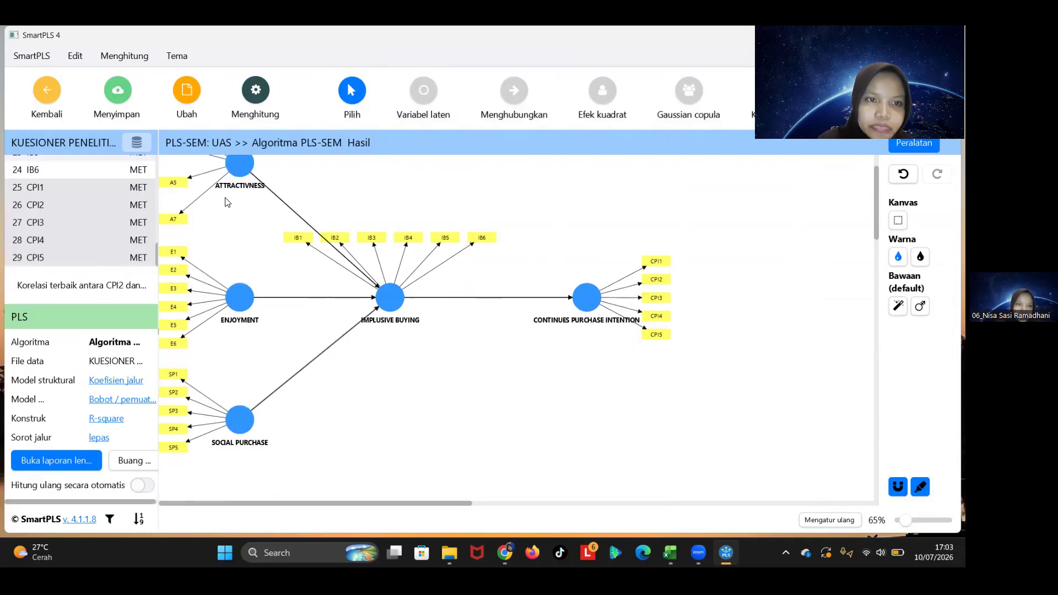
Step: Recalculate the model without A4 using the PLS-SEM algorithm and review the outer loadings matrix
{"action": "left_click", "coordinate": [257, 95]}
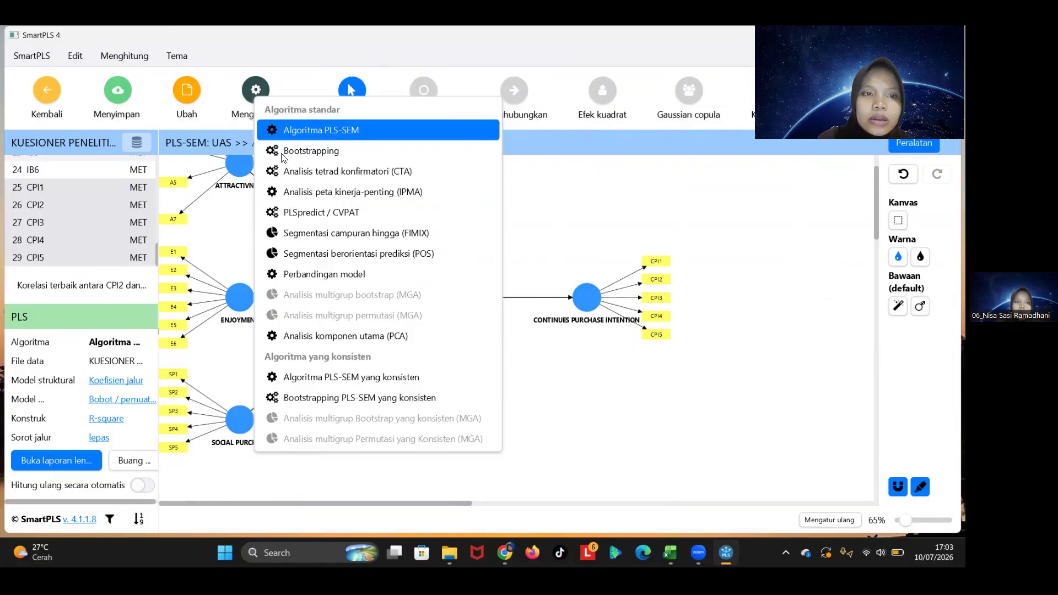
{"action": "left_click", "coordinate": [325, 133]}
{"action": "left_click", "coordinate": [569, 485]}
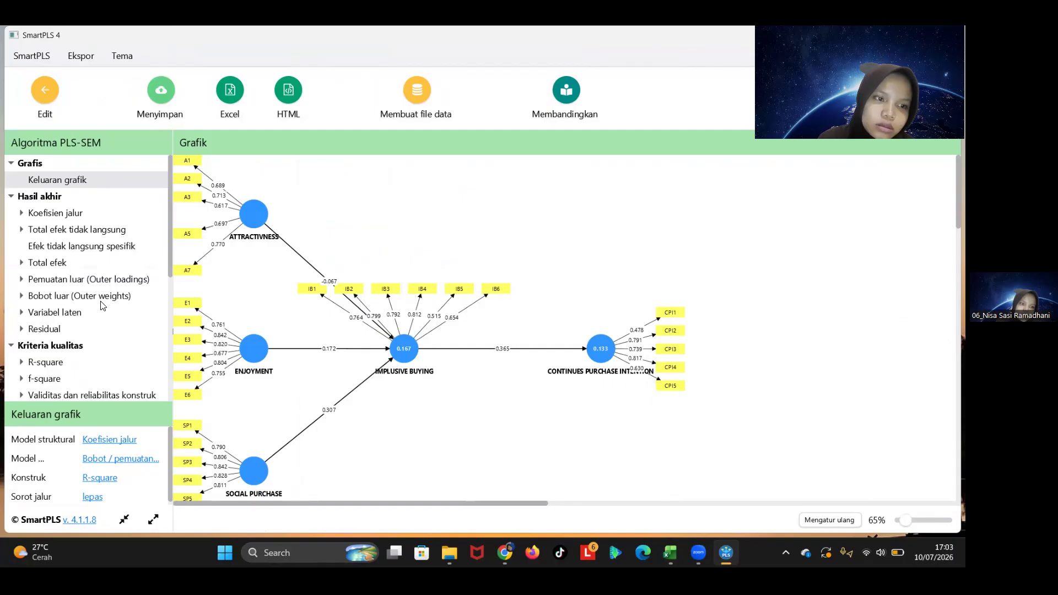
{"action": "left_click", "coordinate": [84, 278]}
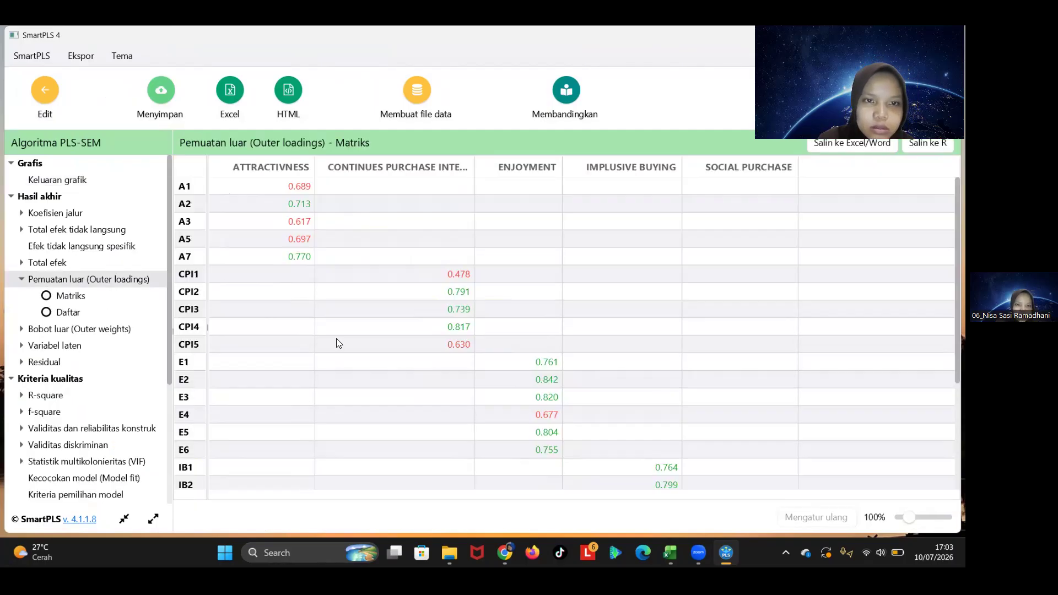
{"action": "scroll", "coordinate": [459, 308], "scroll_direction": "down", "scroll_amount": 3}
{"action": "scroll", "coordinate": [459, 307], "scroll_direction": "up", "scroll_amount": 3}
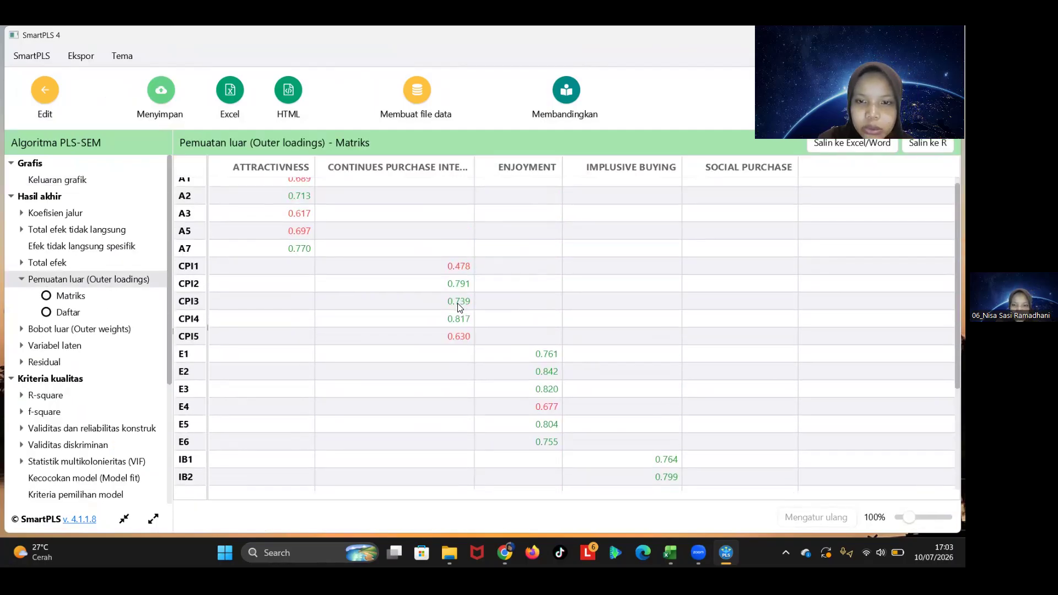
{"action": "scroll", "coordinate": [459, 307], "scroll_direction": "up", "scroll_amount": 1}
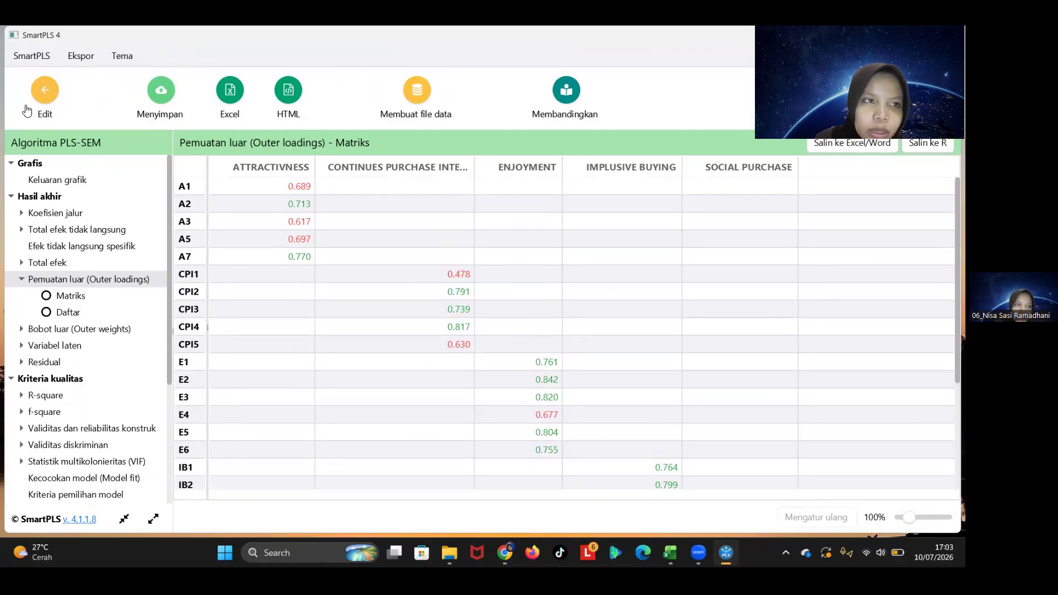
Step: Return to the model and delete indicator CPI1 from CONTINUES PURCHASE INTENTION
{"action": "left_click", "coordinate": [45, 95]}
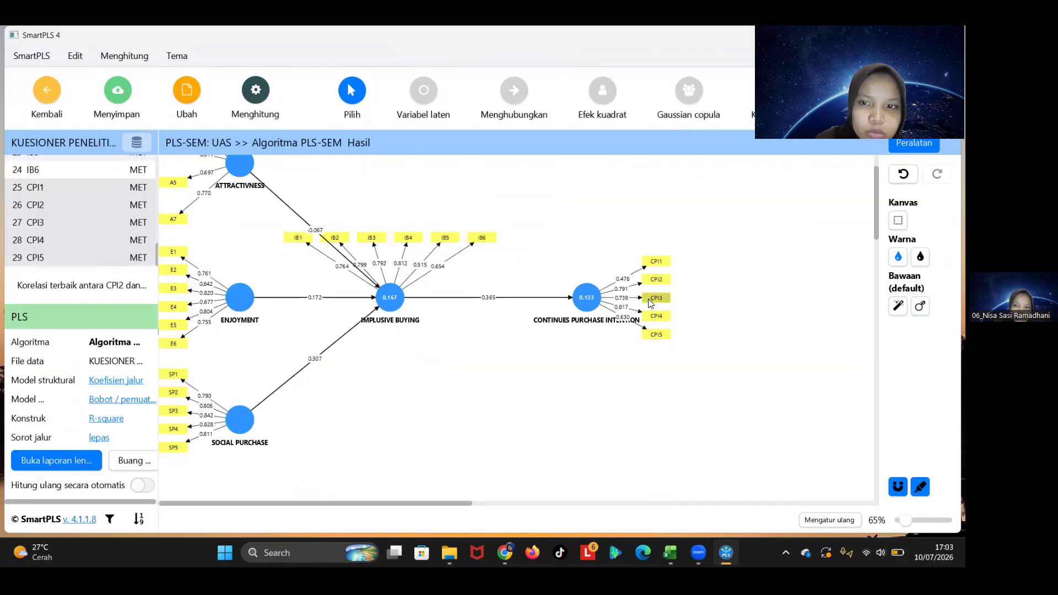
{"action": "left_click", "coordinate": [656, 263]}
{"action": "right_click", "coordinate": [655, 262]}
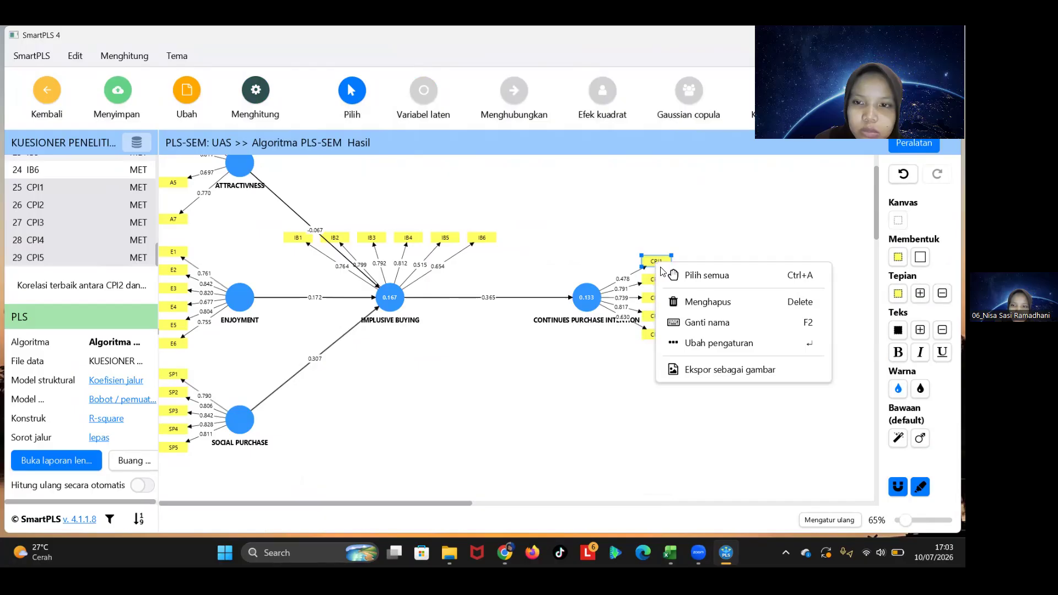
{"action": "left_click", "coordinate": [682, 297]}
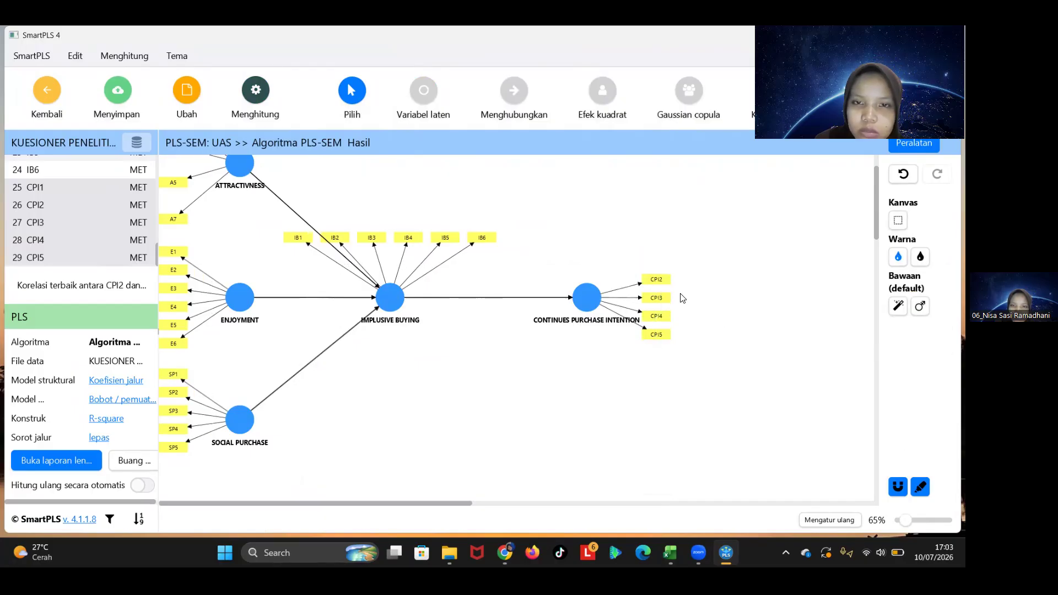
Step: Rerun the PLS-SEM algorithm without CPI1 and check the outer loadings of all remaining indicators
{"action": "left_click", "coordinate": [253, 82]}
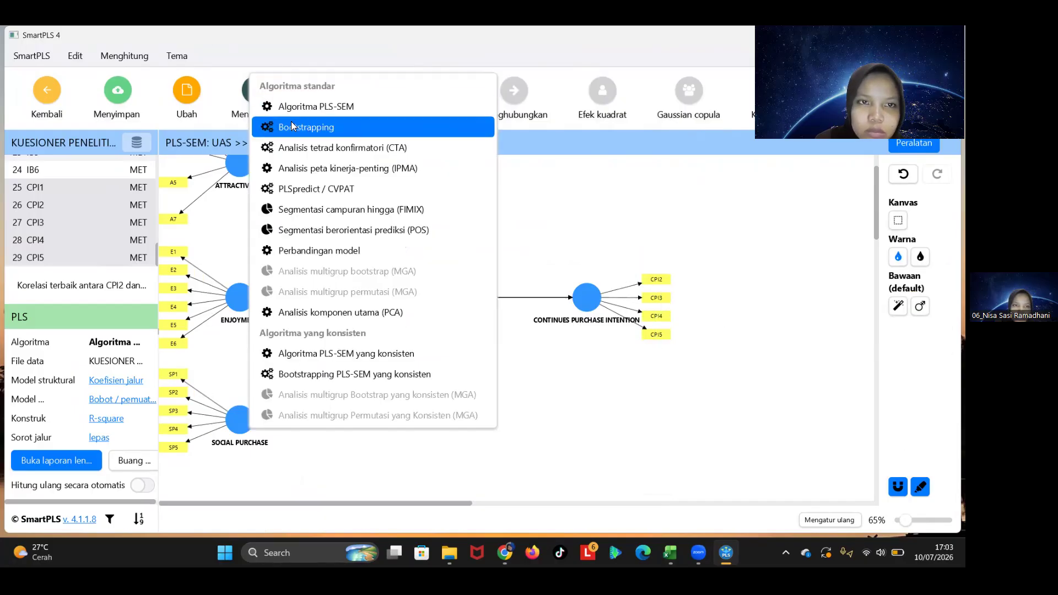
{"action": "left_click", "coordinate": [290, 108]}
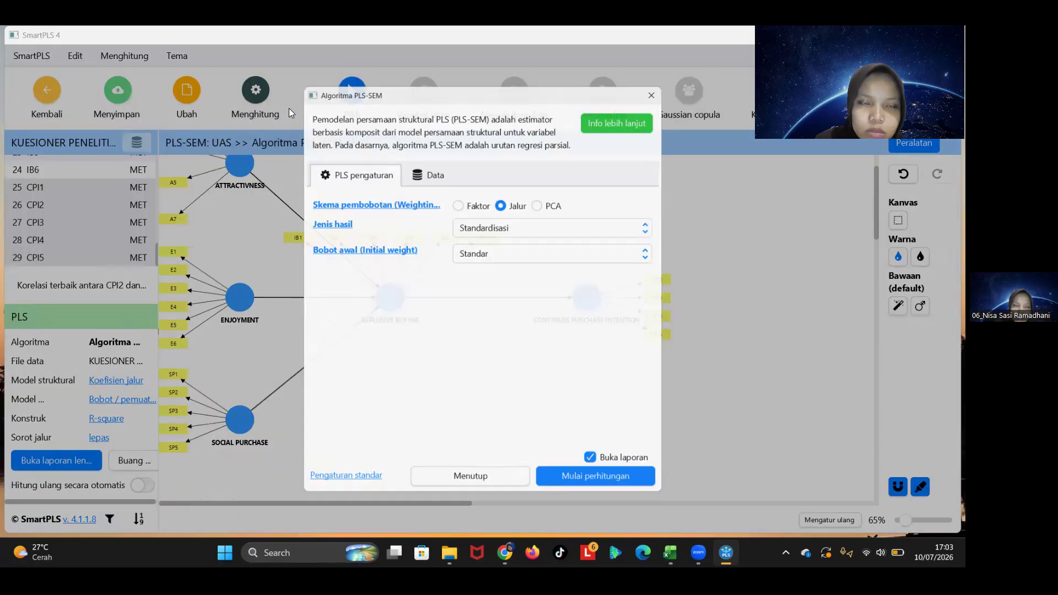
{"action": "left_click", "coordinate": [569, 493]}
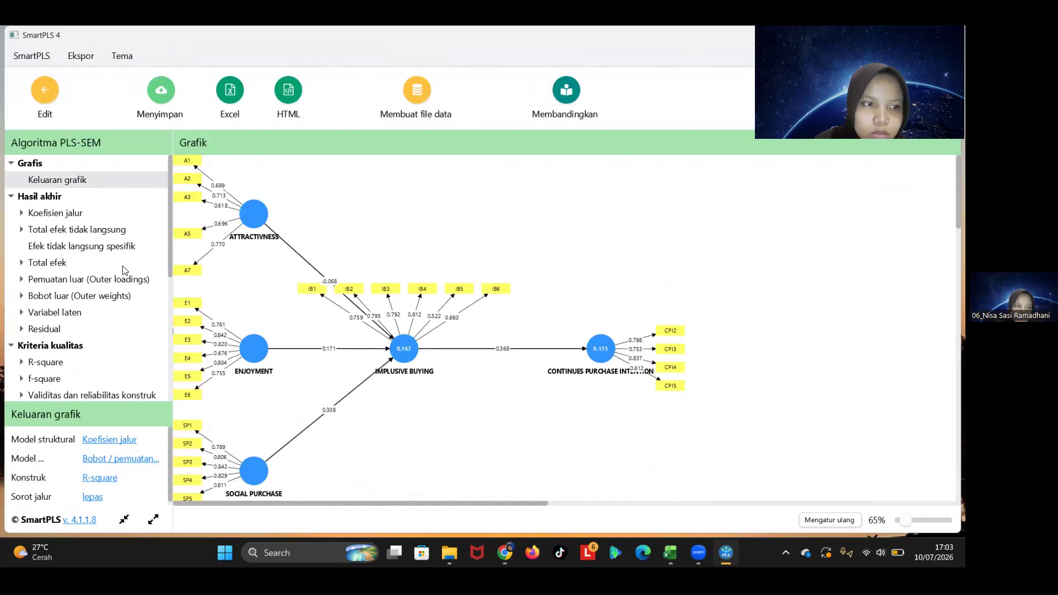
{"action": "left_click", "coordinate": [119, 281]}
{"action": "scroll", "coordinate": [360, 301], "scroll_direction": "down", "scroll_amount": 3}
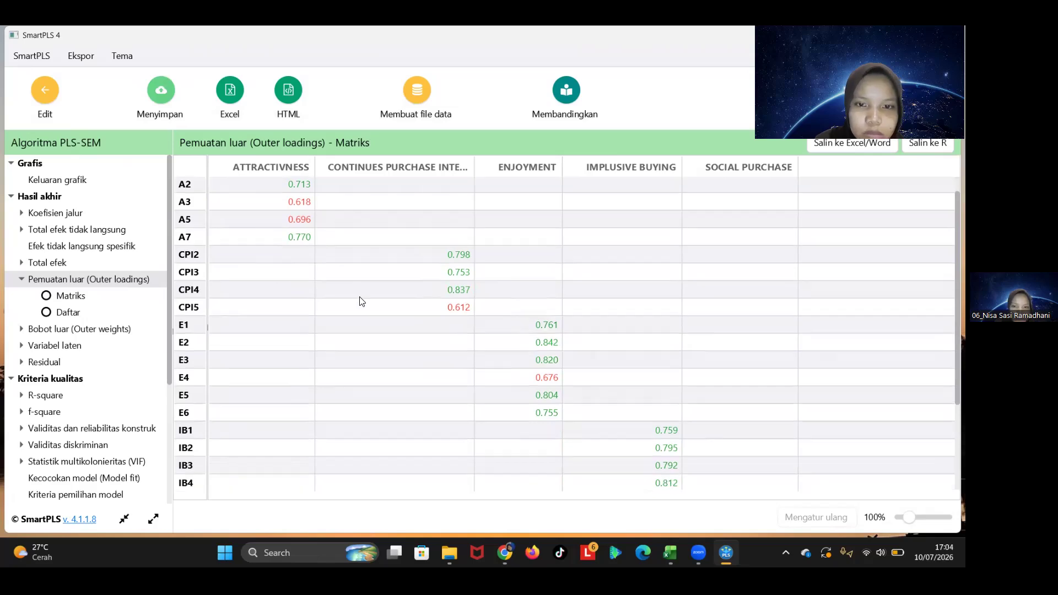
{"action": "scroll", "coordinate": [361, 300], "scroll_direction": "up", "scroll_amount": 3}
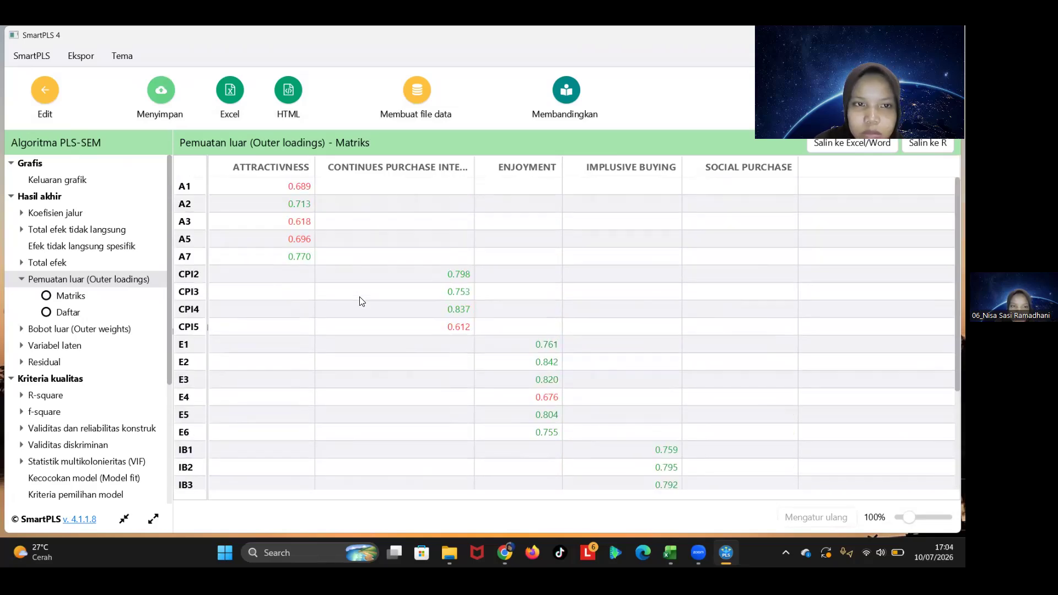
{"action": "scroll", "coordinate": [361, 300], "scroll_direction": "down", "scroll_amount": 3}
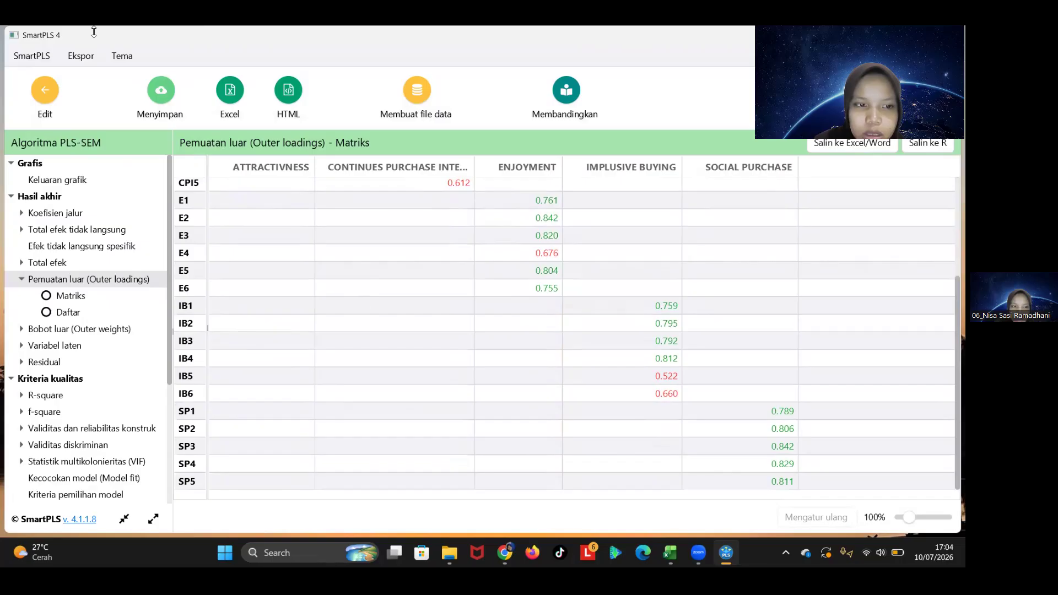
Step: Return to the model and delete indicator IB5 from IMPLUSIVE BUYING
{"action": "left_click", "coordinate": [47, 93]}
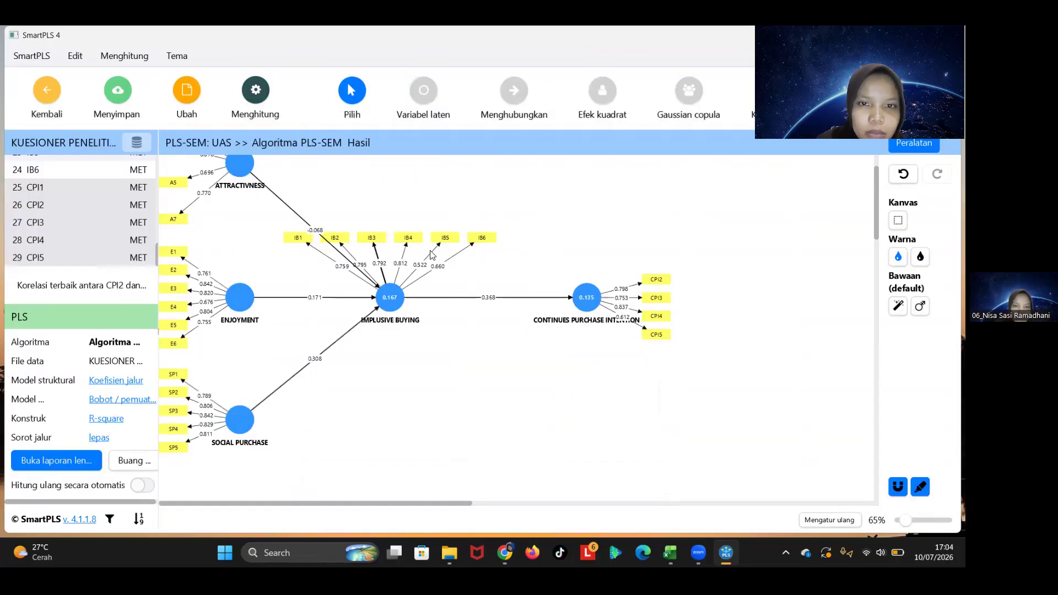
{"action": "left_click", "coordinate": [437, 234]}
{"action": "right_click", "coordinate": [437, 233]}
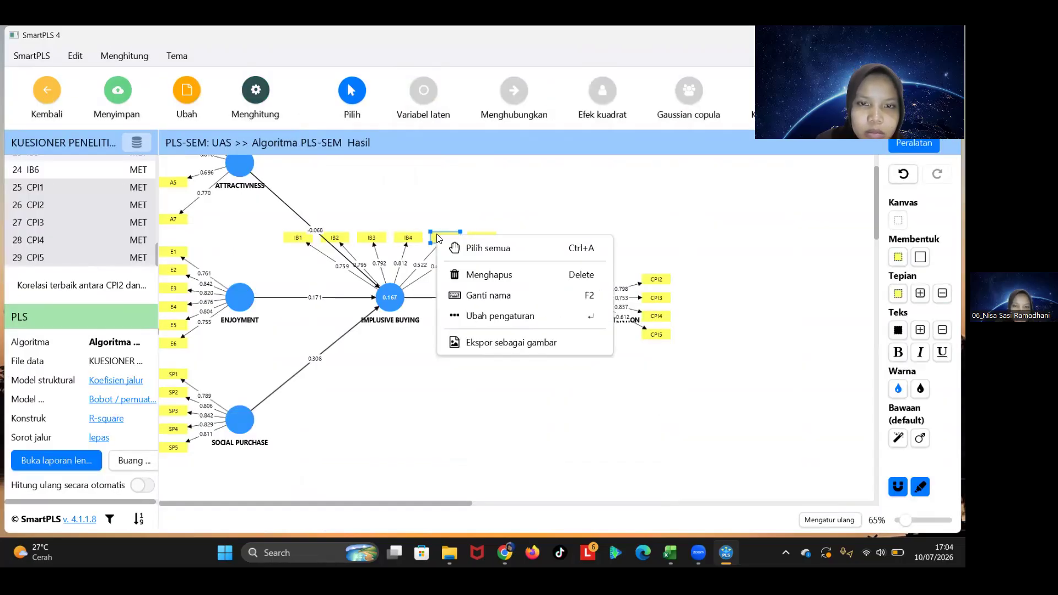
{"action": "left_click", "coordinate": [474, 275]}
Step: Recalculate the model without IB5 using the PLS-SEM algorithm and examine the outer loadings matrix for the weakest indicator
{"action": "left_click", "coordinate": [267, 93]}
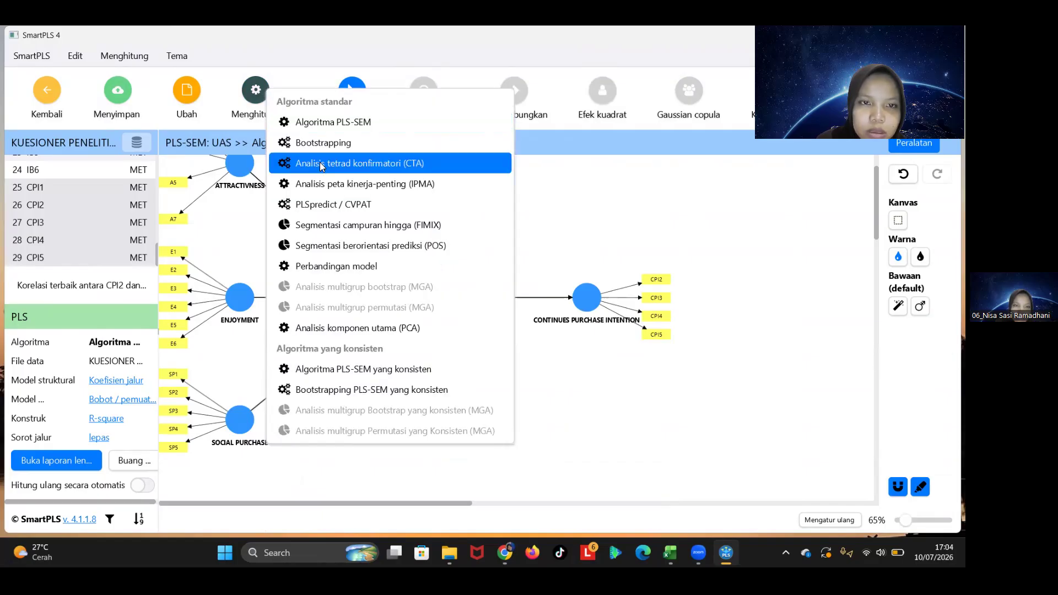
{"action": "left_click", "coordinate": [314, 121]}
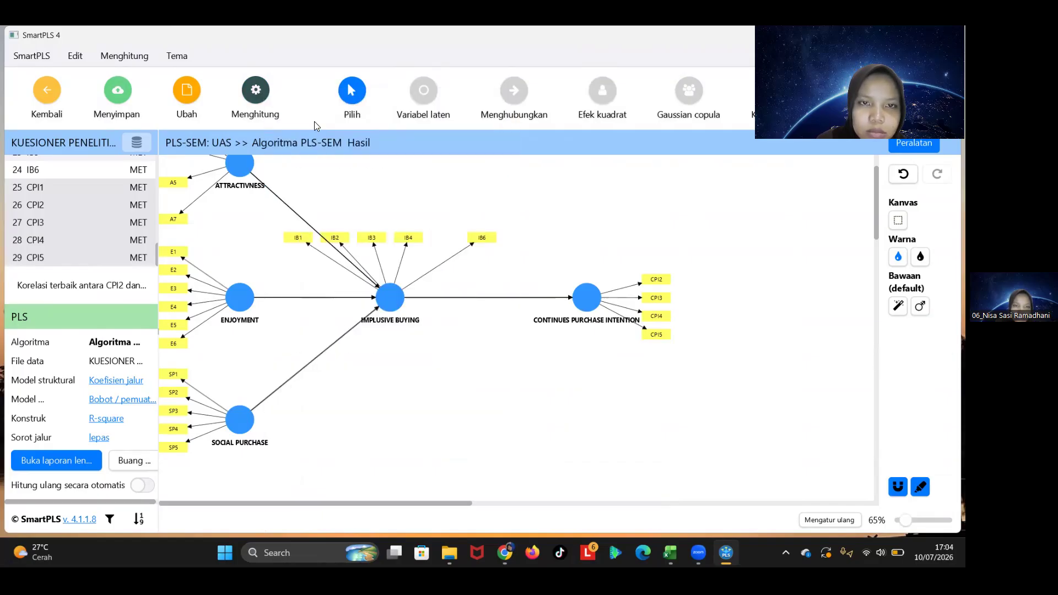
{"action": "left_click", "coordinate": [578, 486]}
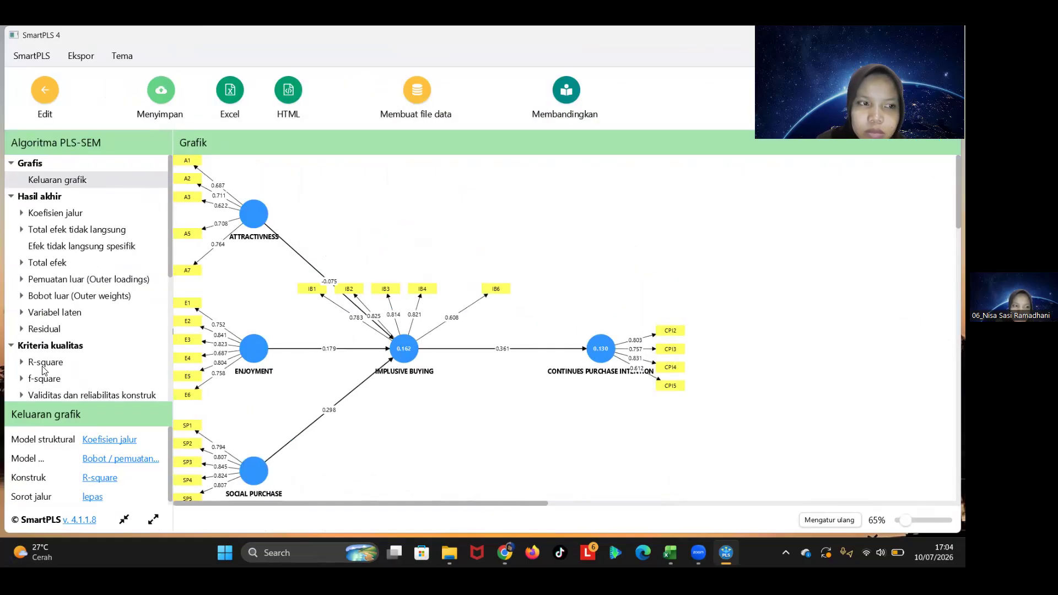
{"action": "left_click", "coordinate": [71, 281]}
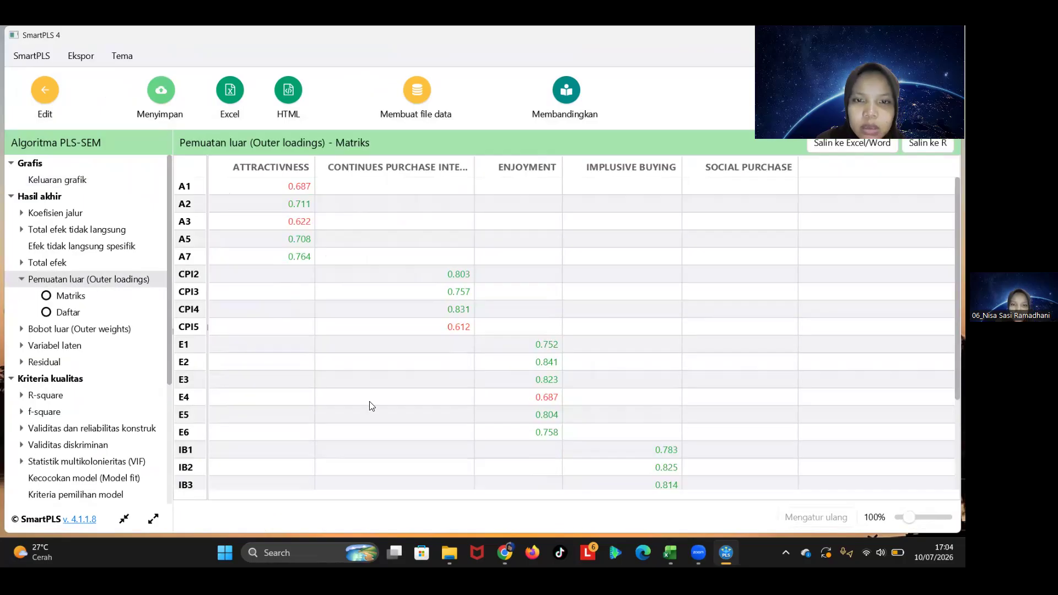
{"action": "scroll", "coordinate": [370, 407], "scroll_direction": "down", "scroll_amount": 3}
{"action": "scroll", "coordinate": [369, 406], "scroll_direction": "up", "scroll_amount": 3}
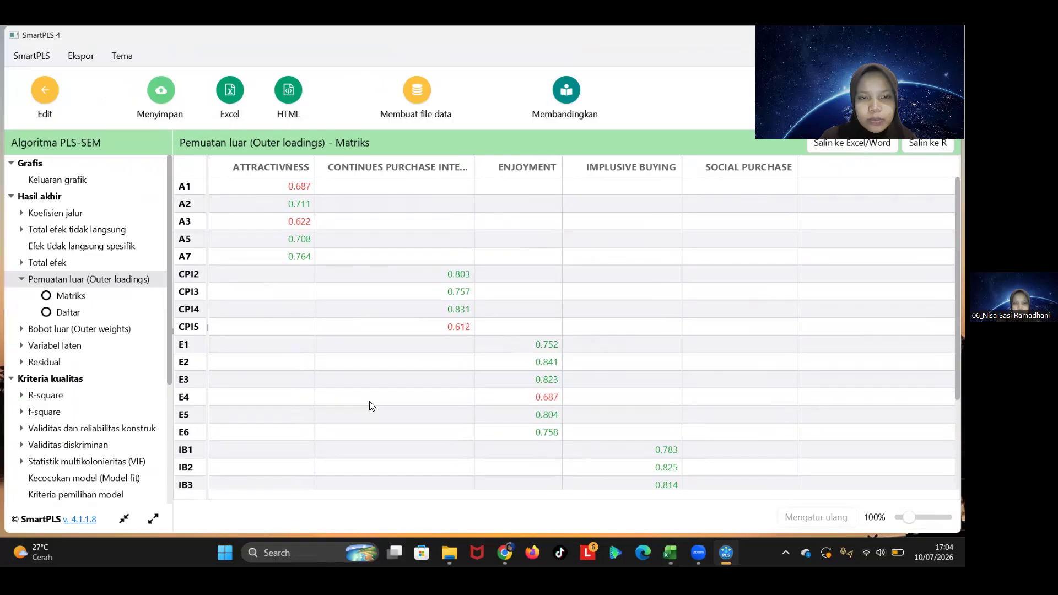
{"action": "scroll", "coordinate": [370, 406], "scroll_direction": "down", "scroll_amount": 3}
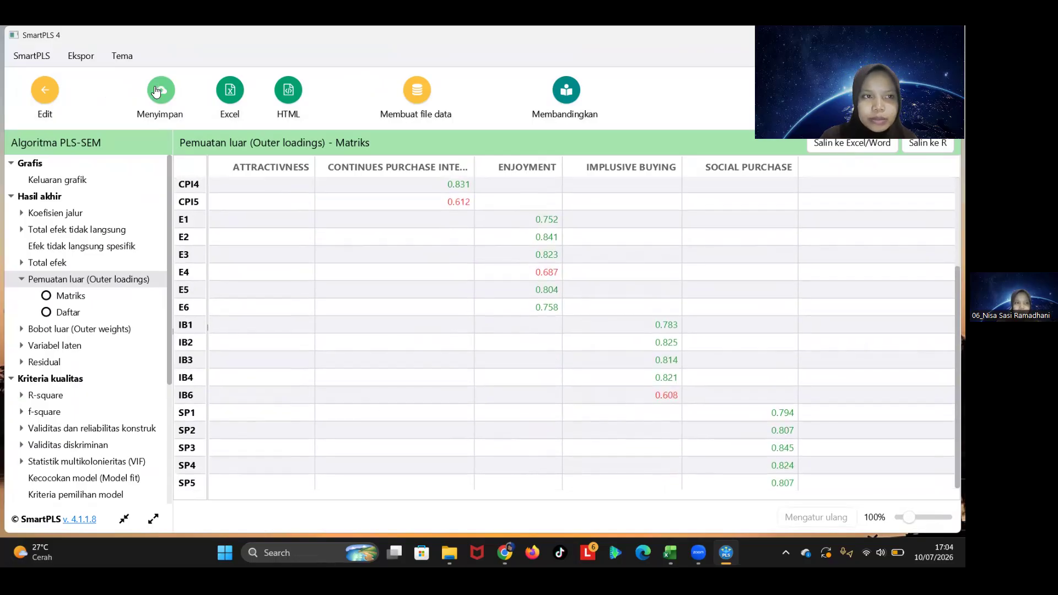
{"action": "scroll", "coordinate": [517, 298], "scroll_direction": "up", "scroll_amount": 3}
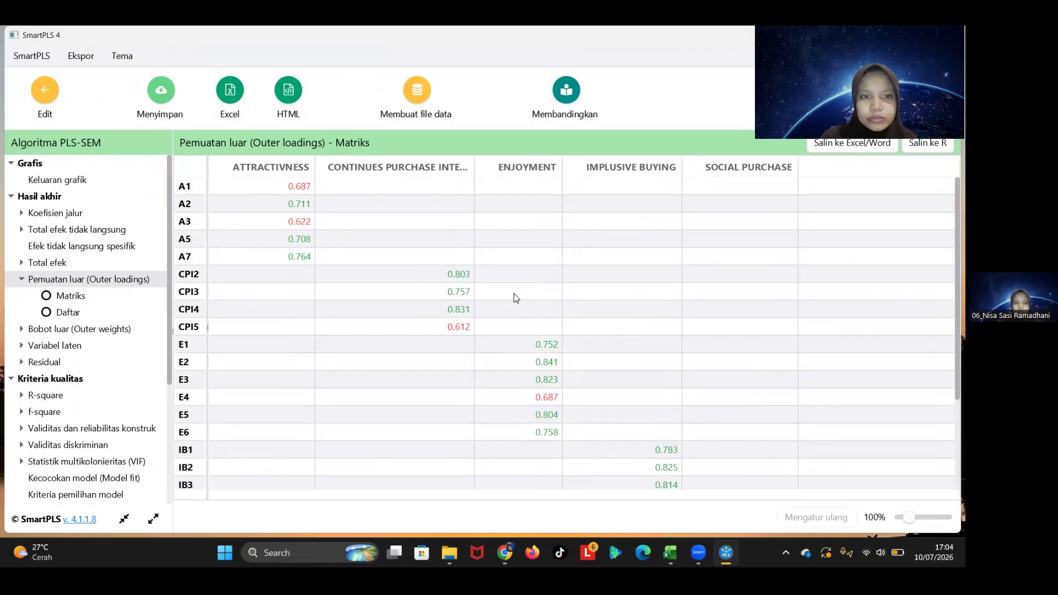
Step: Return to the model and delete indicator IB6 from IMPLUSIVE BUYING
{"action": "left_click", "coordinate": [45, 97]}
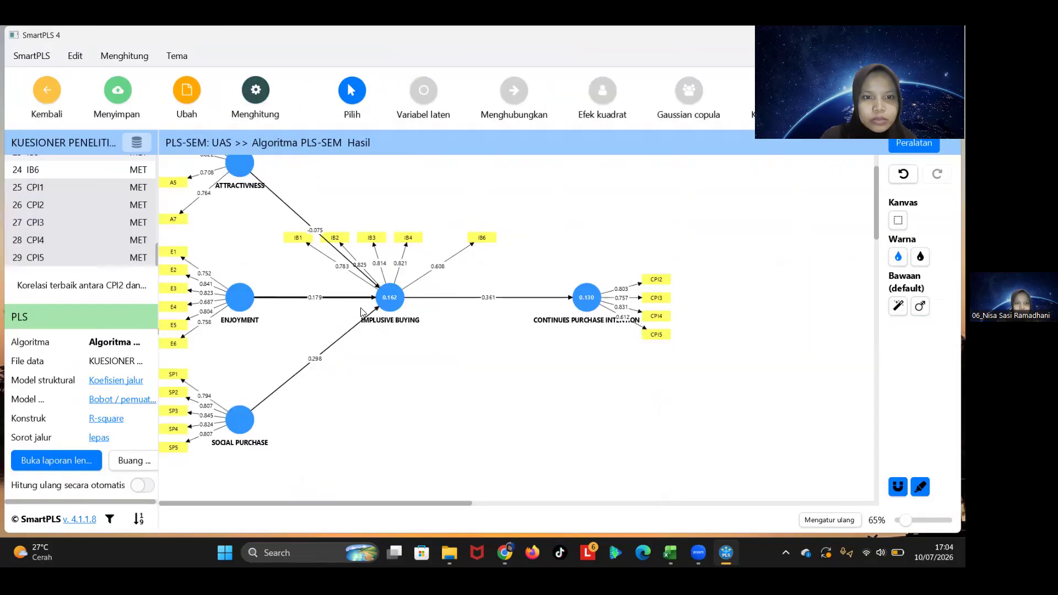
{"action": "left_click", "coordinate": [484, 239]}
{"action": "right_click", "coordinate": [487, 238]}
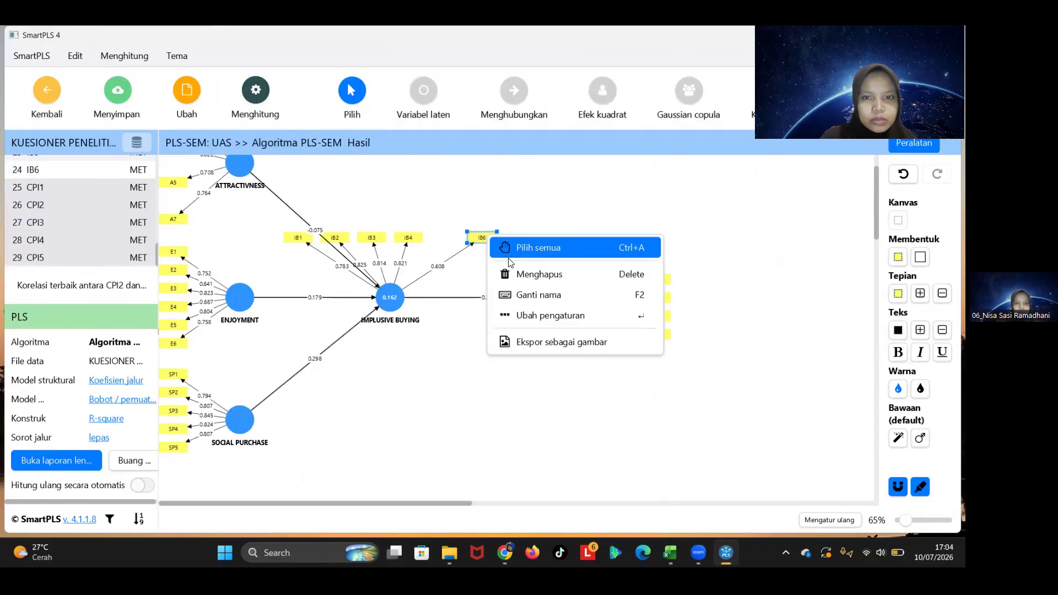
{"action": "left_click", "coordinate": [517, 272]}
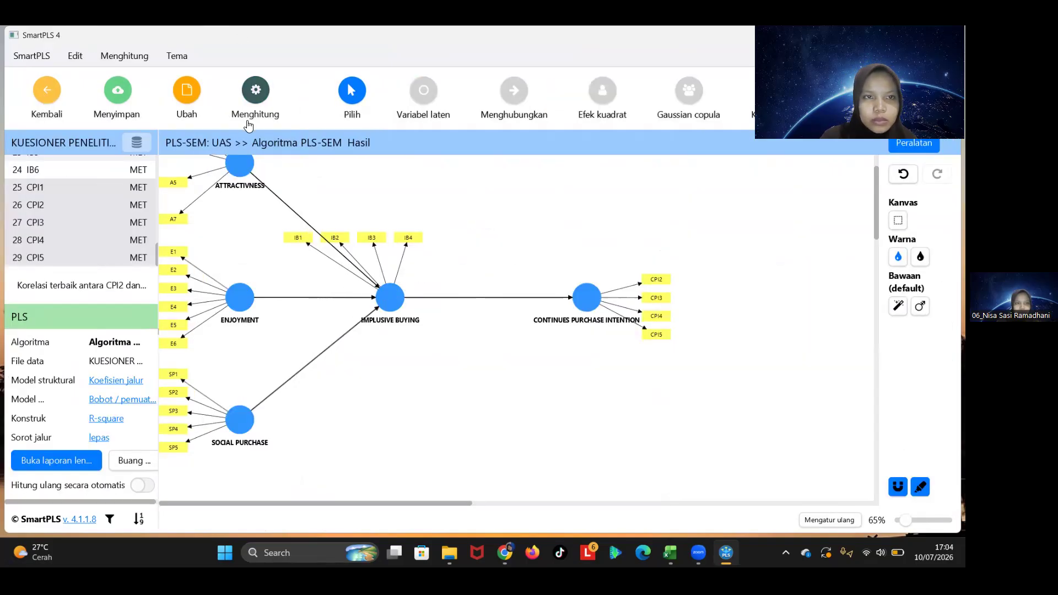
Step: Rerun the PLS-SEM algorithm without IB6 and review the outer loadings matrix for remaining low loadings
{"action": "left_click", "coordinate": [245, 97]}
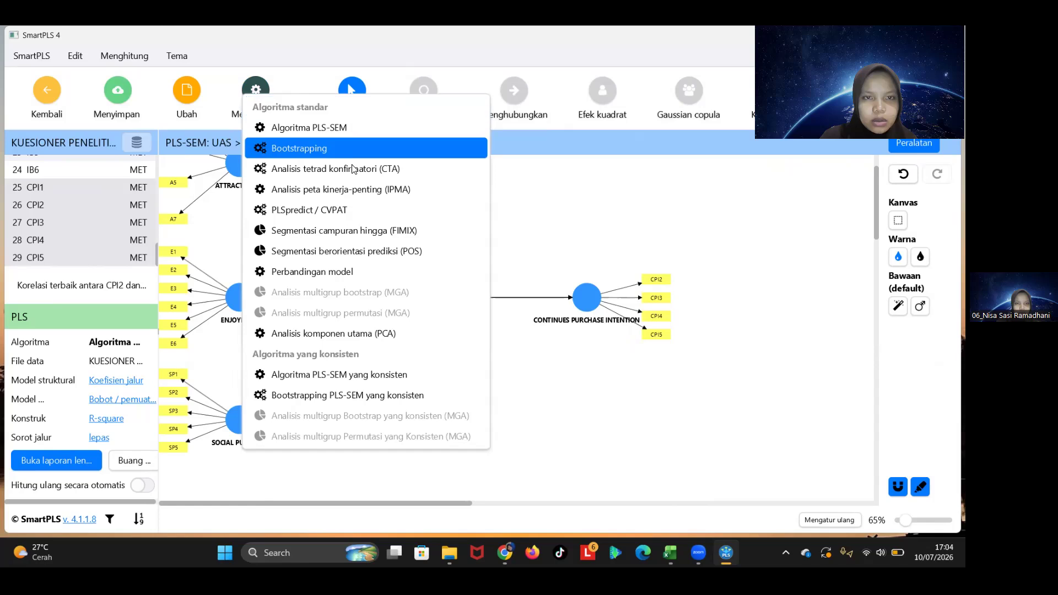
{"action": "left_click", "coordinate": [337, 122]}
{"action": "left_click", "coordinate": [582, 493]}
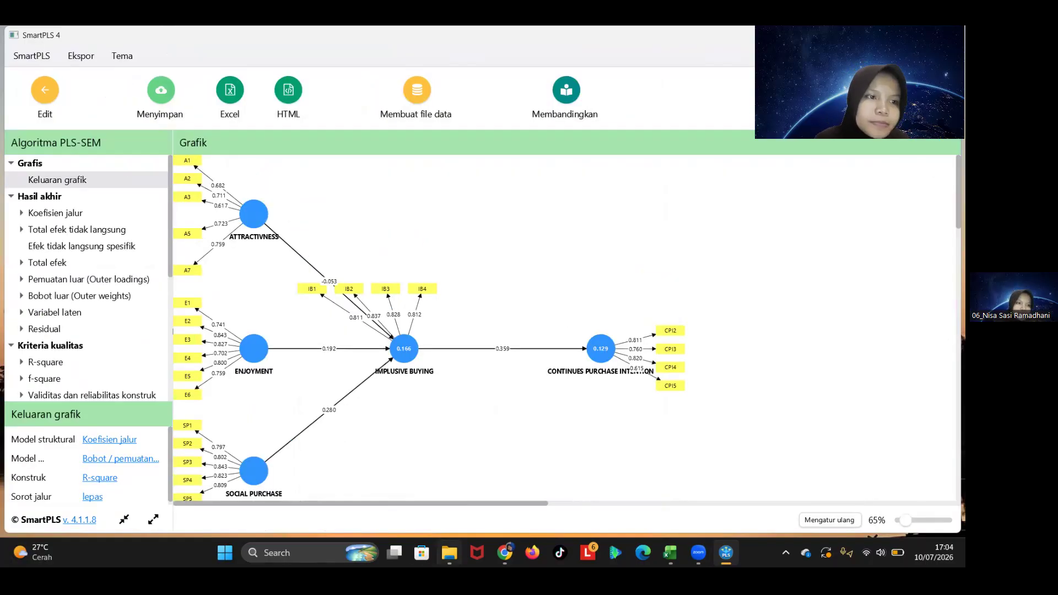
{"action": "left_click", "coordinate": [119, 284]}
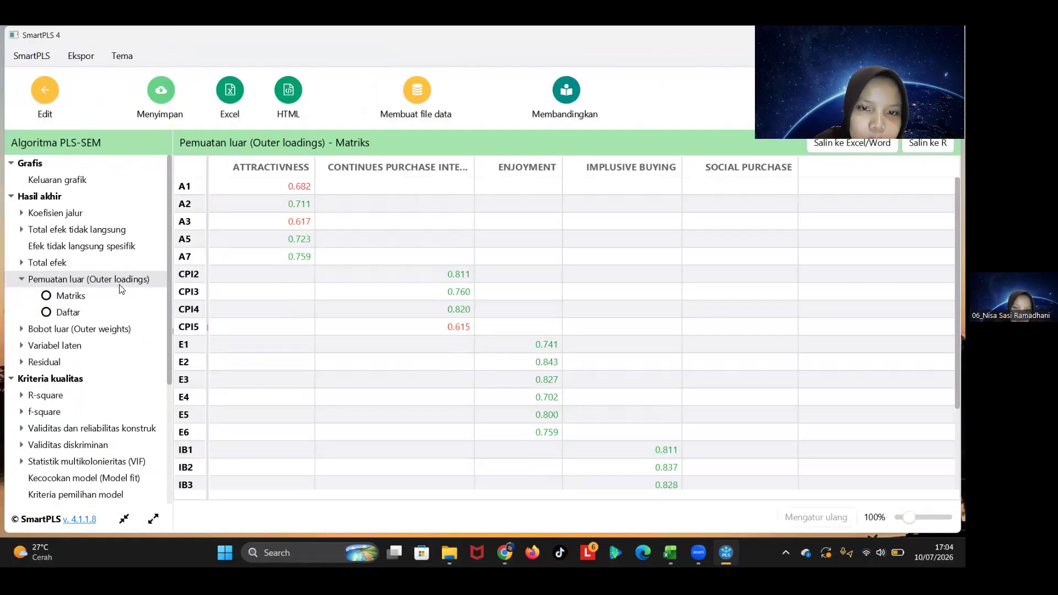
{"action": "scroll", "coordinate": [552, 414], "scroll_direction": "down", "scroll_amount": 2}
{"action": "scroll", "coordinate": [551, 413], "scroll_direction": "up", "scroll_amount": 2}
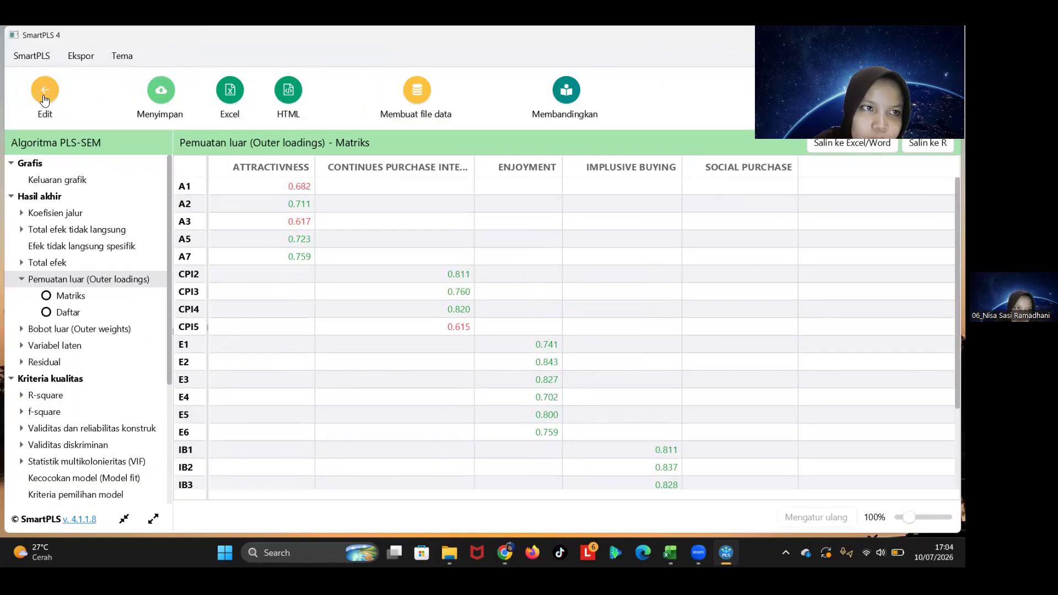
Step: Return to the model and delete indicator CPI5 from CONTINUES PURCHASE INTENTION
{"action": "left_click", "coordinate": [44, 95]}
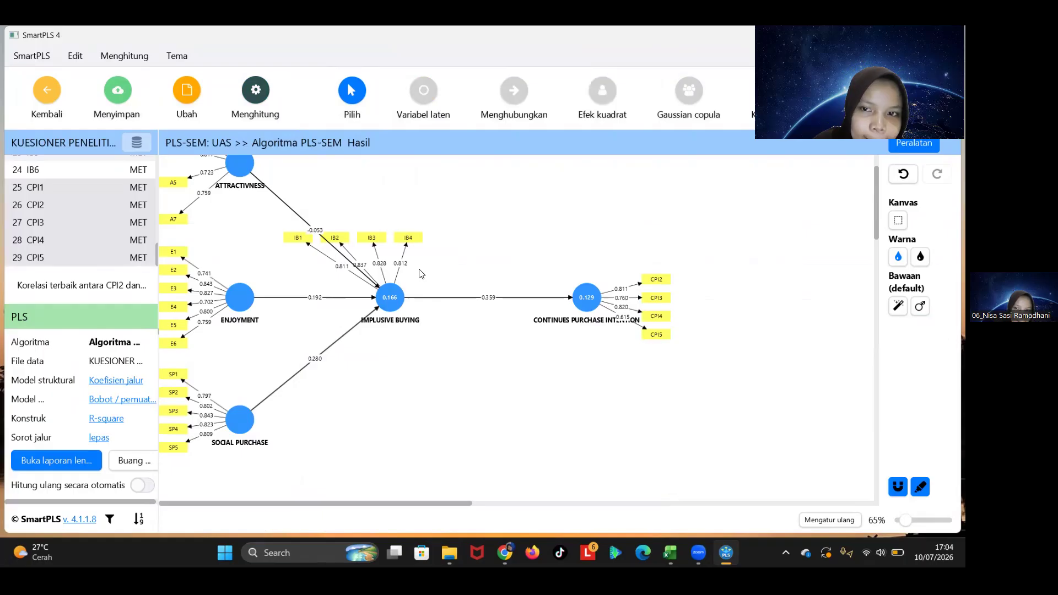
{"action": "left_click", "coordinate": [668, 338]}
{"action": "right_click", "coordinate": [668, 339]}
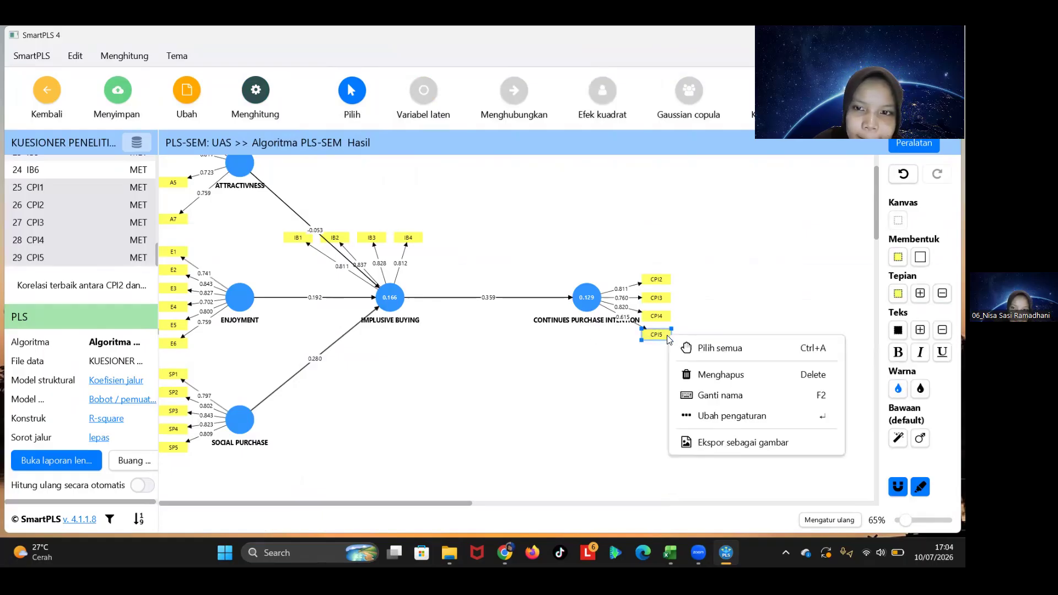
{"action": "left_click", "coordinate": [706, 376]}
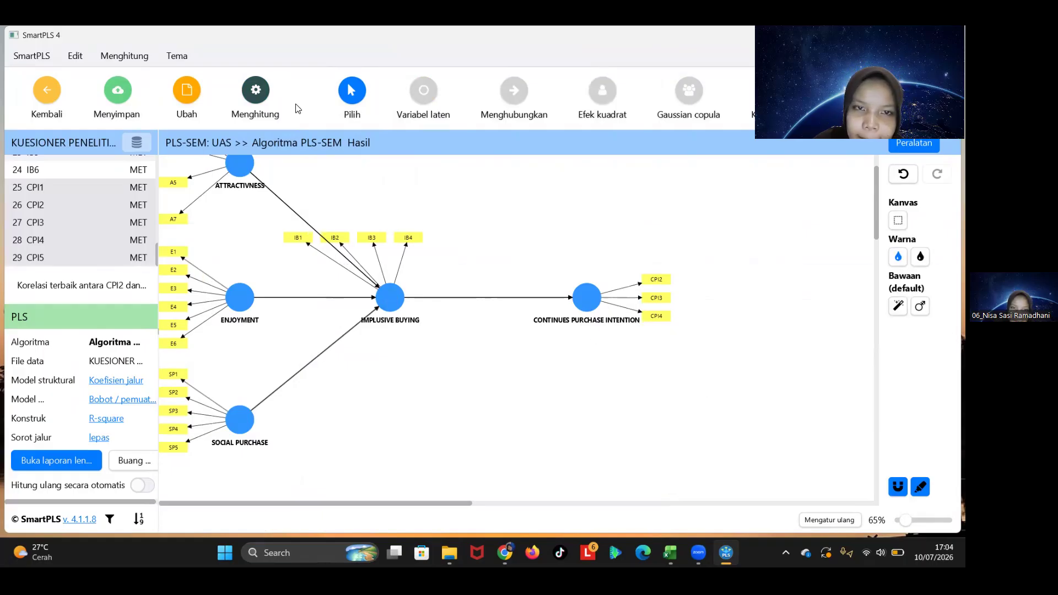
Step: Recalculate the model without CPI5 using the PLS-SEM algorithm and check the outer loadings matrix for indicators below the threshold
{"action": "left_click", "coordinate": [263, 98]}
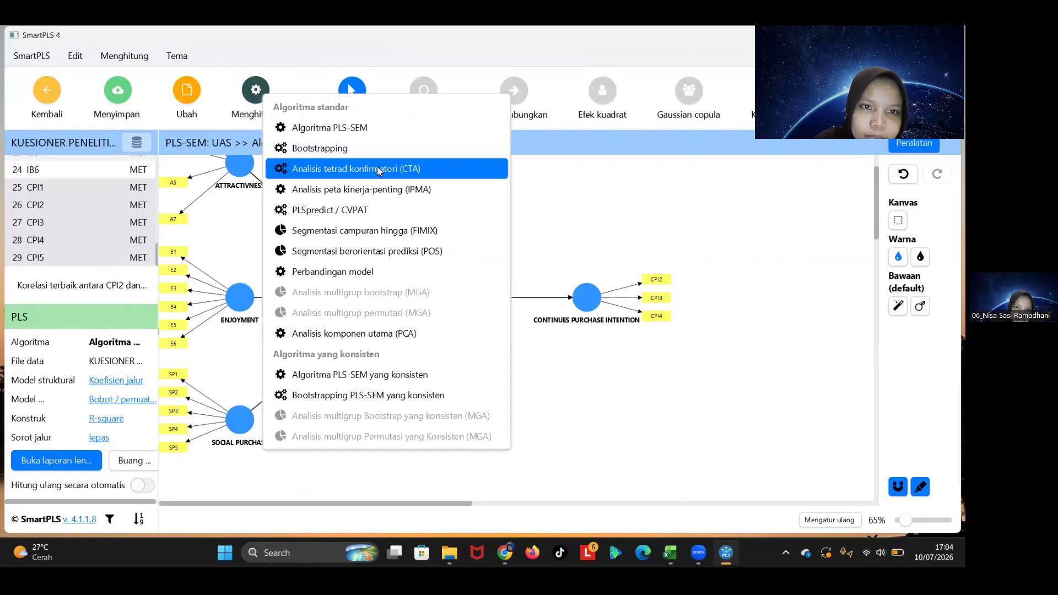
{"action": "left_click", "coordinate": [369, 130]}
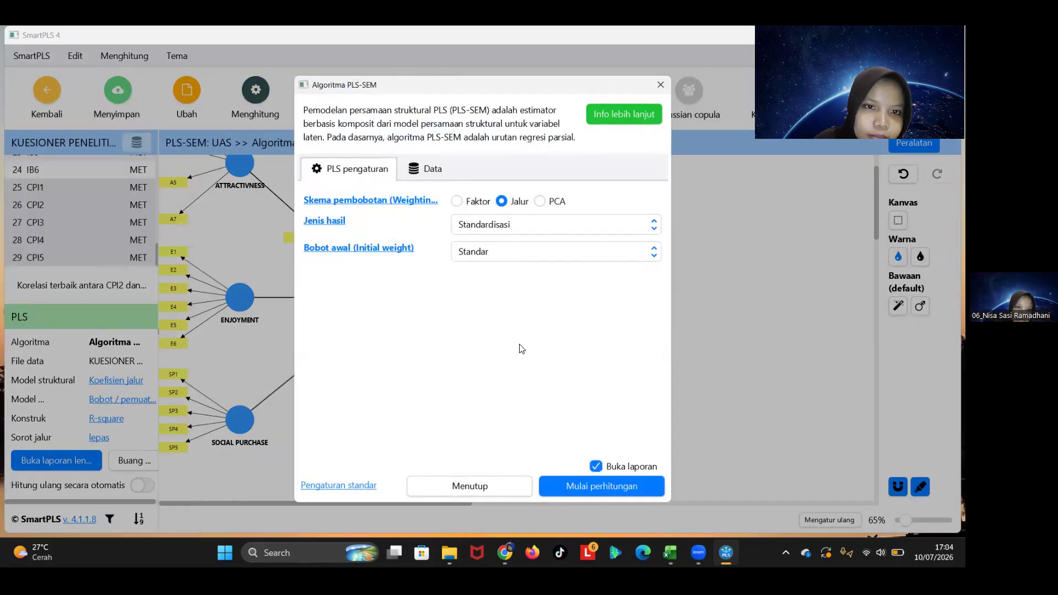
{"action": "left_click", "coordinate": [588, 484]}
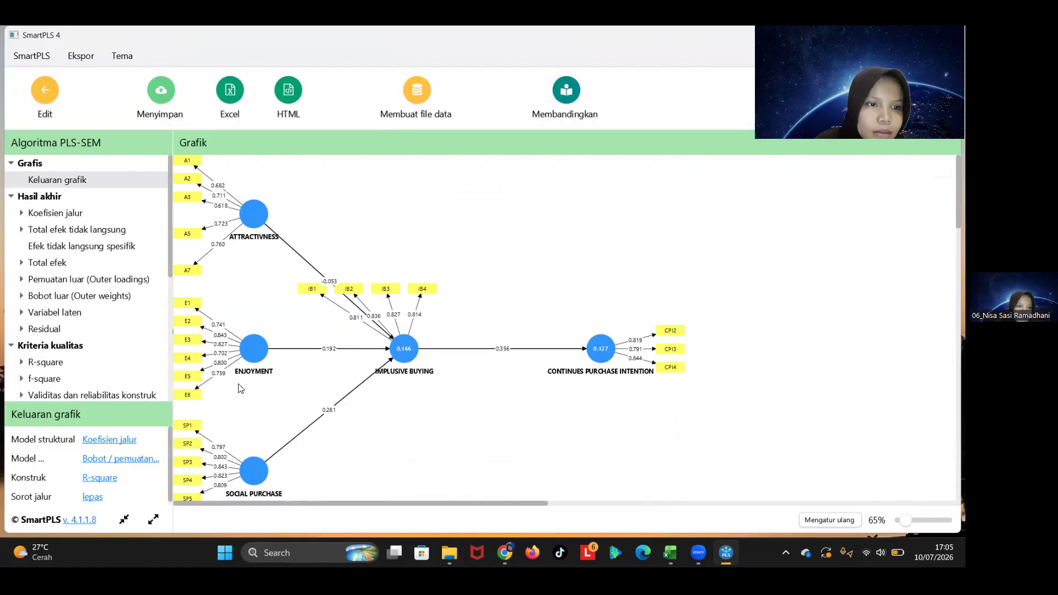
{"action": "left_click", "coordinate": [141, 278]}
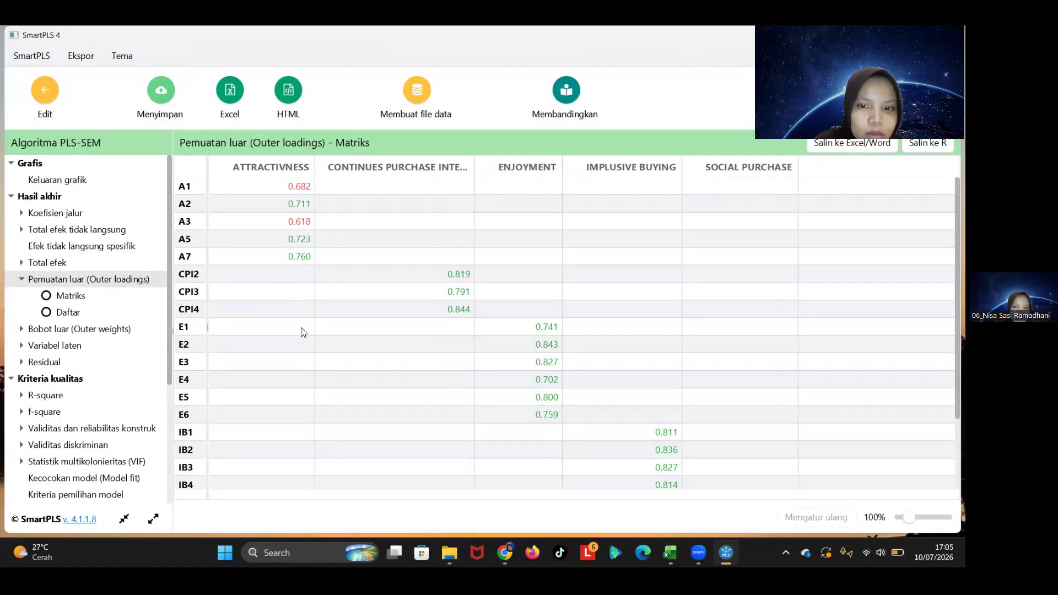
{"action": "scroll", "coordinate": [303, 330], "scroll_direction": "down", "scroll_amount": 2}
{"action": "scroll", "coordinate": [303, 330], "scroll_direction": "up", "scroll_amount": 2}
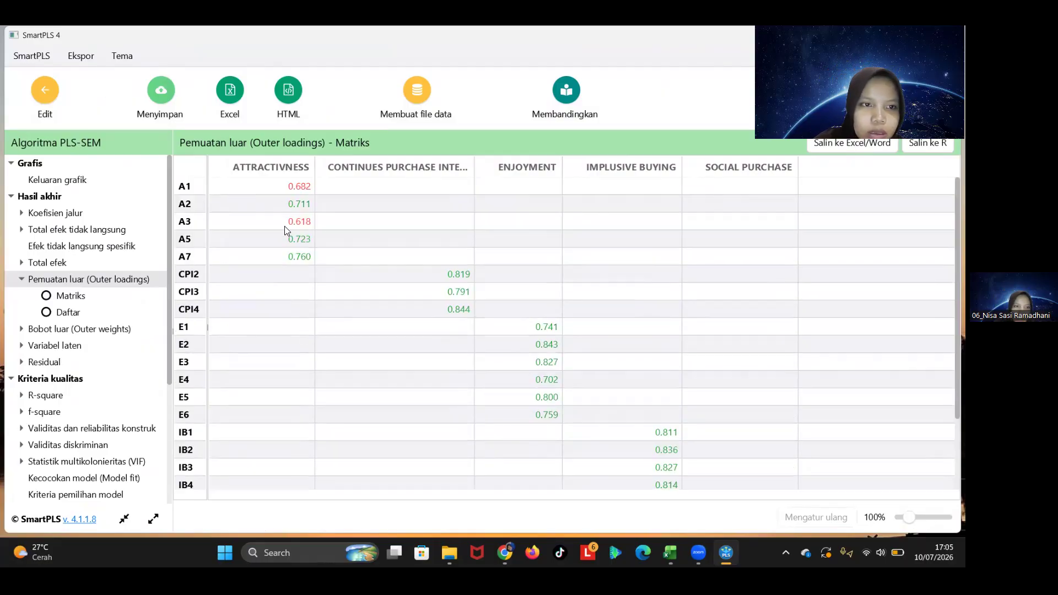
Step: Return to the model, rerun the PLS-SEM algorithm on the same indicators and reopen the outer loadings matrix
{"action": "left_click", "coordinate": [62, 93]}
{"action": "left_click", "coordinate": [268, 103]}
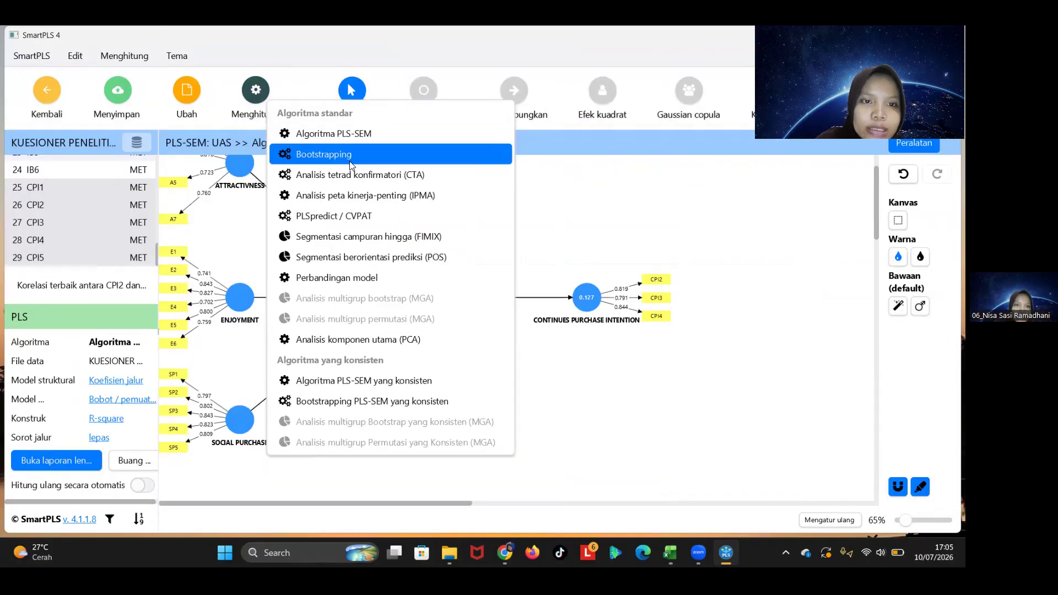
{"action": "left_click", "coordinate": [349, 139]}
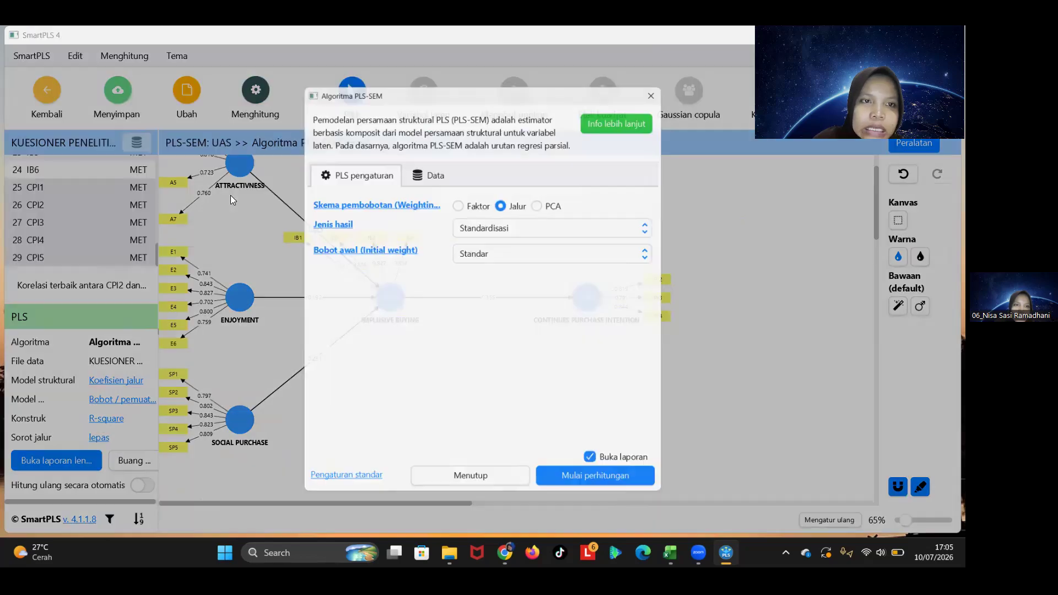
{"action": "left_click", "coordinate": [582, 478]}
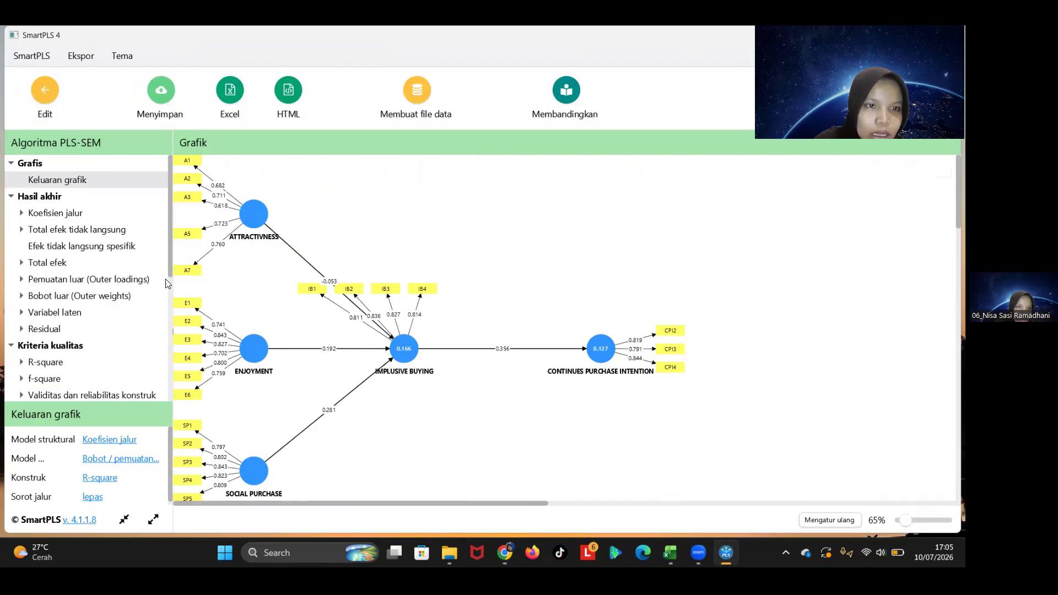
{"action": "left_click", "coordinate": [58, 283]}
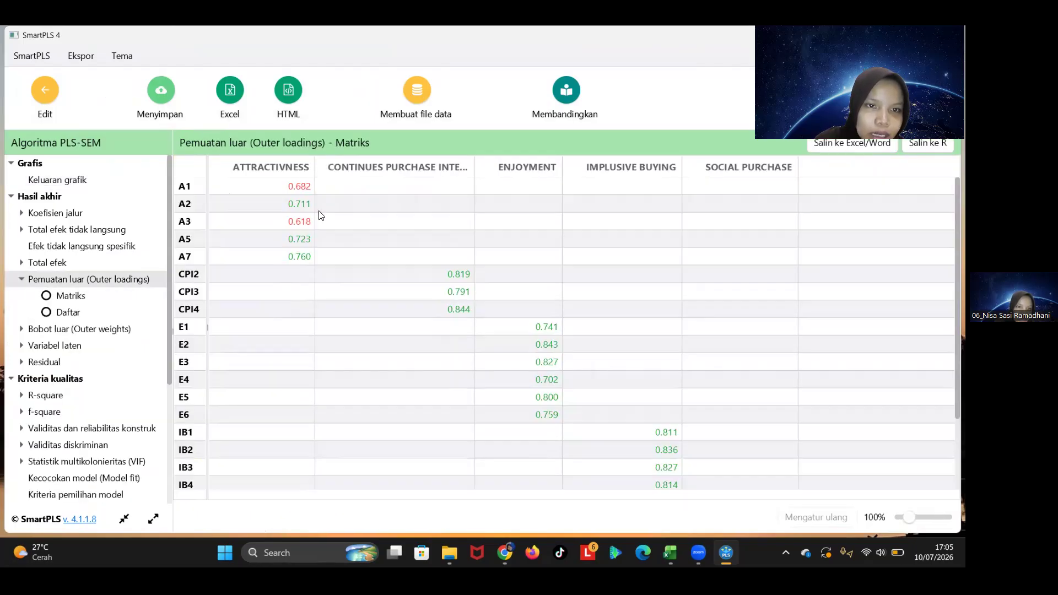
Step: Return to the model and delete indicator A3 from ATTRACTIVNESS
{"action": "left_click", "coordinate": [45, 90]}
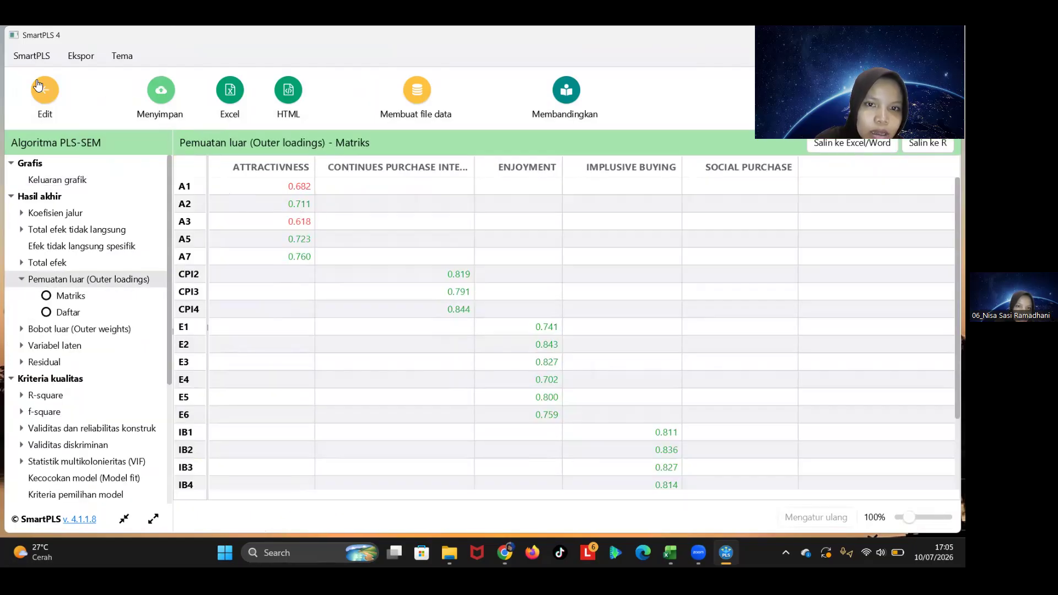
{"action": "scroll", "coordinate": [204, 190], "scroll_direction": "up", "scroll_amount": 1}
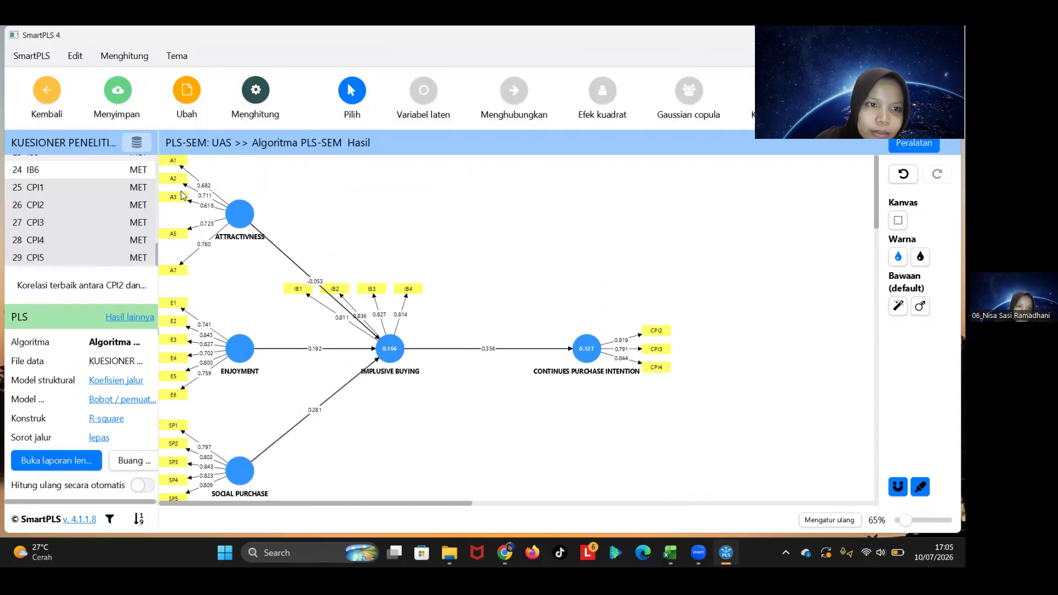
{"action": "left_click", "coordinate": [179, 196]}
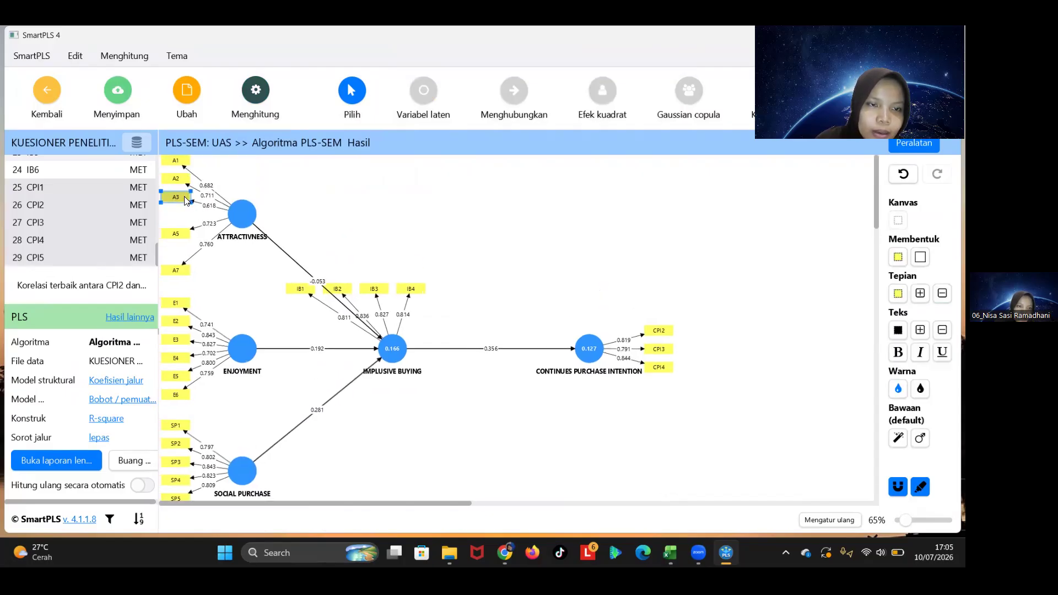
{"action": "right_click", "coordinate": [184, 197]}
{"action": "left_click", "coordinate": [223, 245]}
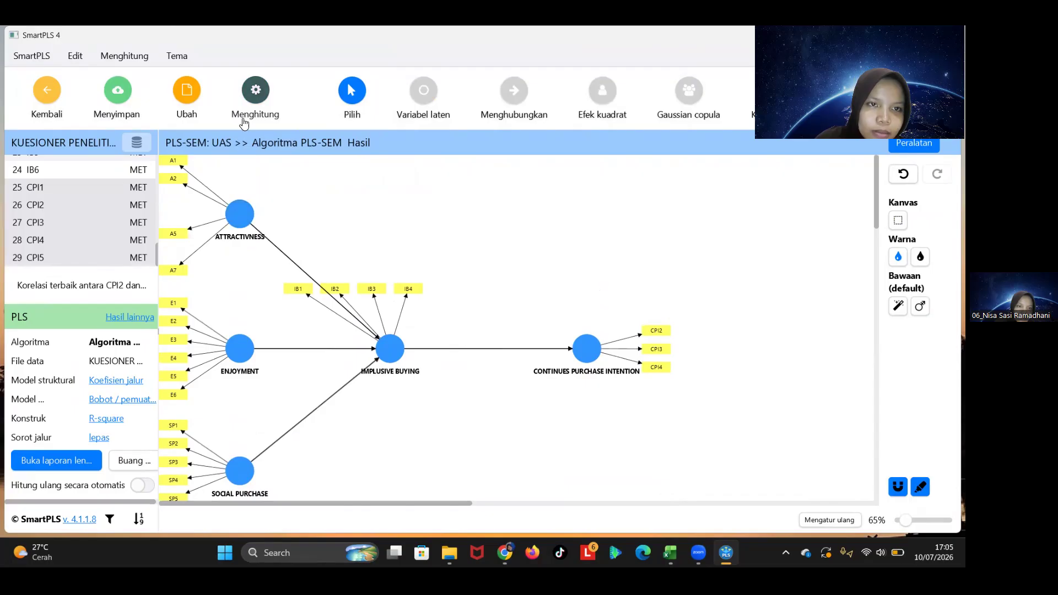
Step: Recalculate the model without A3 using the PLS-SEM algorithm and open the outer loadings matrix
{"action": "left_click", "coordinate": [255, 95]}
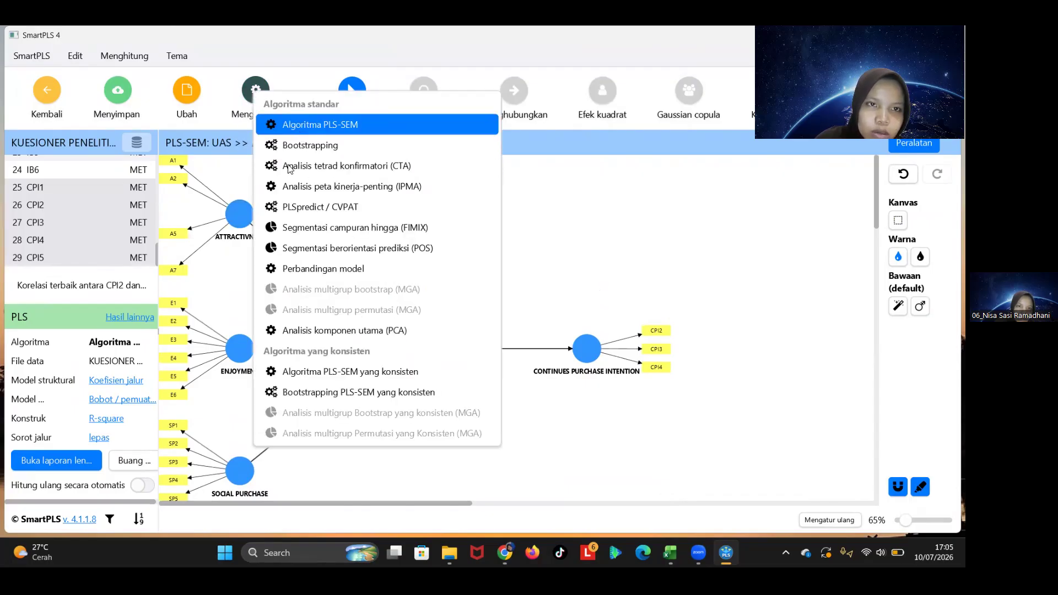
{"action": "left_click", "coordinate": [301, 127]}
{"action": "left_click", "coordinate": [573, 486]}
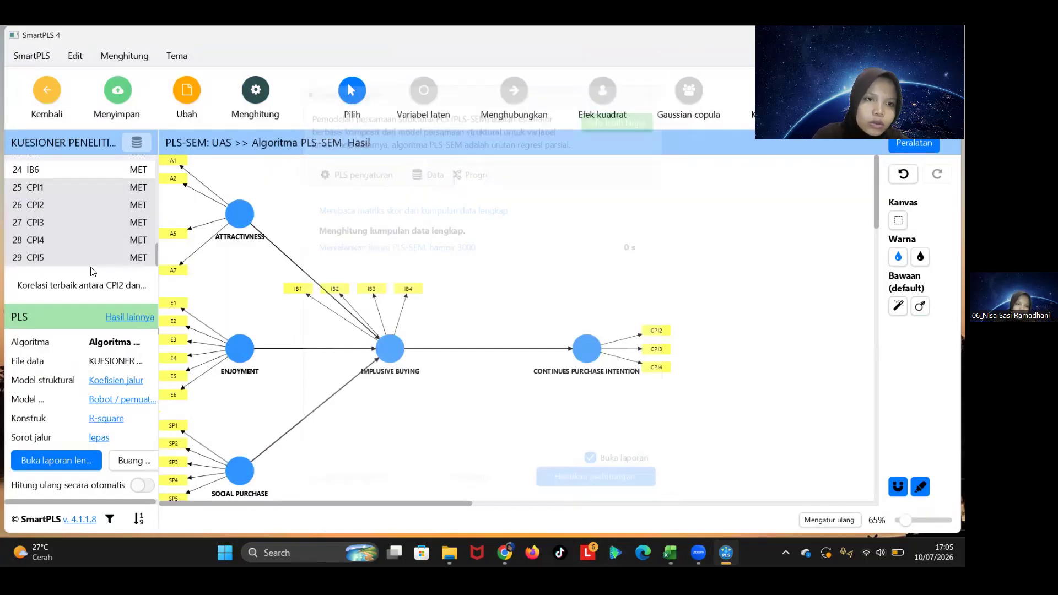
{"action": "left_click", "coordinate": [81, 286]}
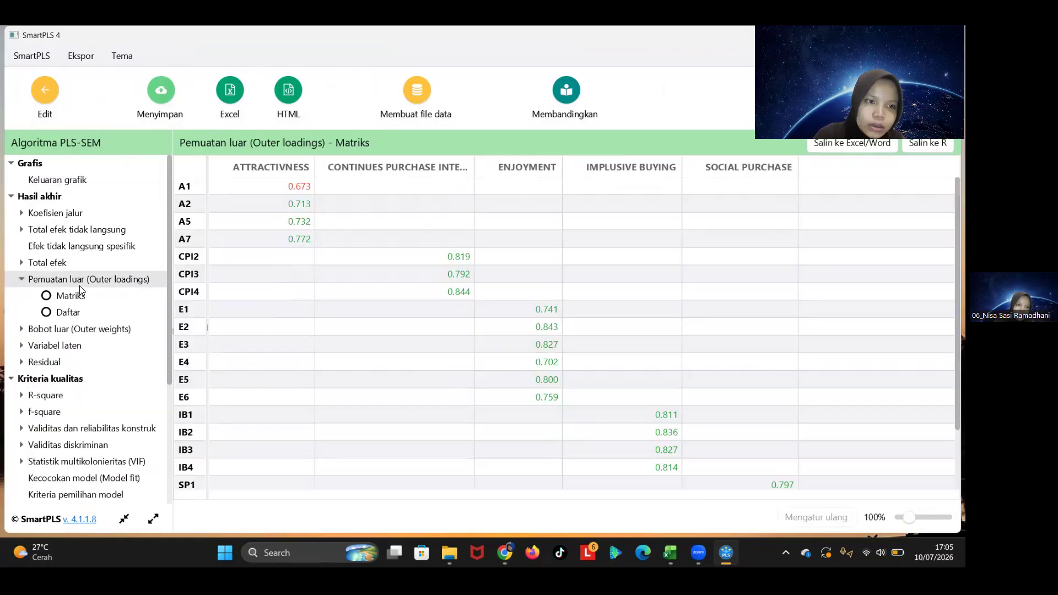
Step: Return to the model and delete indicator A1 from ATTRACTIVNESS
{"action": "left_click", "coordinate": [46, 95]}
{"action": "left_click", "coordinate": [166, 158]}
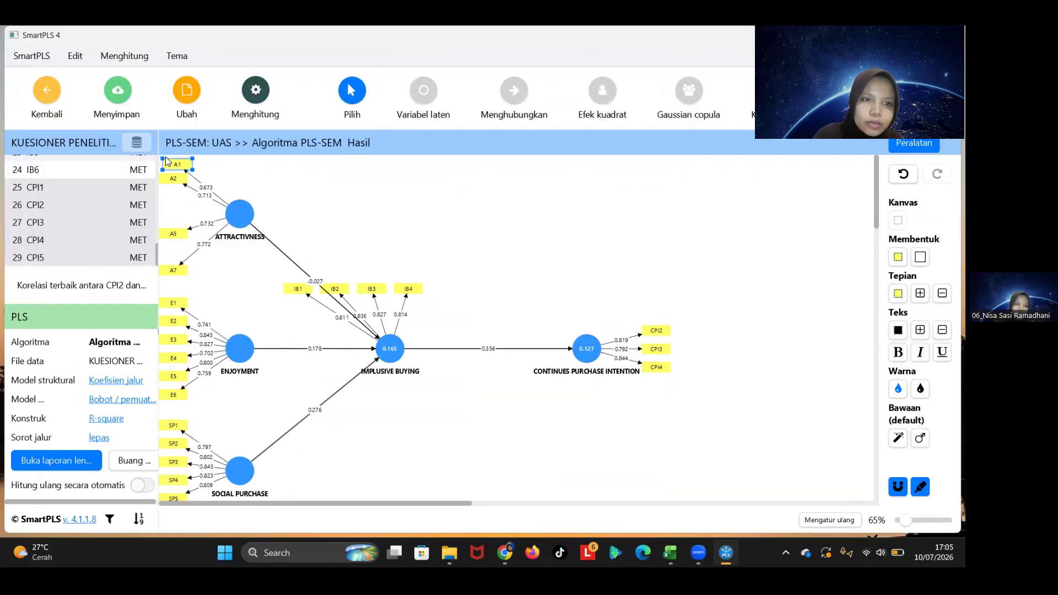
{"action": "right_click", "coordinate": [166, 158]}
{"action": "left_click", "coordinate": [208, 198]}
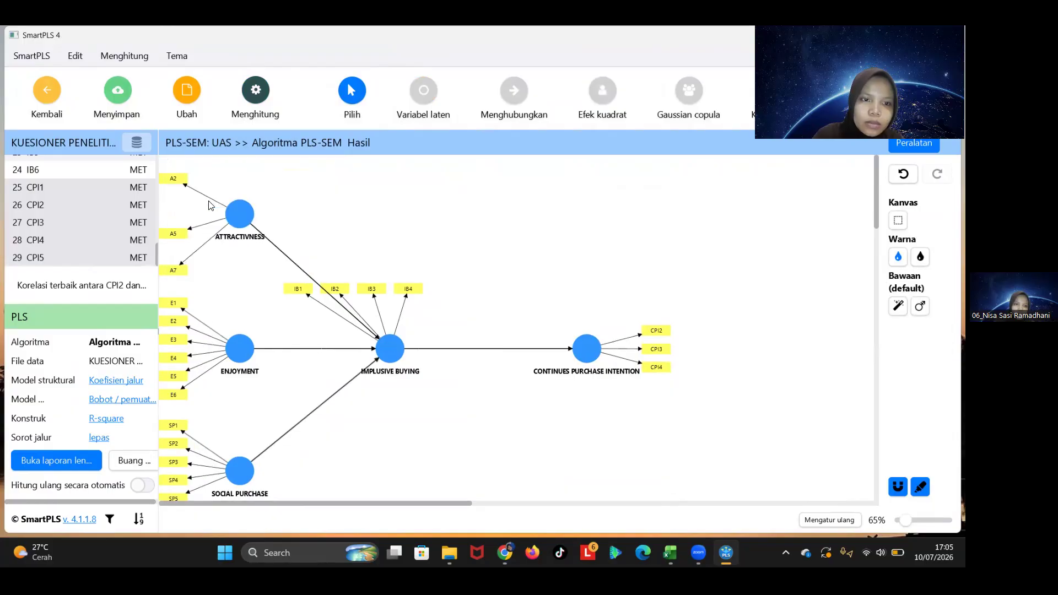
Step: Stack A2, A5 and A7 closely beside ATTRACTIVNESS and spread IB2, IB3 and IB4 out above IMPLUSIVE BUYING
{"action": "left_click_drag", "start_coordinate": [171, 181], "coordinate": [171, 213]}
{"action": "left_click_drag", "start_coordinate": [175, 269], "coordinate": [180, 231]}
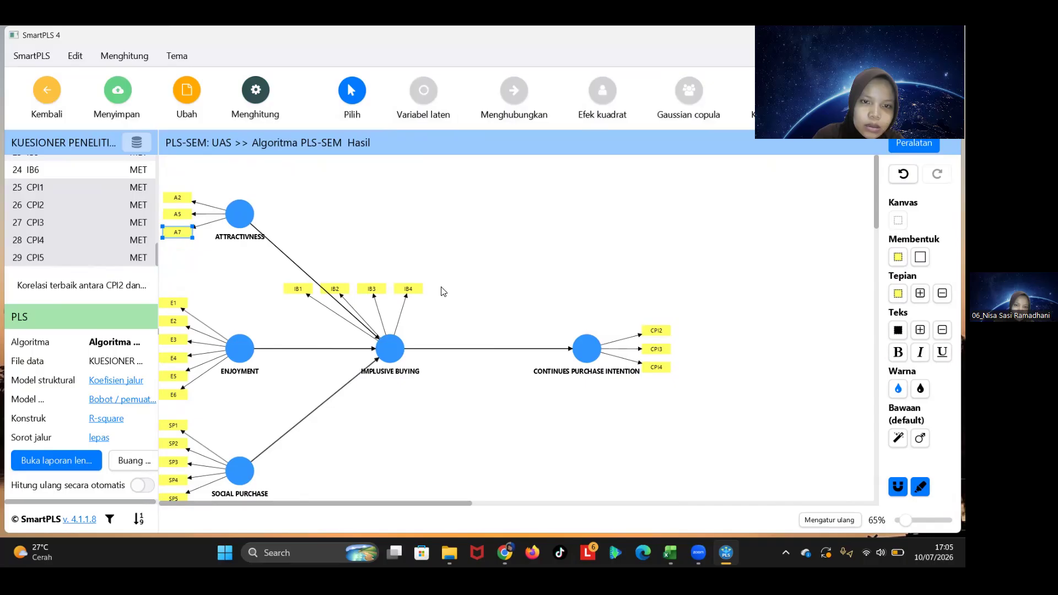
{"action": "left_click_drag", "start_coordinate": [417, 291], "coordinate": [476, 286]}
{"action": "left_click_drag", "start_coordinate": [373, 284], "coordinate": [398, 279]}
{"action": "left_click_drag", "start_coordinate": [330, 289], "coordinate": [344, 283]}
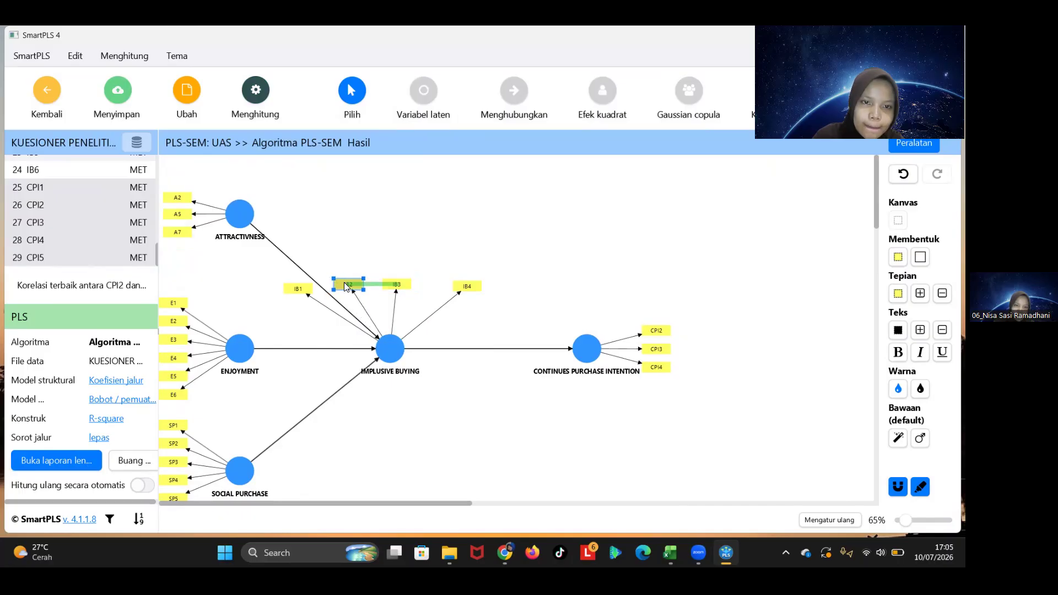
Step: Rerun the PLS-SEM algorithm without A1 and review the outer loadings of all remaining indicators
{"action": "left_click", "coordinate": [252, 104]}
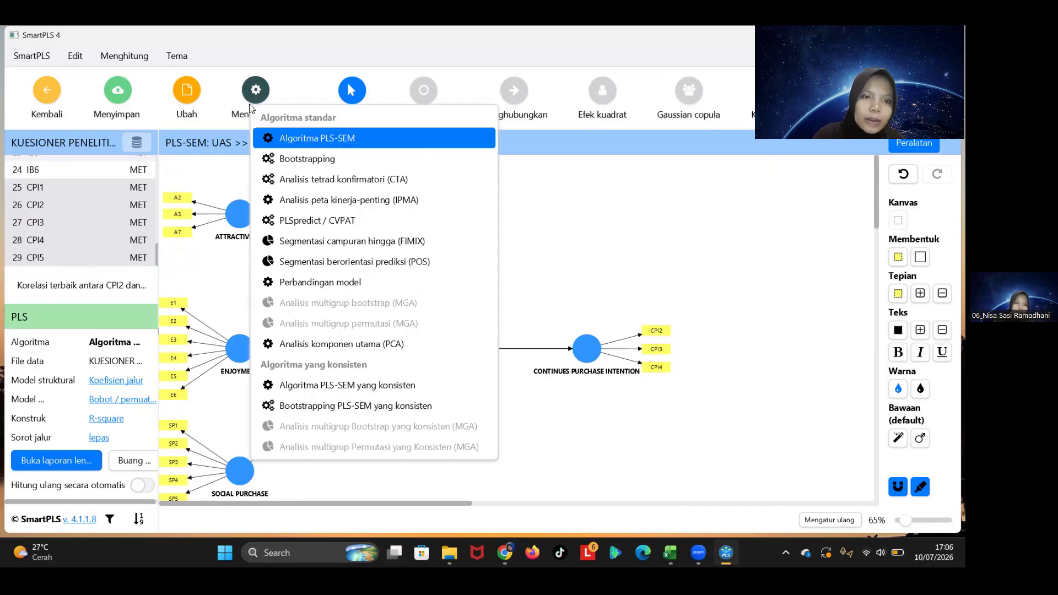
{"action": "left_click", "coordinate": [337, 137]}
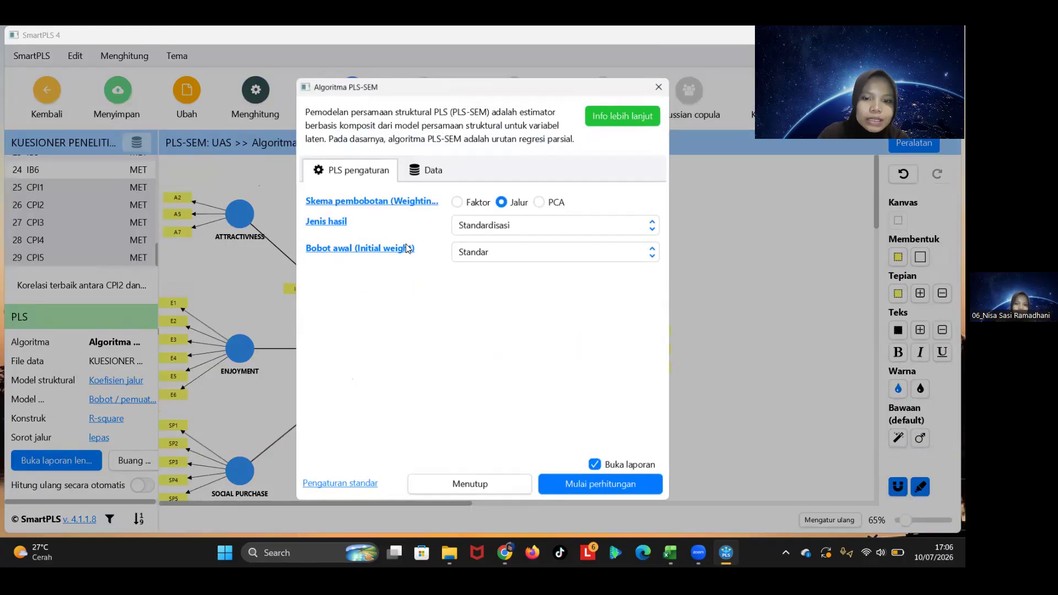
{"action": "left_click", "coordinate": [612, 481]}
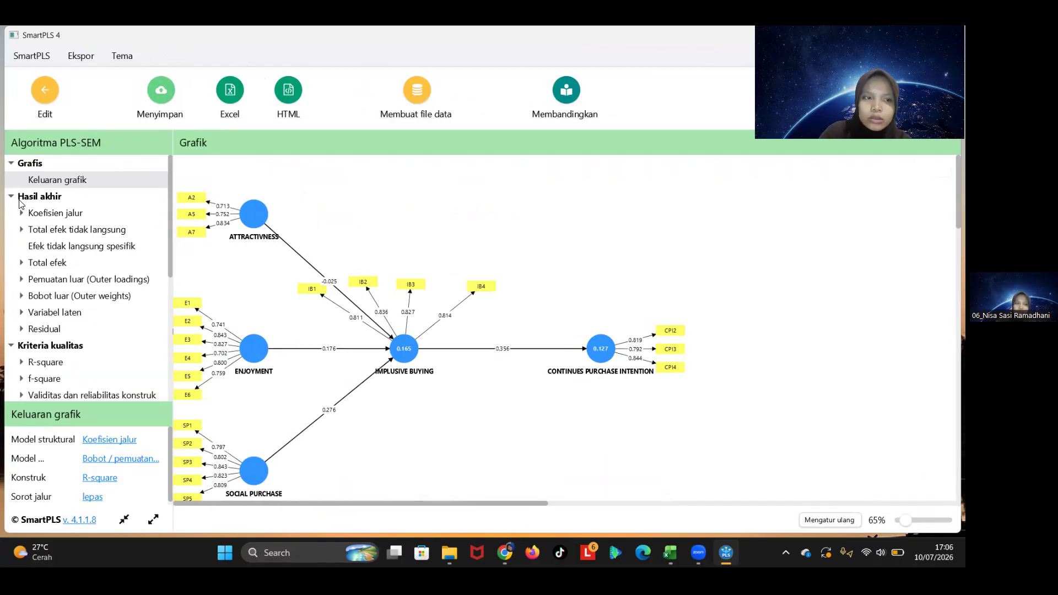
{"action": "left_click", "coordinate": [85, 279]}
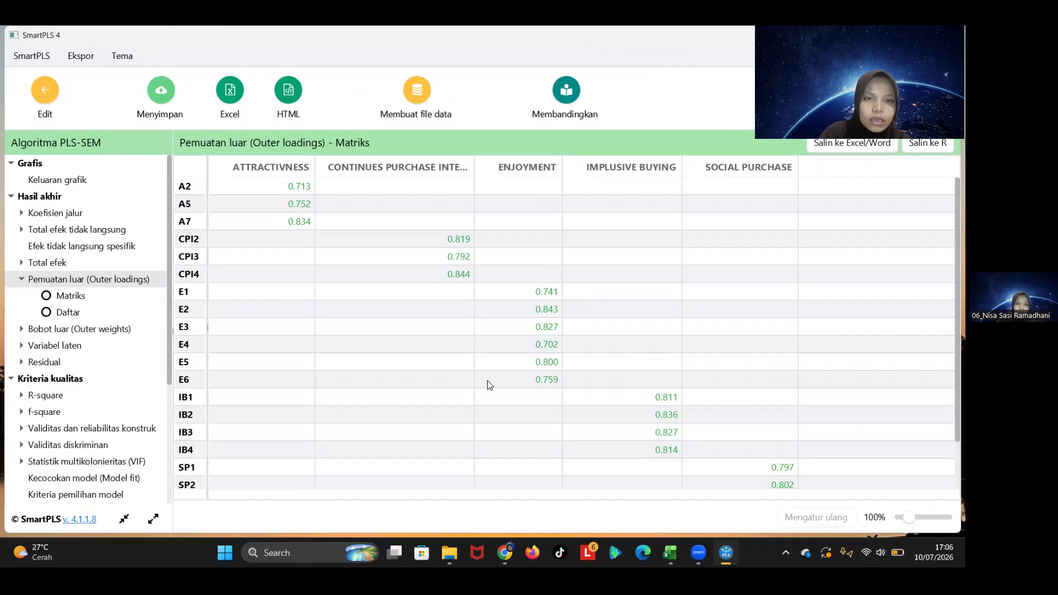
{"action": "scroll", "coordinate": [487, 383], "scroll_direction": "down", "scroll_amount": 1}
{"action": "scroll", "coordinate": [489, 384], "scroll_direction": "up", "scroll_amount": 1}
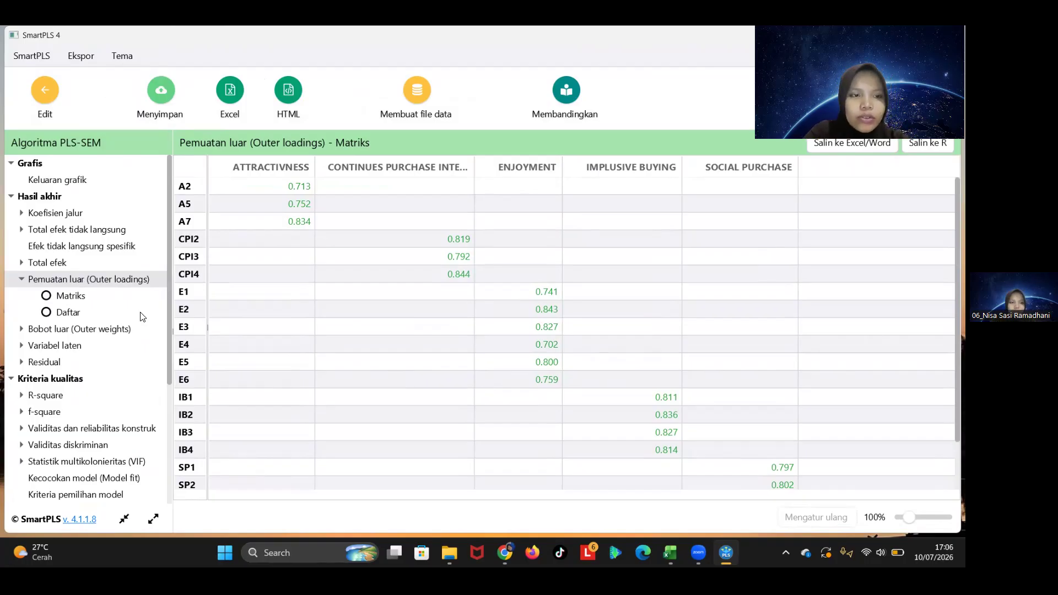
Step: Examine the construct reliability and validity summary for Cronbach's alpha, composite reliability and AVE, and collapse the expanded result sections
{"action": "left_click", "coordinate": [101, 430]}
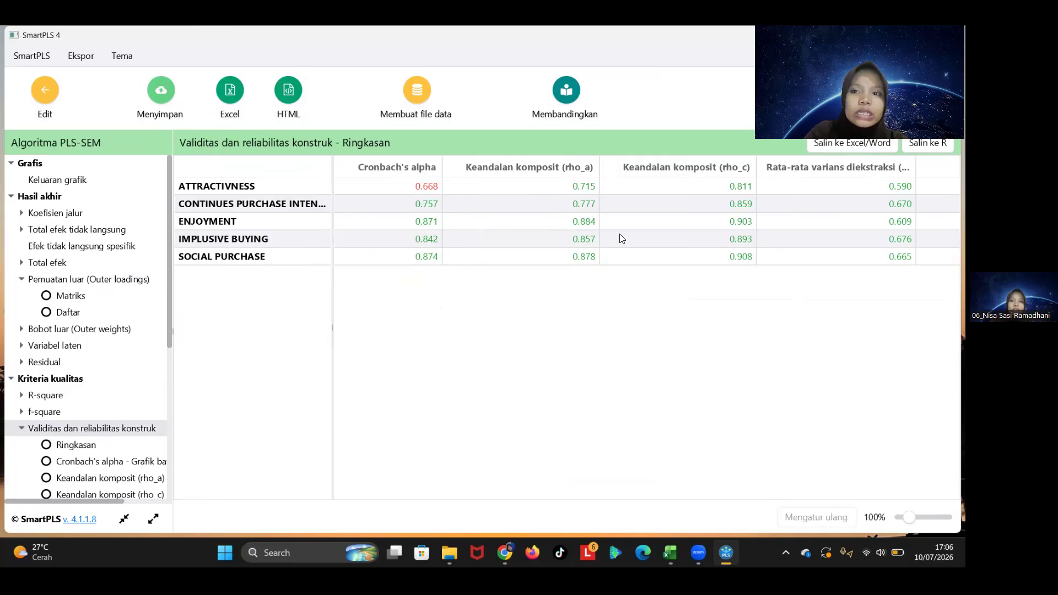
{"action": "left_click", "coordinate": [952, 170]}
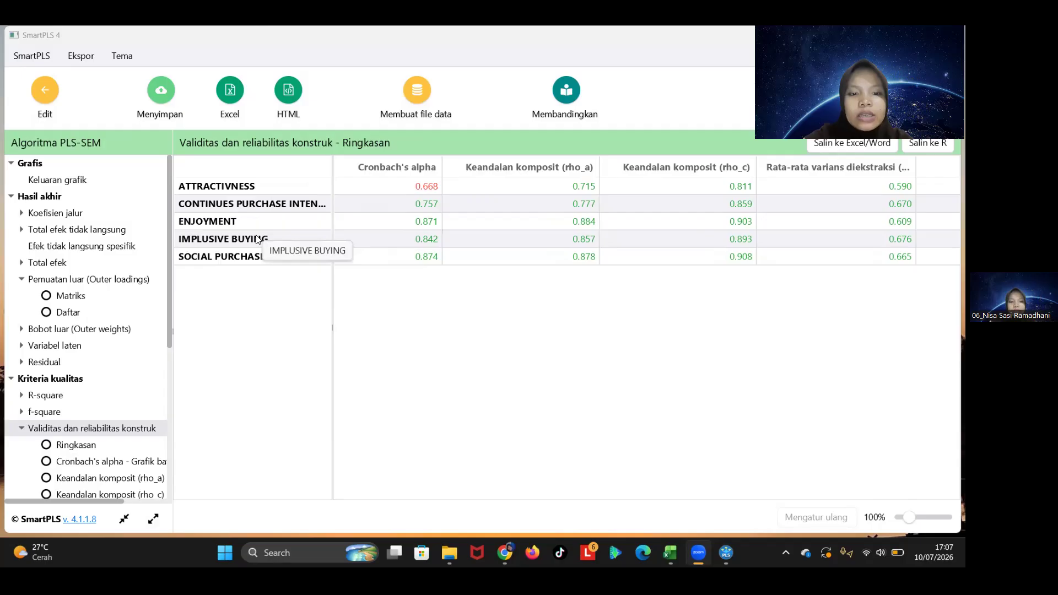
{"action": "left_click", "coordinate": [22, 428]}
{"action": "left_click", "coordinate": [20, 281]}
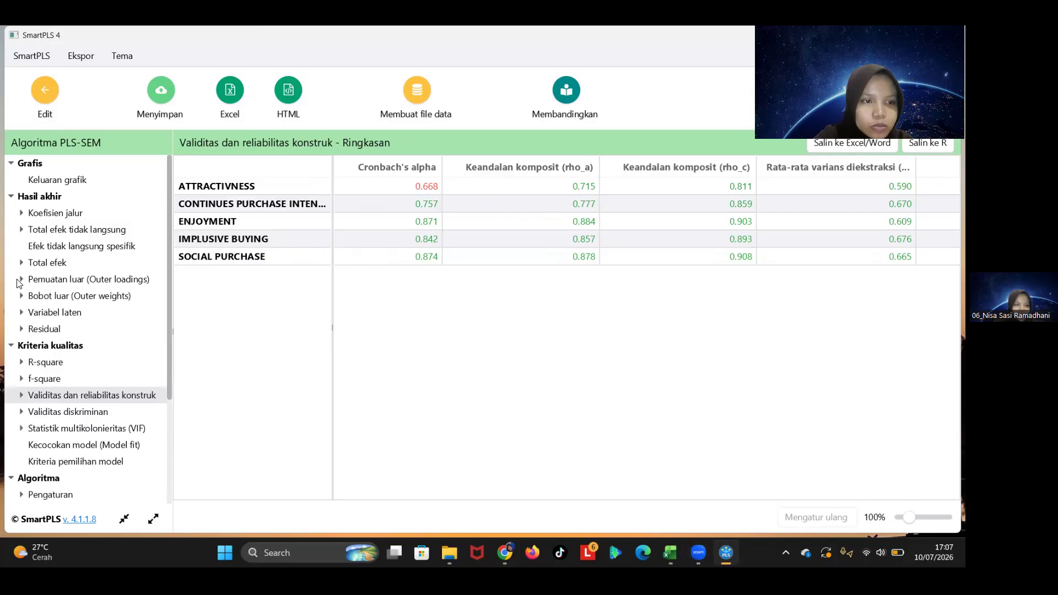
Step: Examine the path coefficients matrix between the constructs, followed by the f-square effect size matrix
{"action": "left_click", "coordinate": [41, 216]}
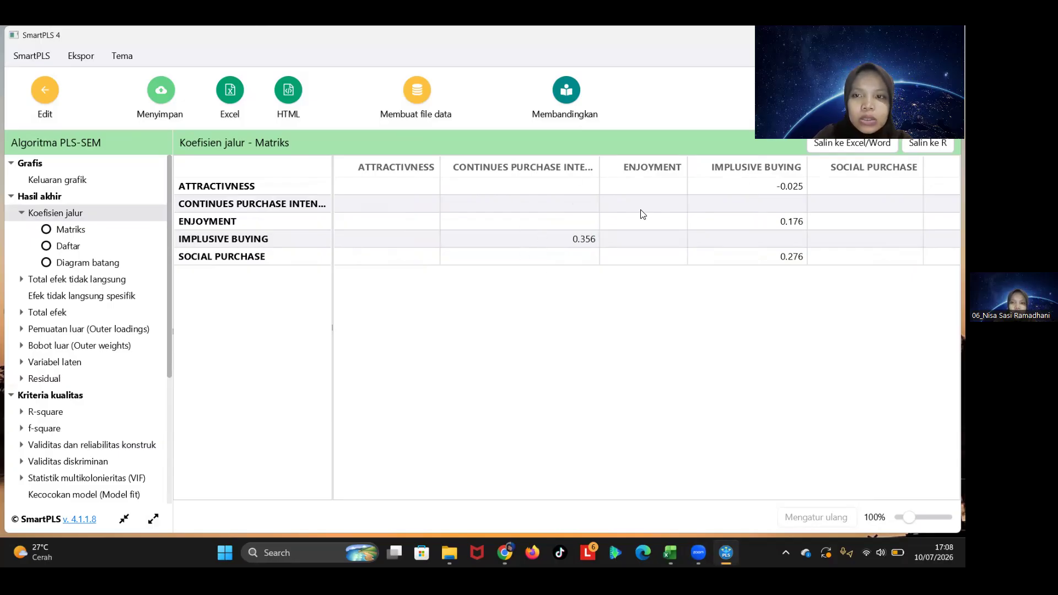
{"action": "left_click", "coordinate": [768, 227]}
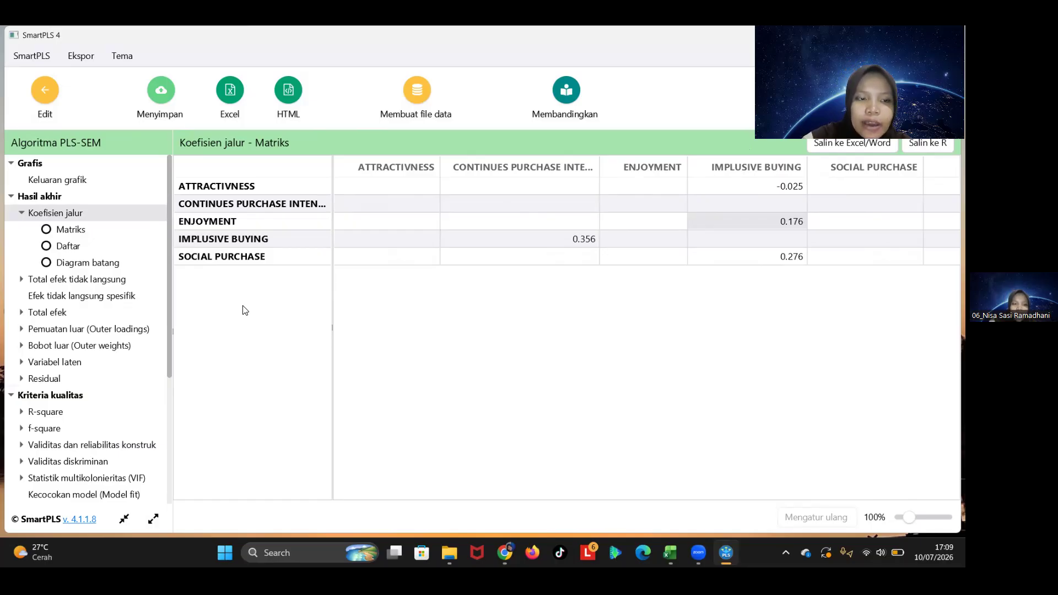
{"action": "left_click", "coordinate": [37, 431]}
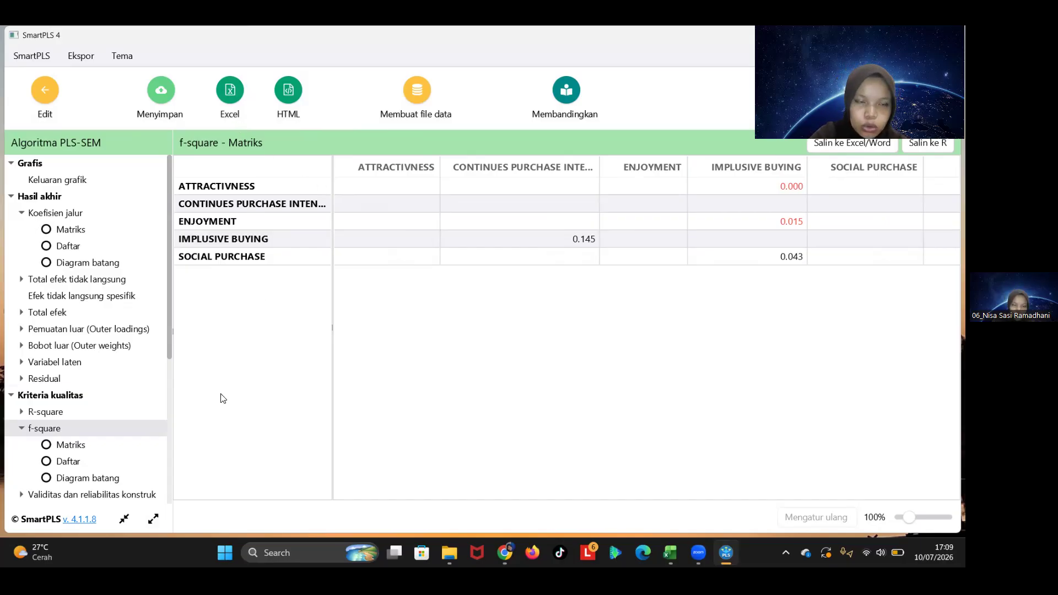
Step: Examine the R-square and adjusted R-square summary for the two endogenous constructs, and look through the remaining quality criteria
{"action": "left_click", "coordinate": [81, 411]}
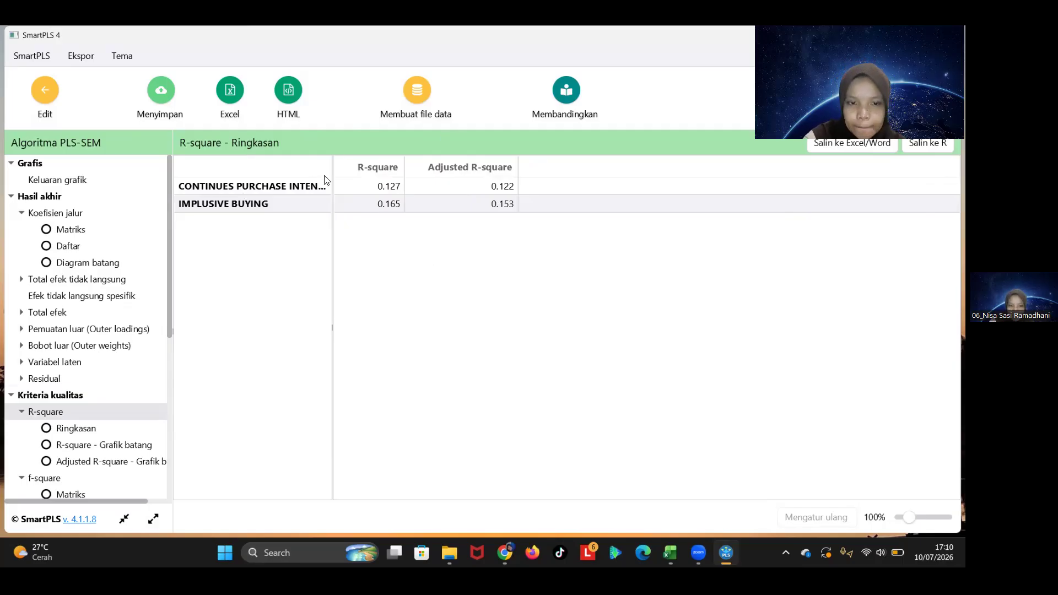
{"action": "left_click", "coordinate": [21, 412]}
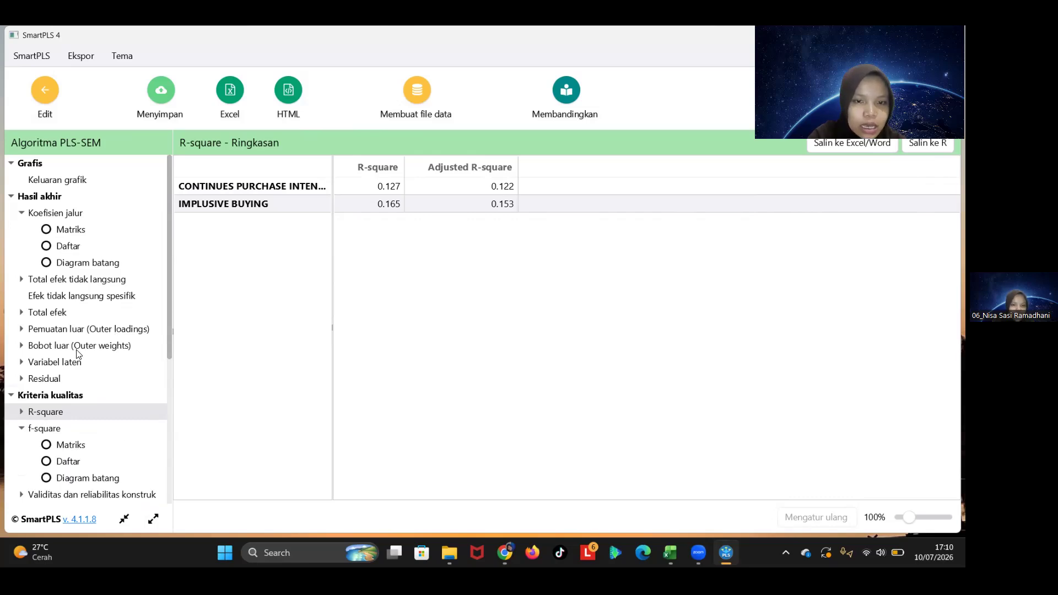
{"action": "scroll", "coordinate": [78, 354], "scroll_direction": "down", "scroll_amount": 4}
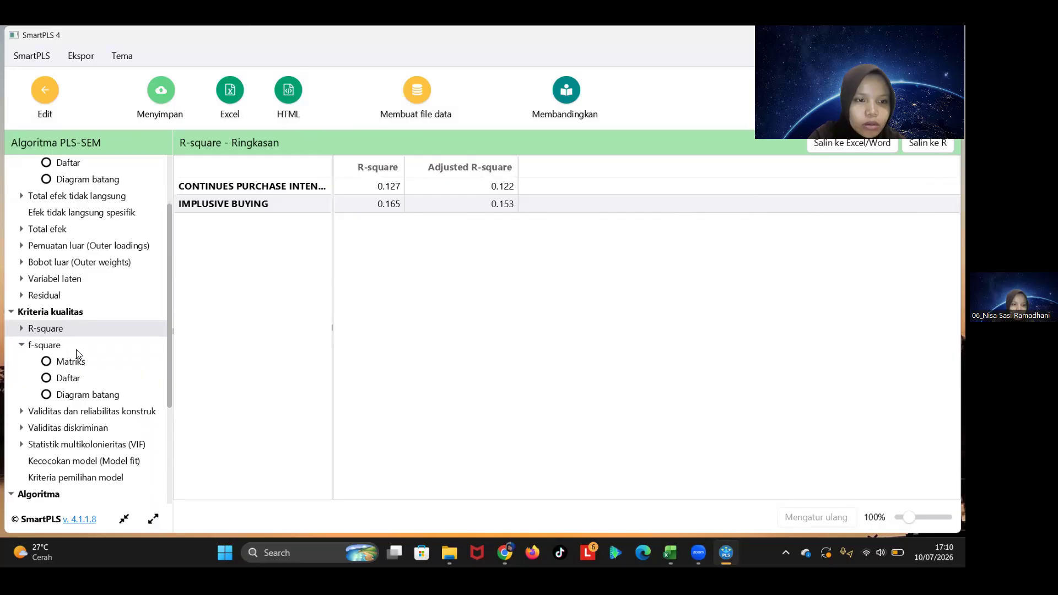
{"action": "scroll", "coordinate": [79, 353], "scroll_direction": "down", "scroll_amount": 1}
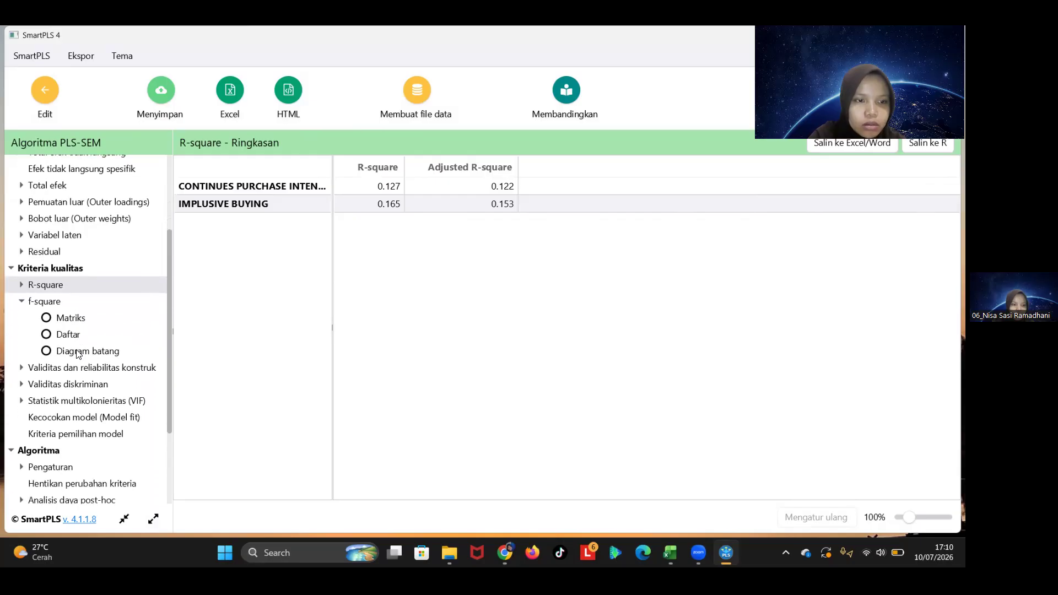
Step: Examine the discriminant validity HTMT matrix between the constructs, and collapse the f-square and discriminant validity result sections
{"action": "left_click", "coordinate": [79, 380]}
{"action": "left_click", "coordinate": [21, 290]}
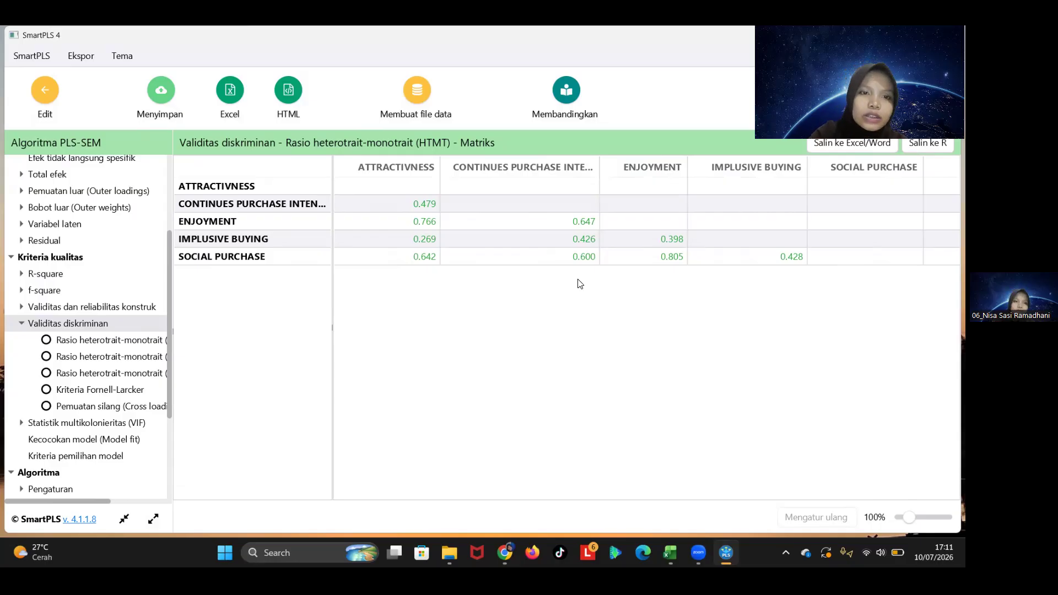
{"action": "left_click", "coordinate": [22, 327]}
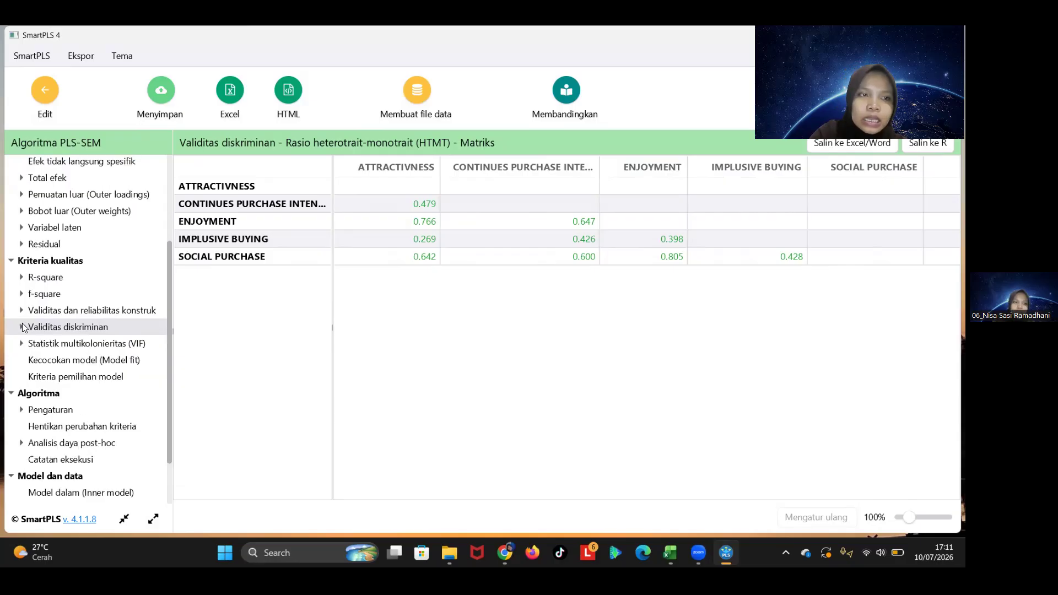
Step: Return to the UAS model and run Bootstrapping with 5000 subsamples, a one-tailed test and a 0.05 significance level
{"action": "left_click", "coordinate": [41, 101]}
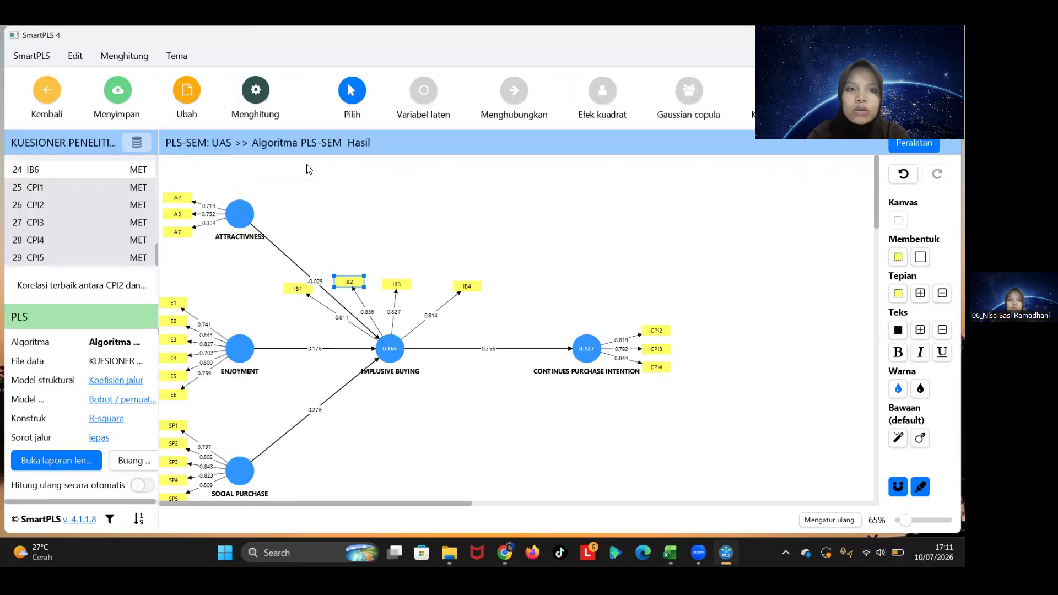
{"action": "left_click", "coordinate": [257, 89]}
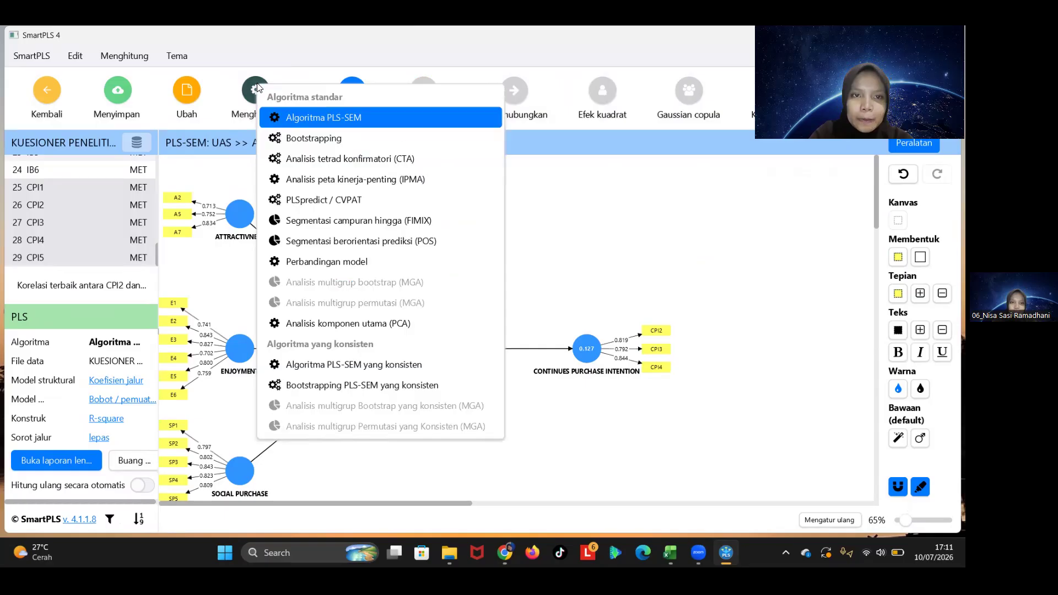
{"action": "left_click", "coordinate": [311, 136]}
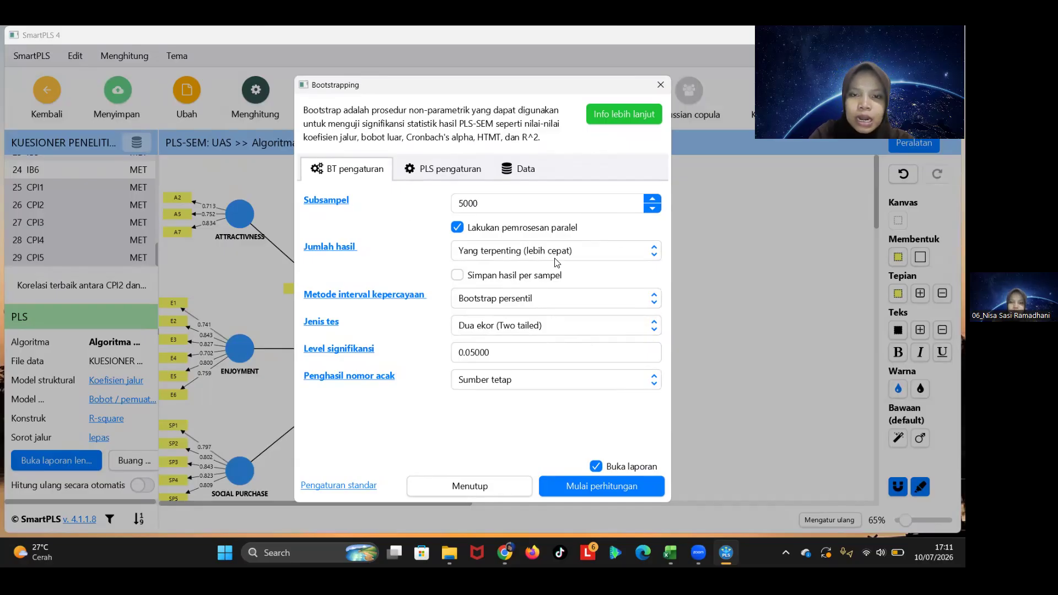
{"action": "left_click", "coordinate": [500, 331]}
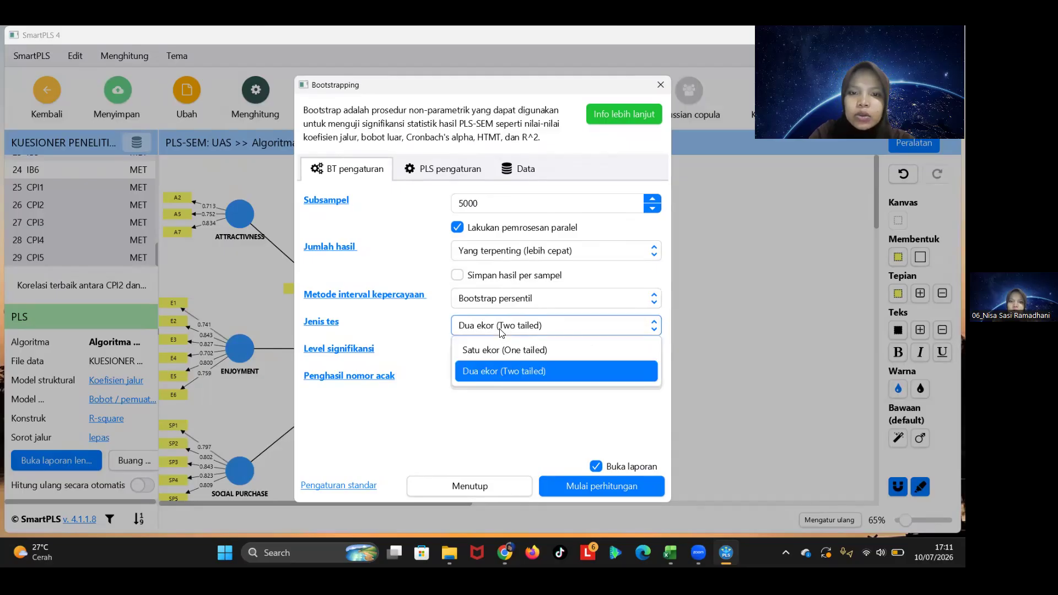
{"action": "left_click", "coordinate": [507, 348]}
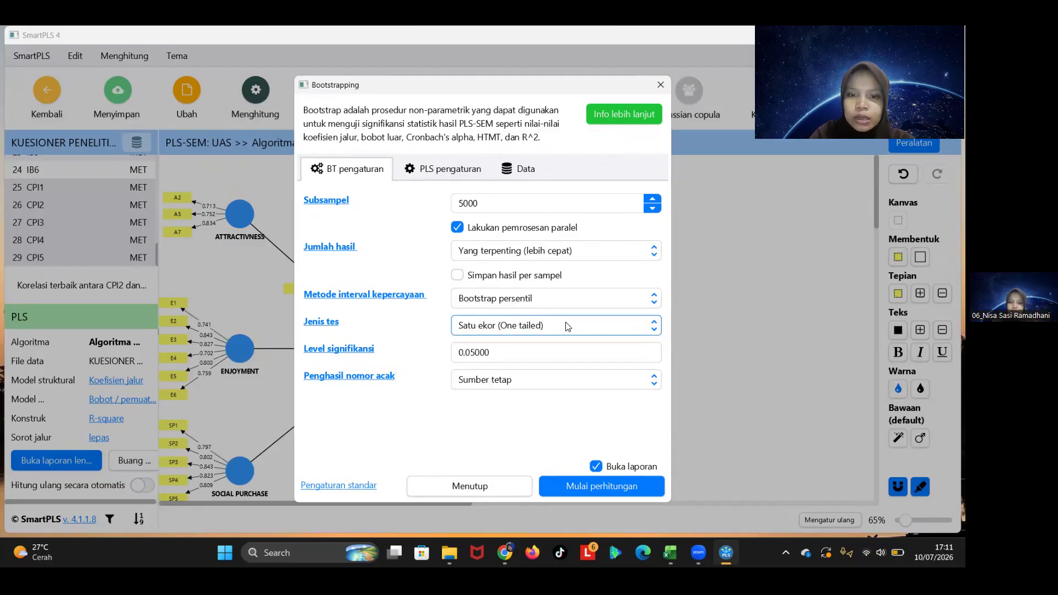
{"action": "left_click", "coordinate": [574, 486]}
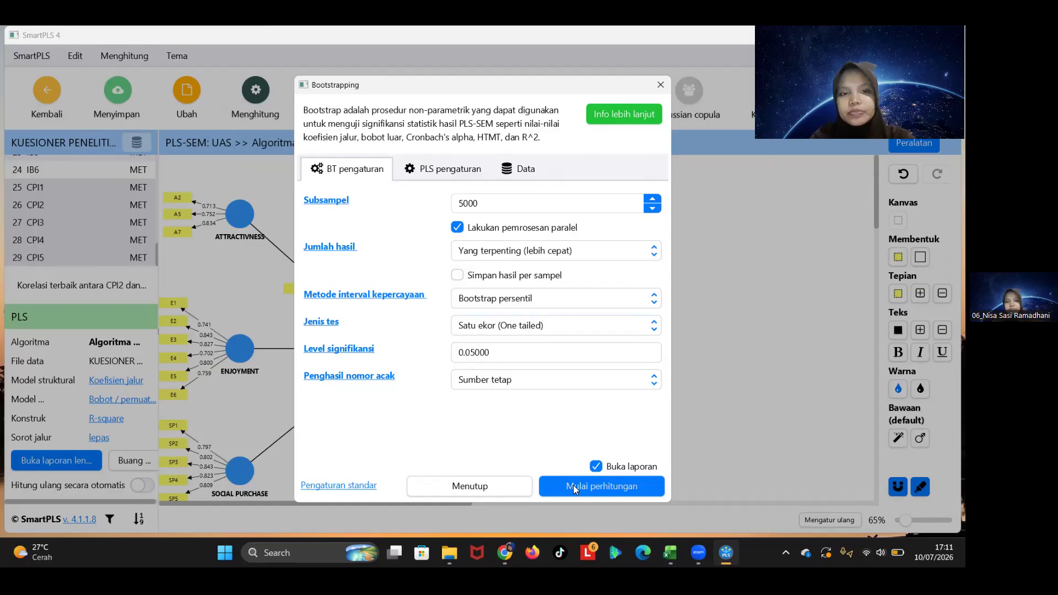
{"action": "left_click", "coordinate": [576, 484]}
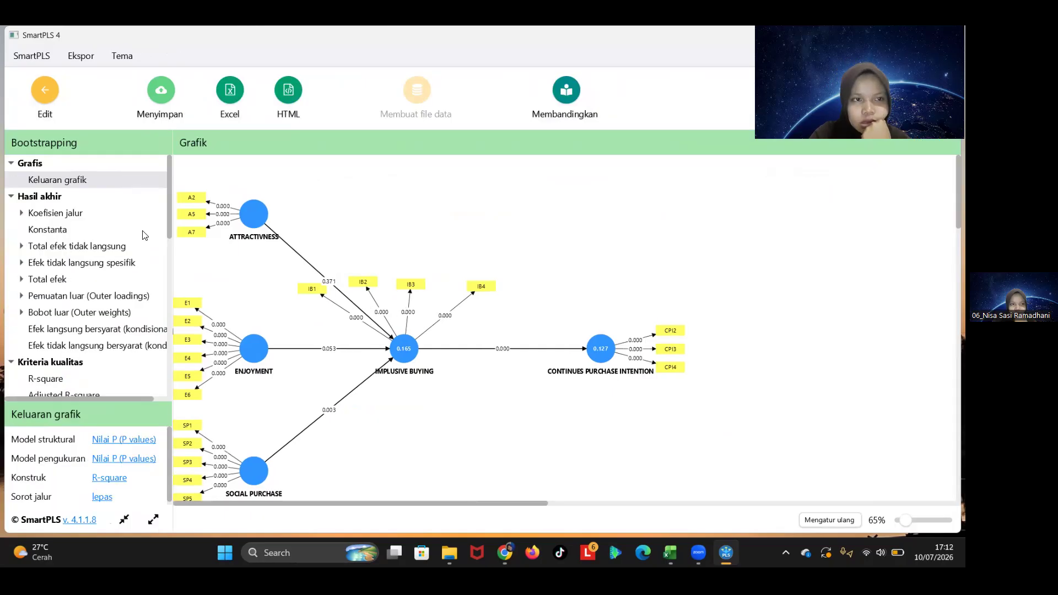
Step: Examine the bootstrapped path coefficients with their means, standard deviations, T statistics and P values, and return to the model
{"action": "left_click", "coordinate": [108, 218]}
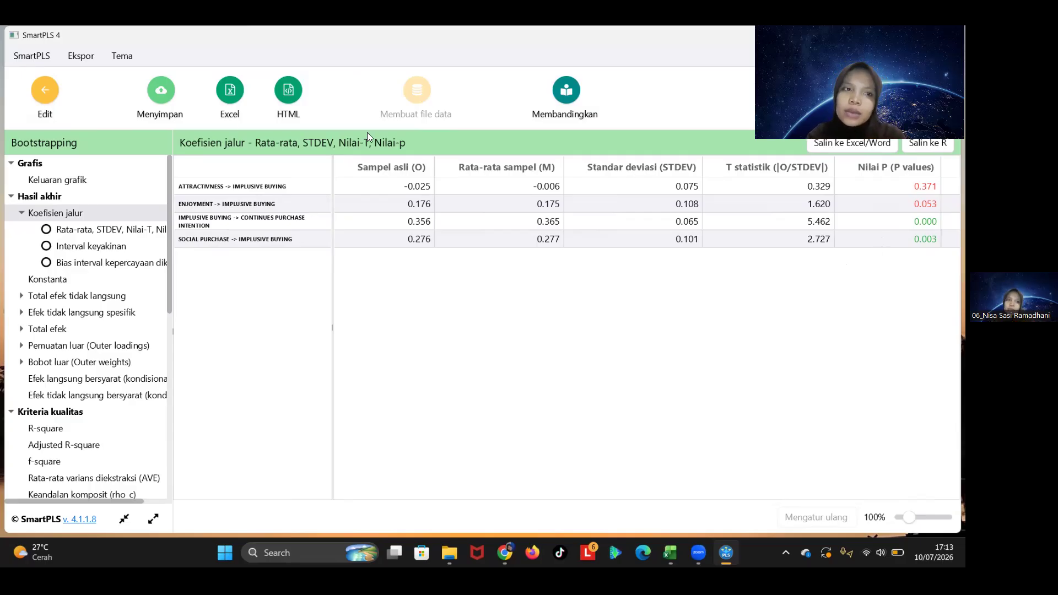
{"action": "left_click", "coordinate": [42, 95]}
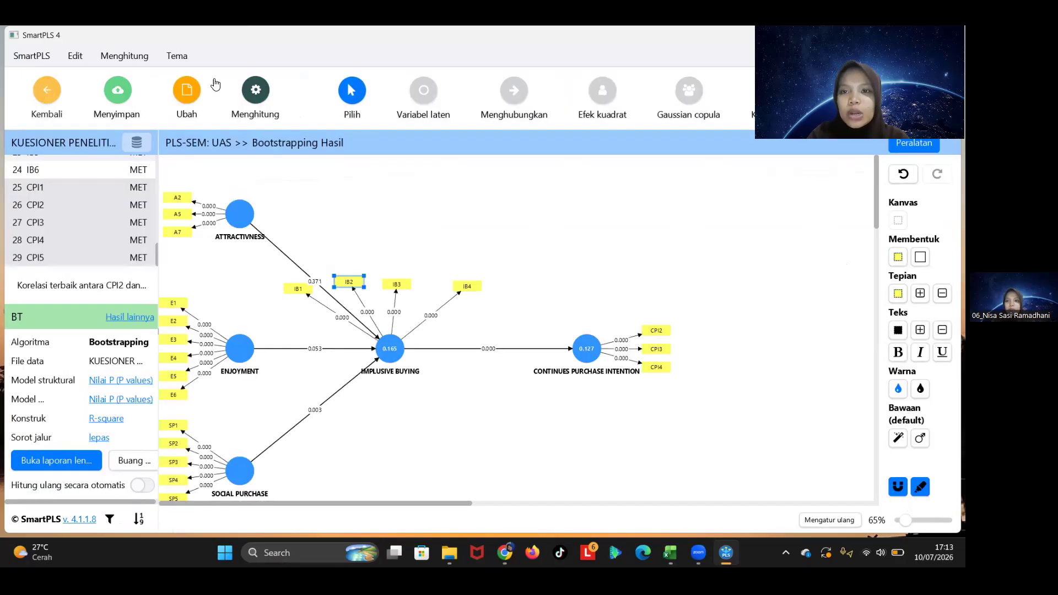